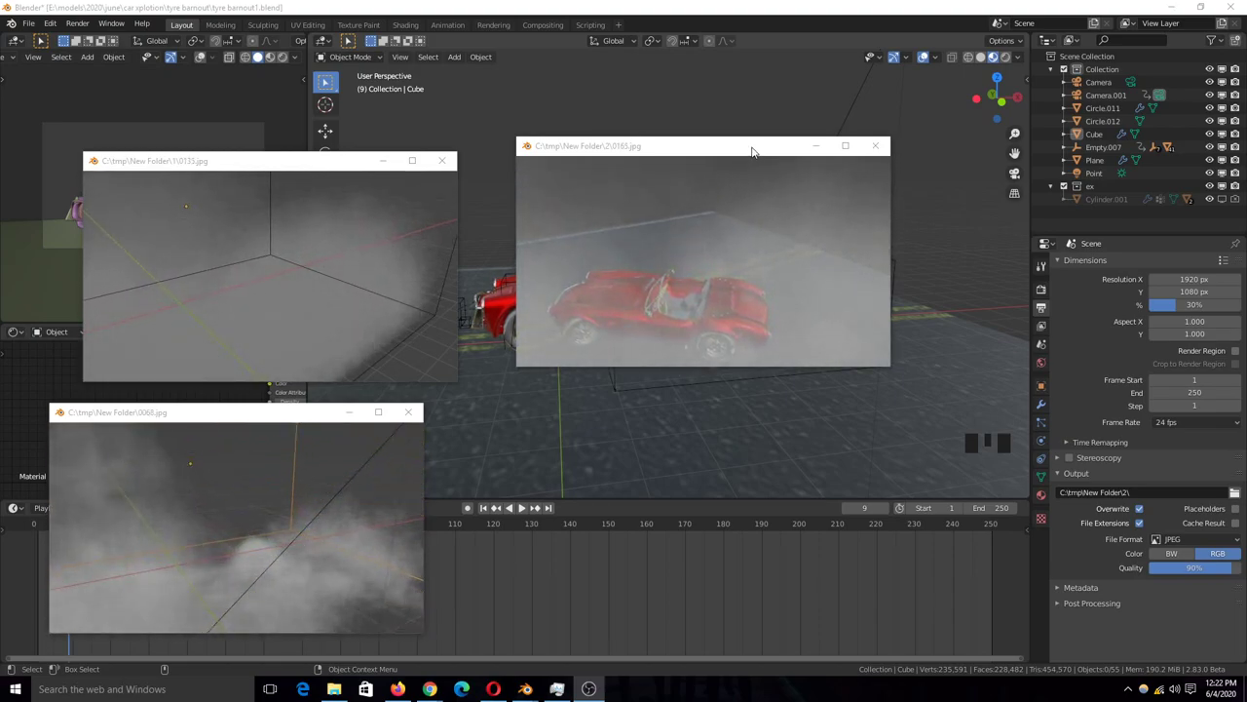
Step: Review the three smoke preview animations by scrubbing through their frames, then return to the main car scene window
left_click_drag(752, 151, 794, 142)
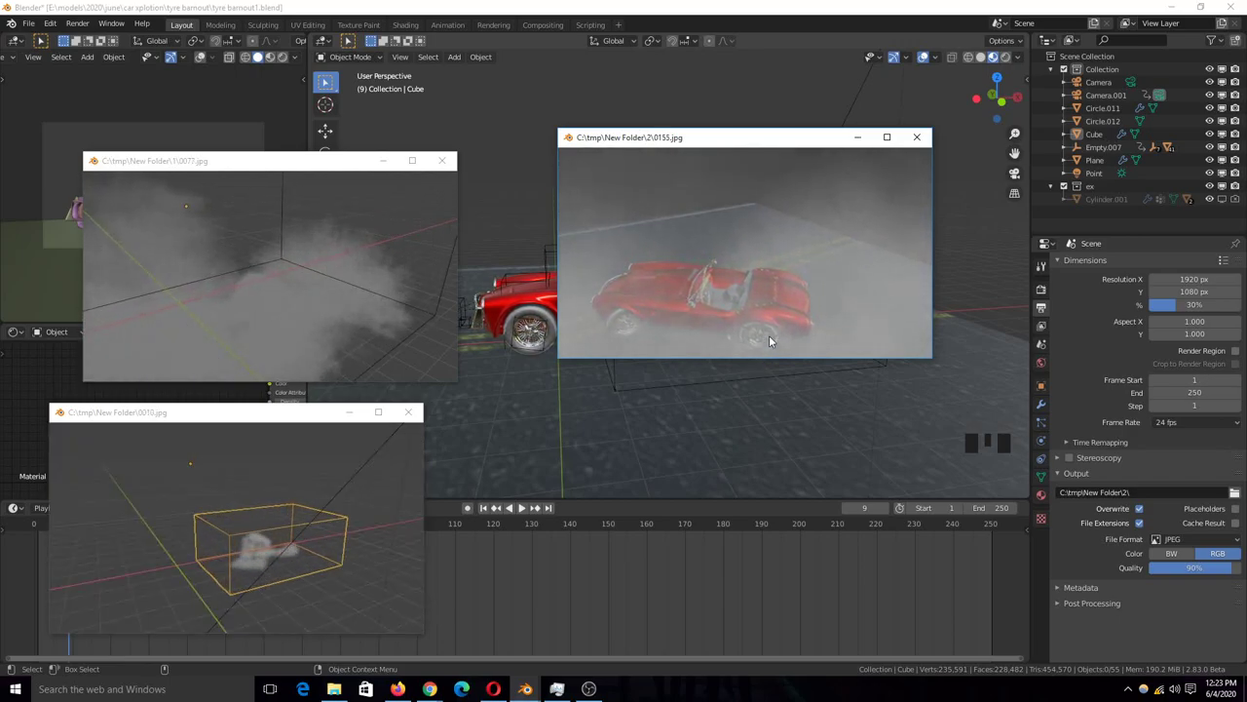
left_click(369, 292)
left_click(333, 514)
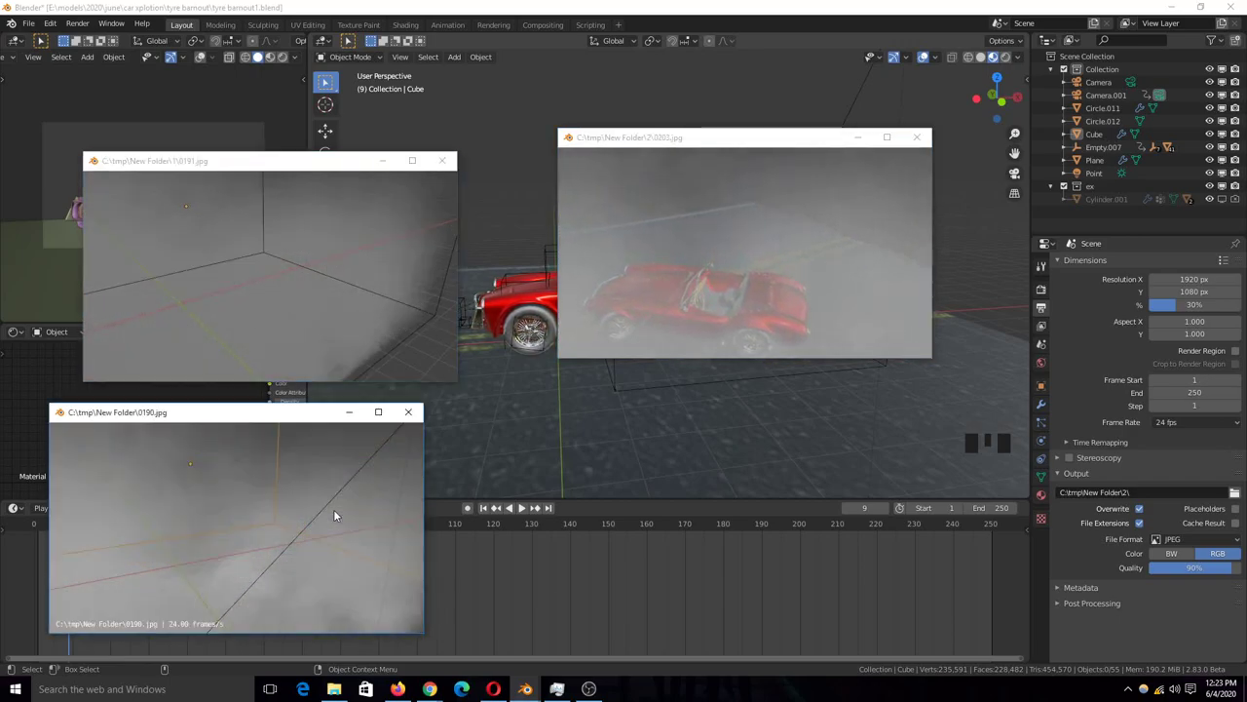
left_click(322, 291)
left_click(328, 445)
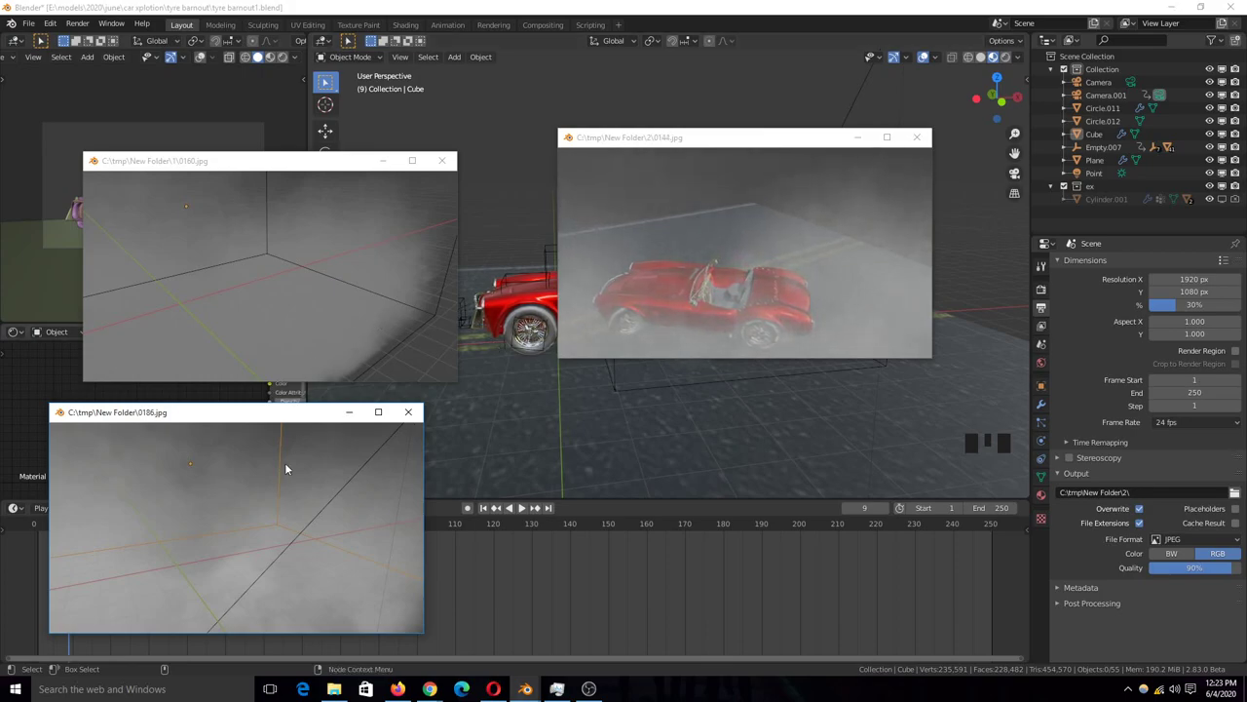
left_click_drag(280, 528, 46, 526)
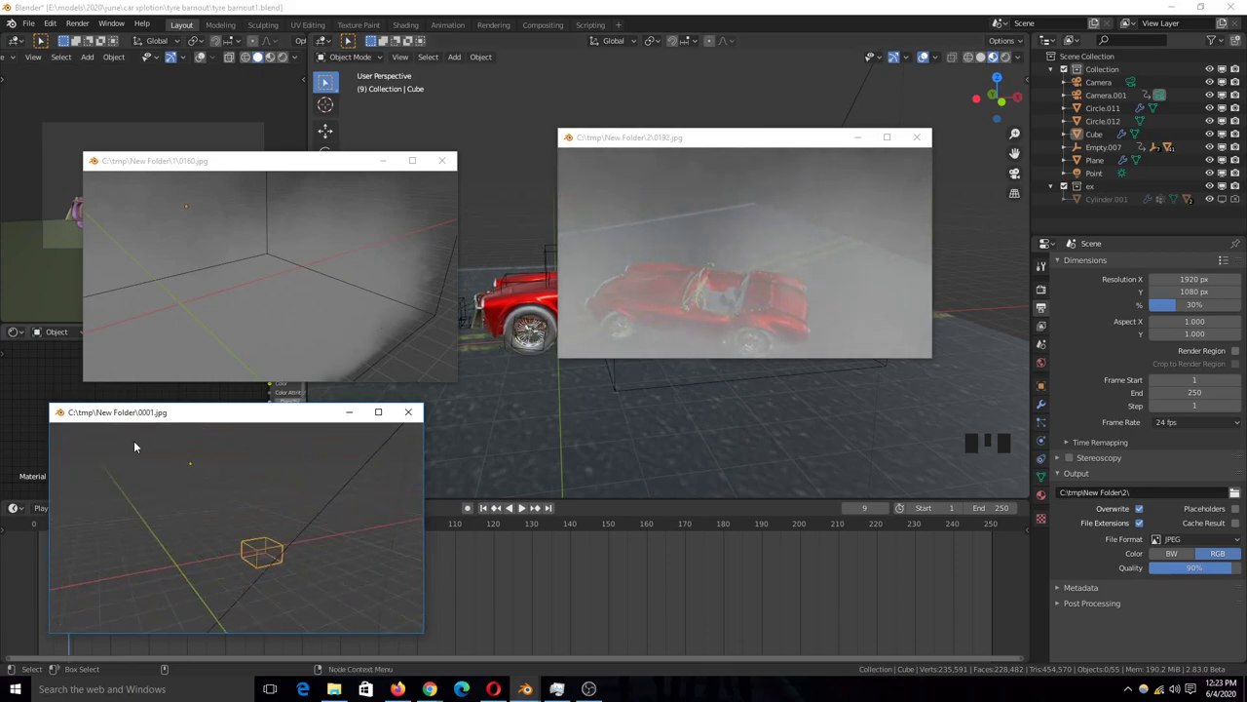
left_click_drag(133, 356, 15, 347)
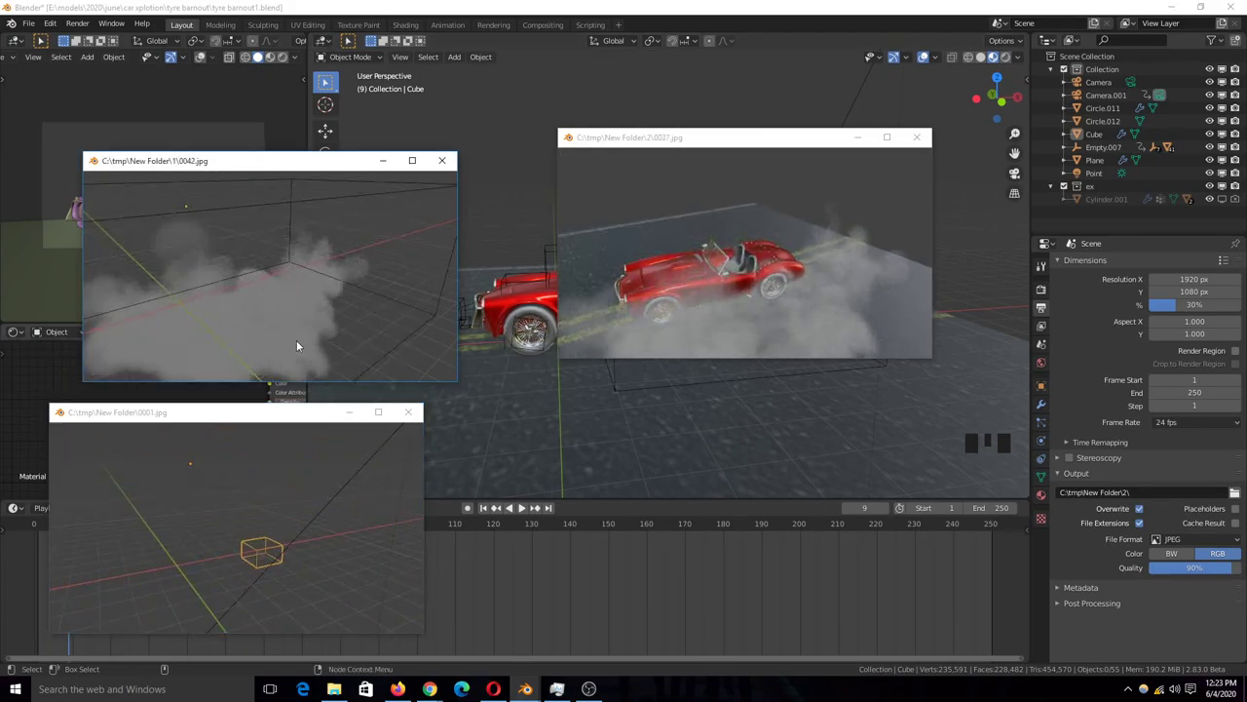
left_click(686, 310)
mouse_move(687, 306)
left_mouse_down()
mouse_move(519, 322)
mouse_move(695, 296)
mouse_move(520, 330)
mouse_move(673, 297)
left_mouse_up()
left_click(691, 7)
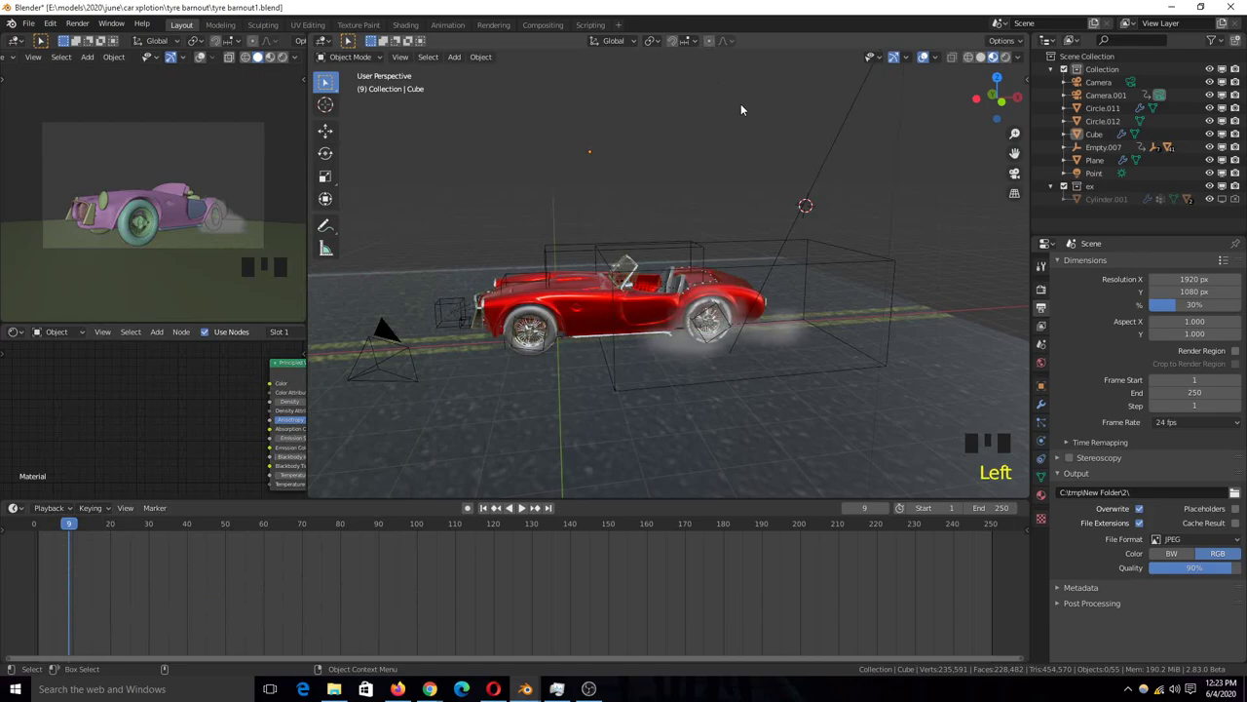
Step: Unhide Cylinder.001 in the viewport around the car's rear wheel and save the file
scroll(794, 195, "up", 2)
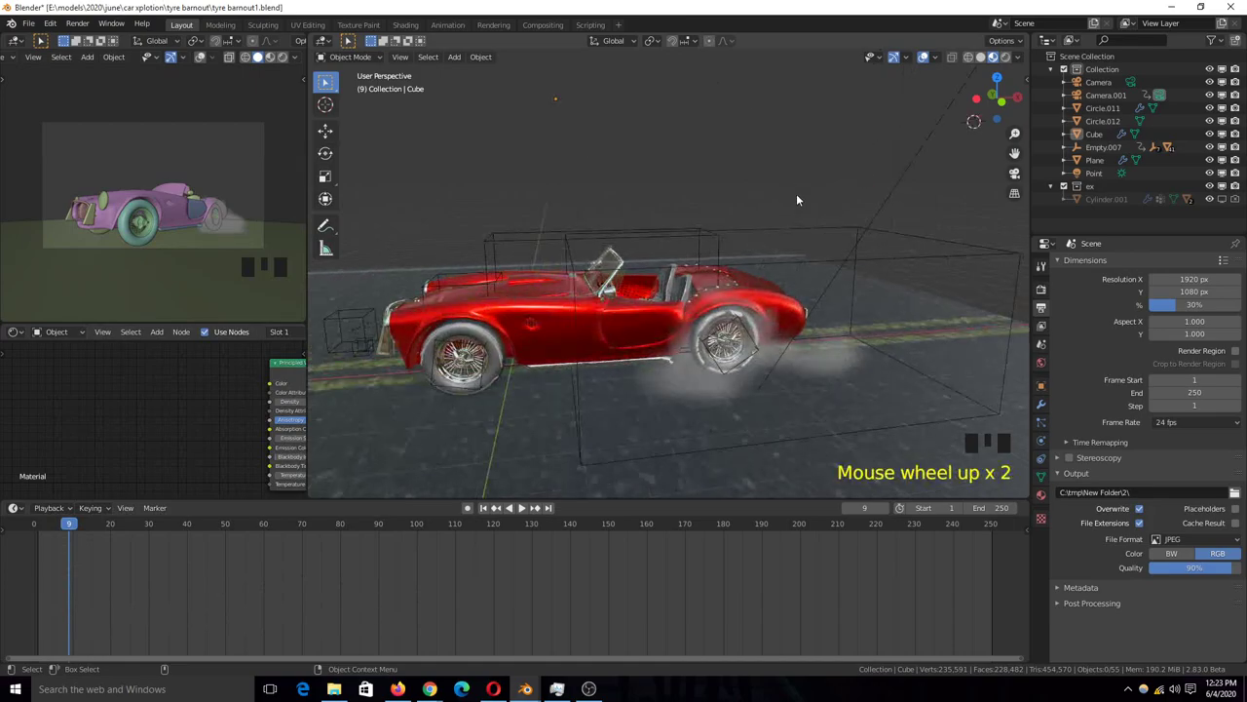
middle_click_drag(796, 200, 813, 237)
middle_click_drag(721, 321, 675, 316, "shift")
scroll(789, 328, "up", 2)
key("grave")
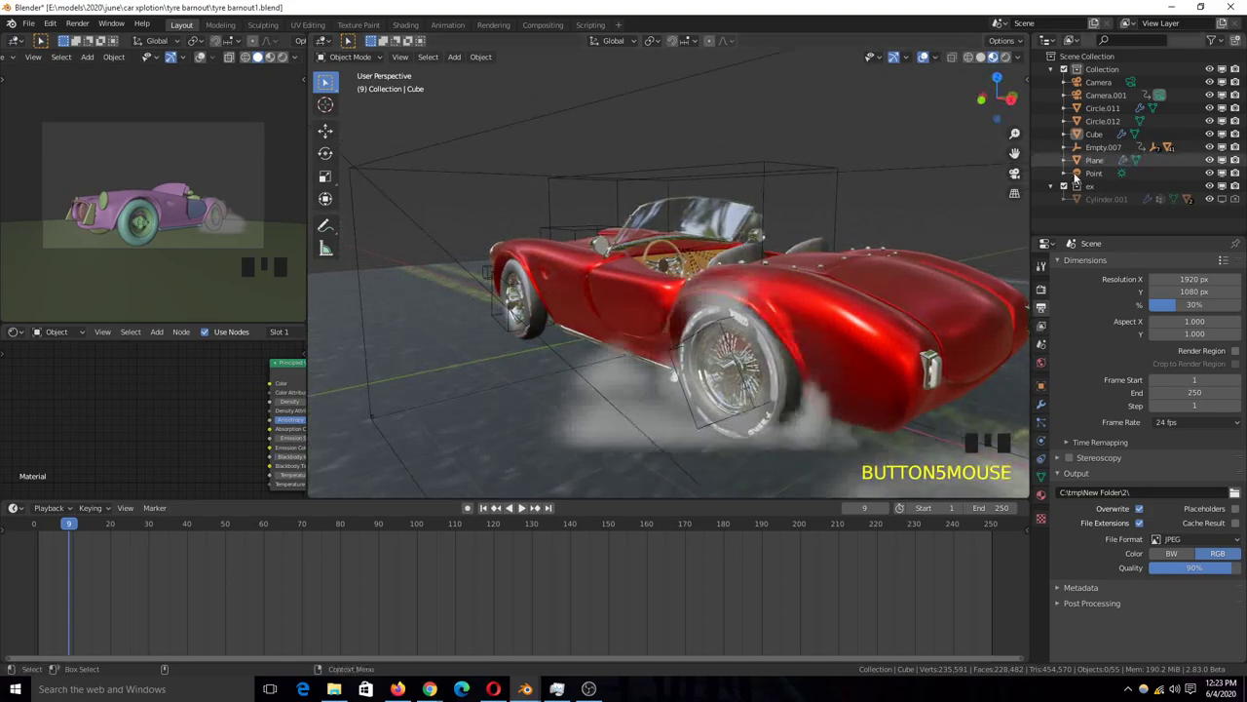
left_click(1222, 199)
key("grave")
middle_click_drag(604, 226, 864, 202)
key("ctrl+s")
Step: Select Cylinder.001 around the rear wheel and isolate it in local view
left_click(686, 273)
key("grave")
middle_click_drag(686, 274, 424, 251)
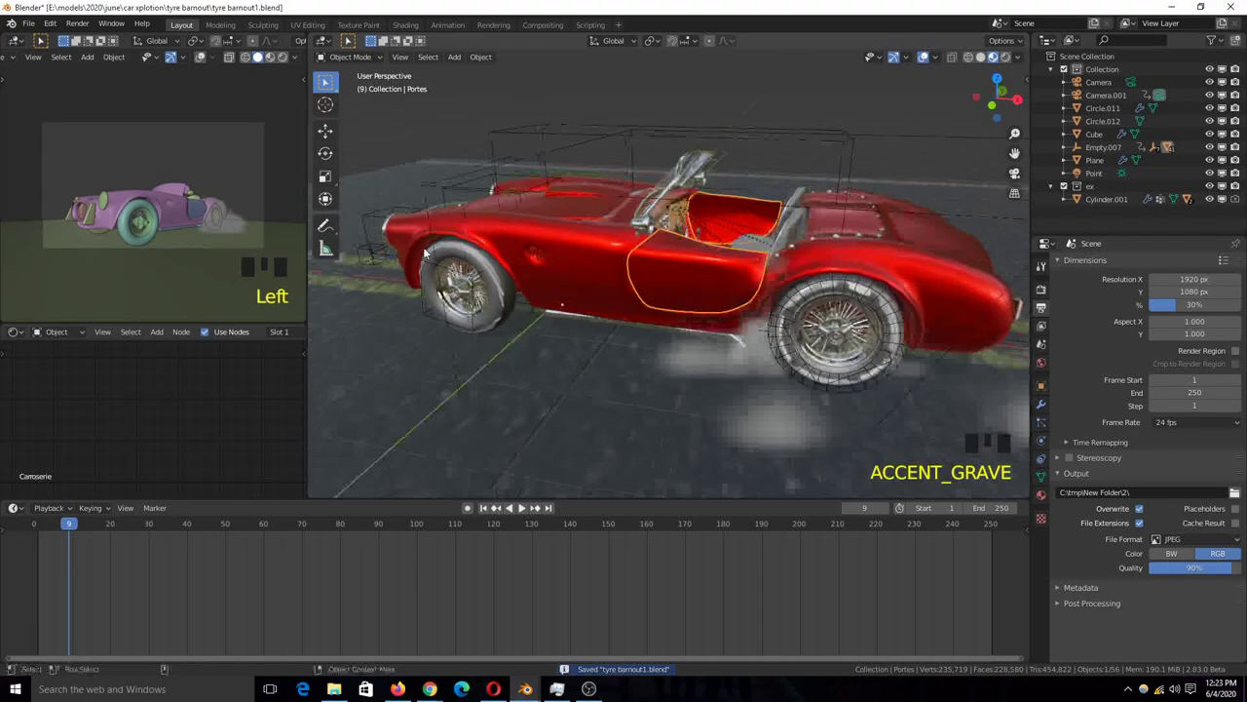
middle_click_drag(634, 270, 705, 287)
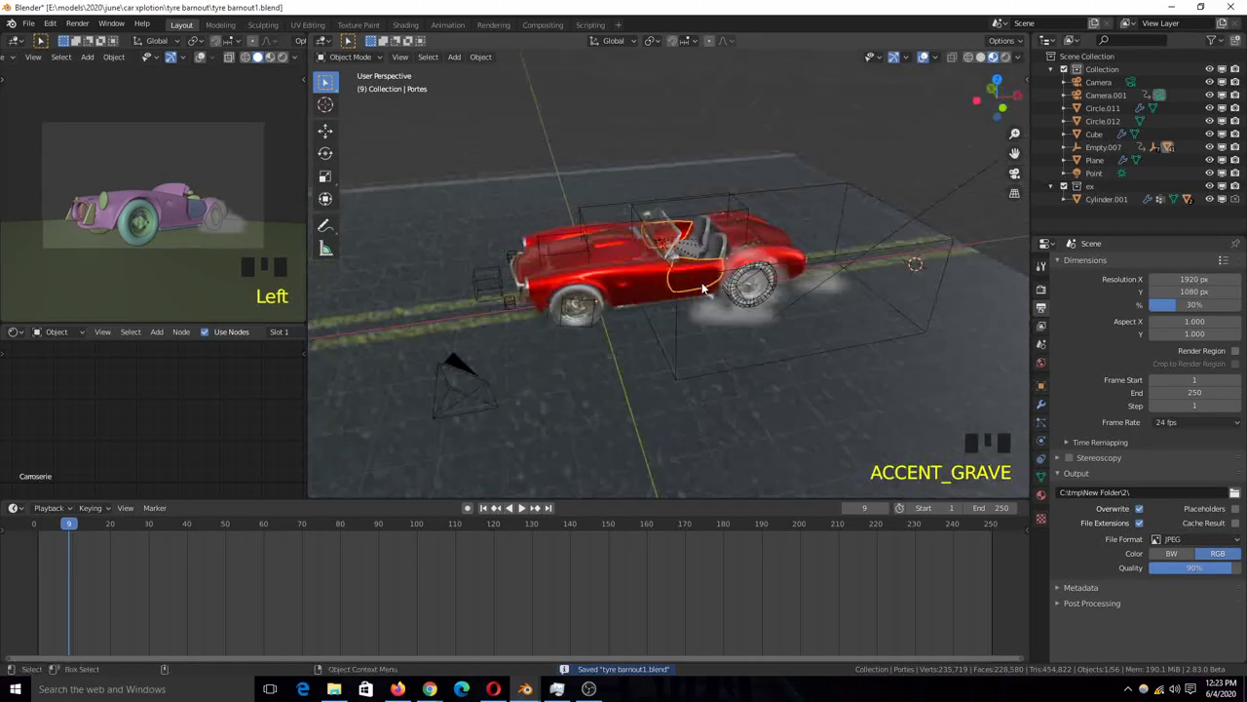
scroll(735, 282, "up", 4)
middle_click_drag(780, 298, 724, 277)
key("grave")
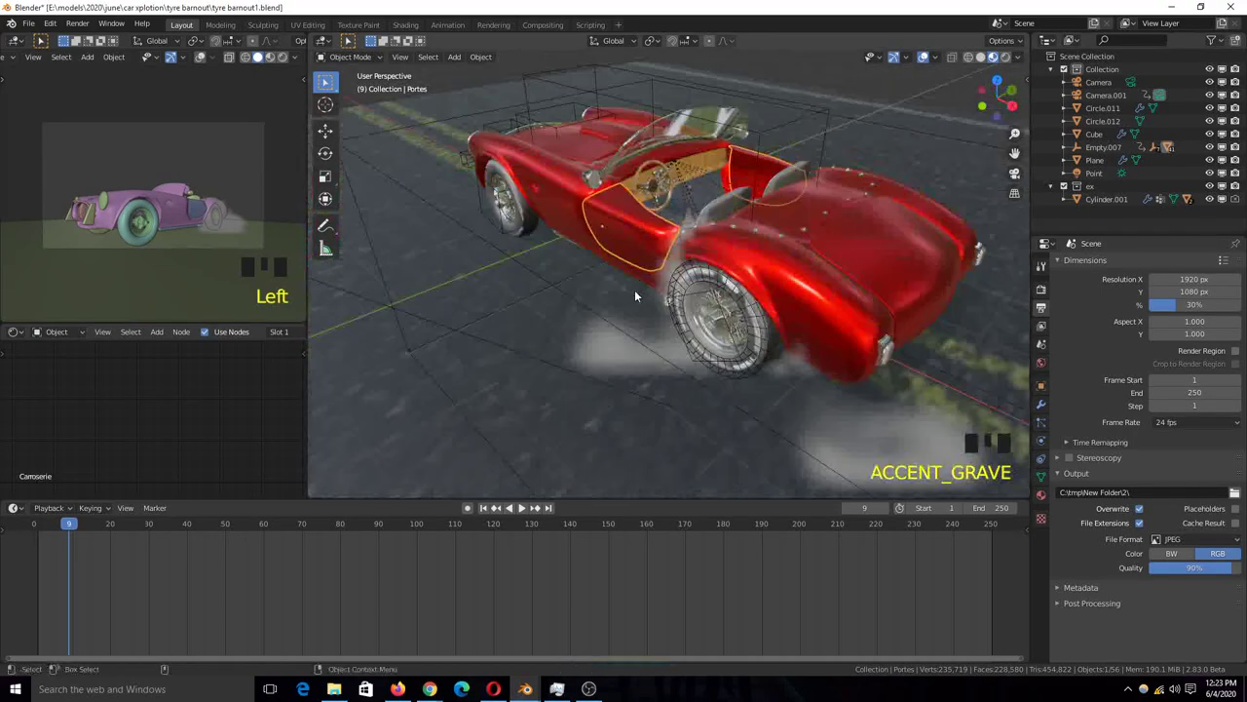
scroll(635, 290, "up", 4)
key("grave")
left_click(786, 265)
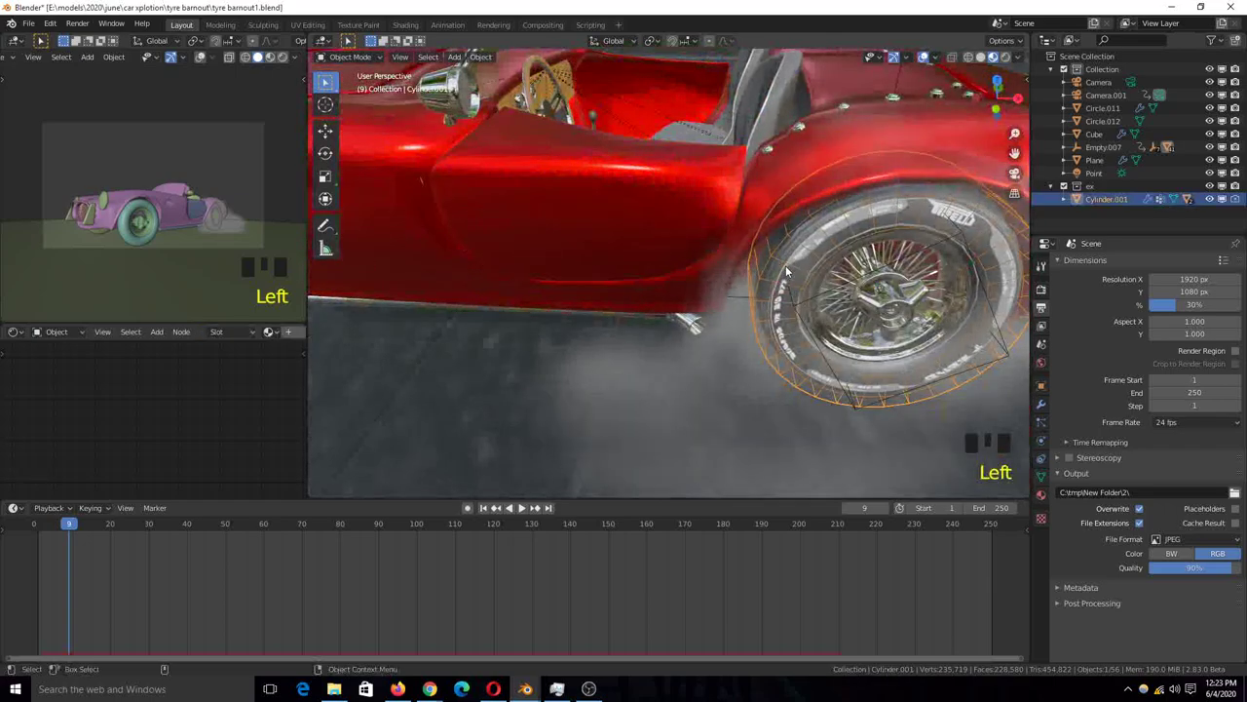
key("KP_Divide")
key("KP_Divide")
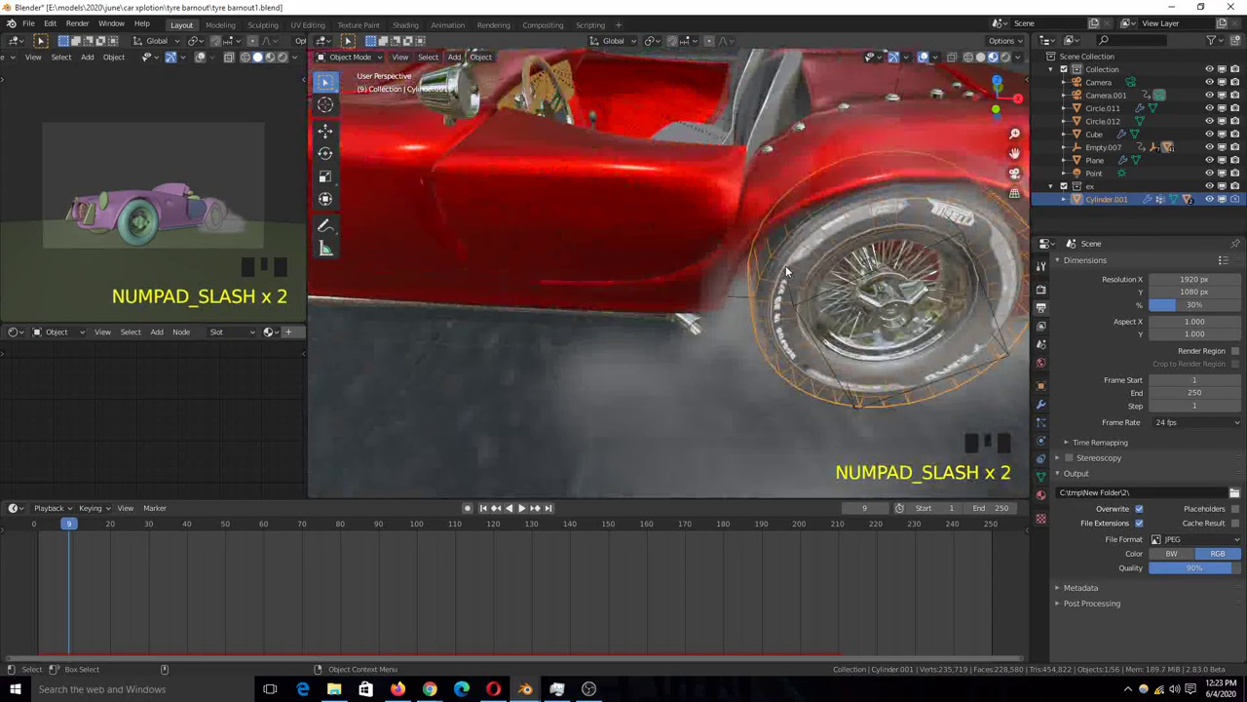
key("KP_Divide")
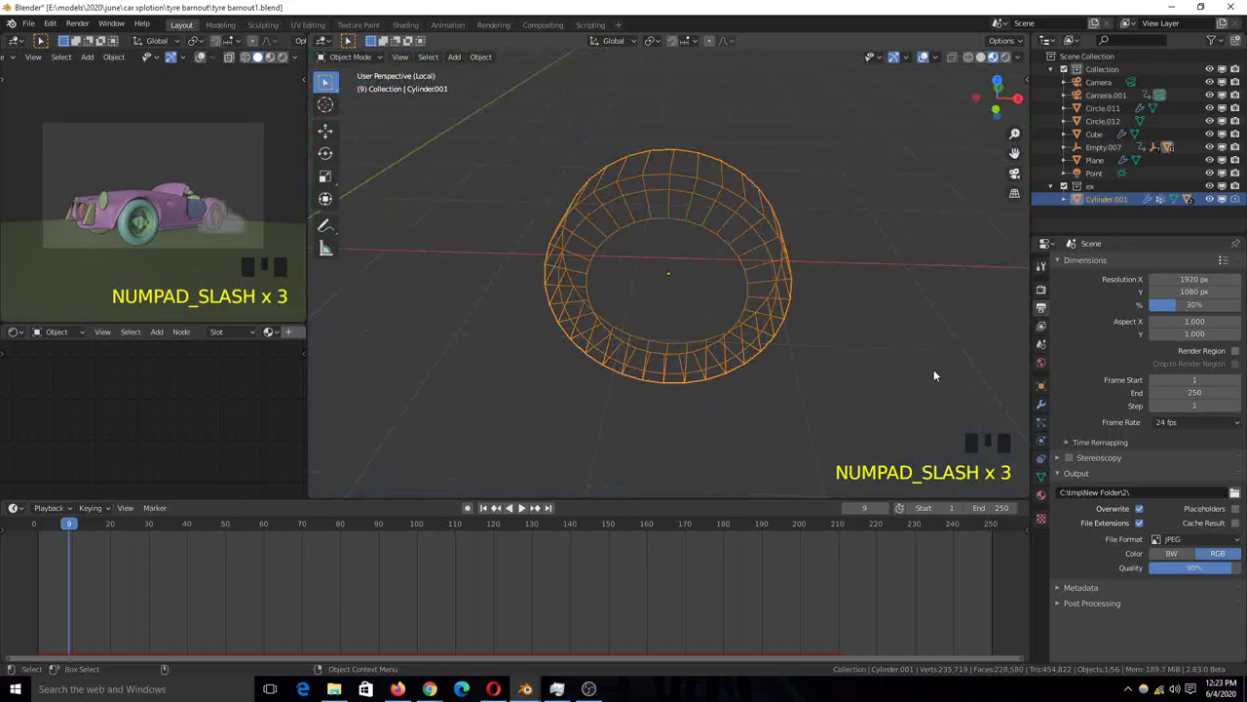
Step: Set Cylinder.001 to display as Solid and switch the viewport to solid shading
left_click(1042, 440)
scroll(791, 312, "down", 5)
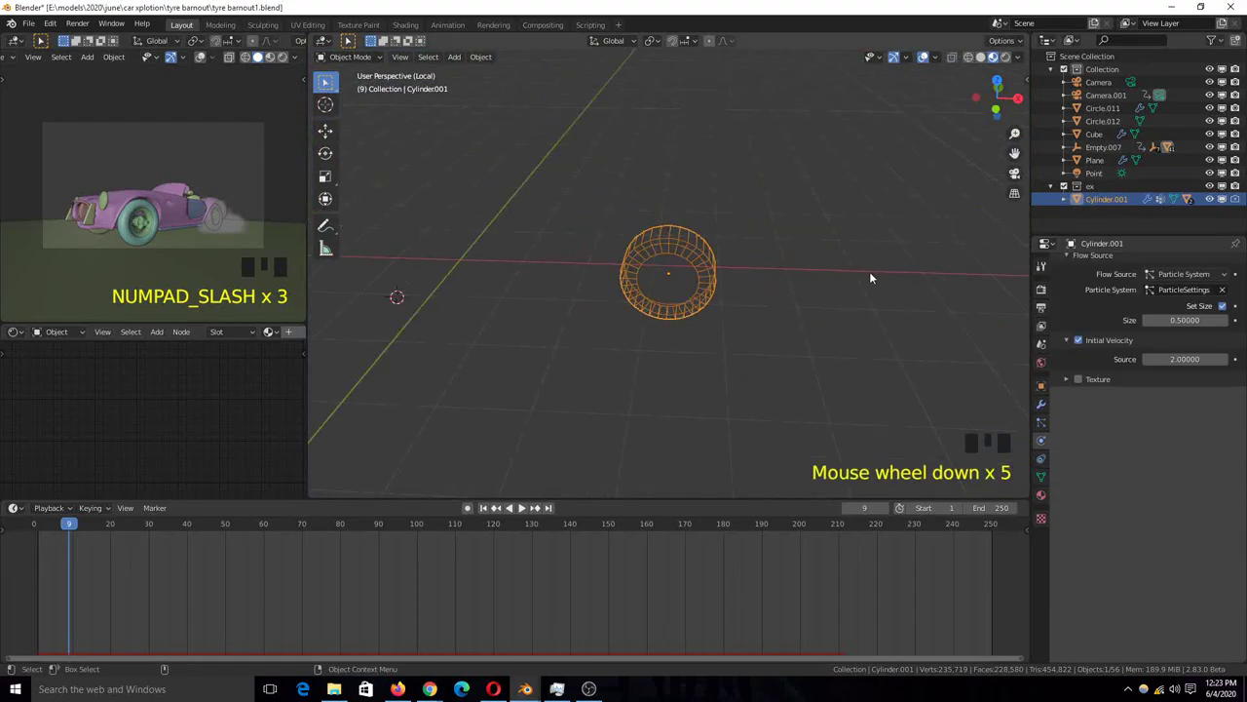
left_click(1042, 386)
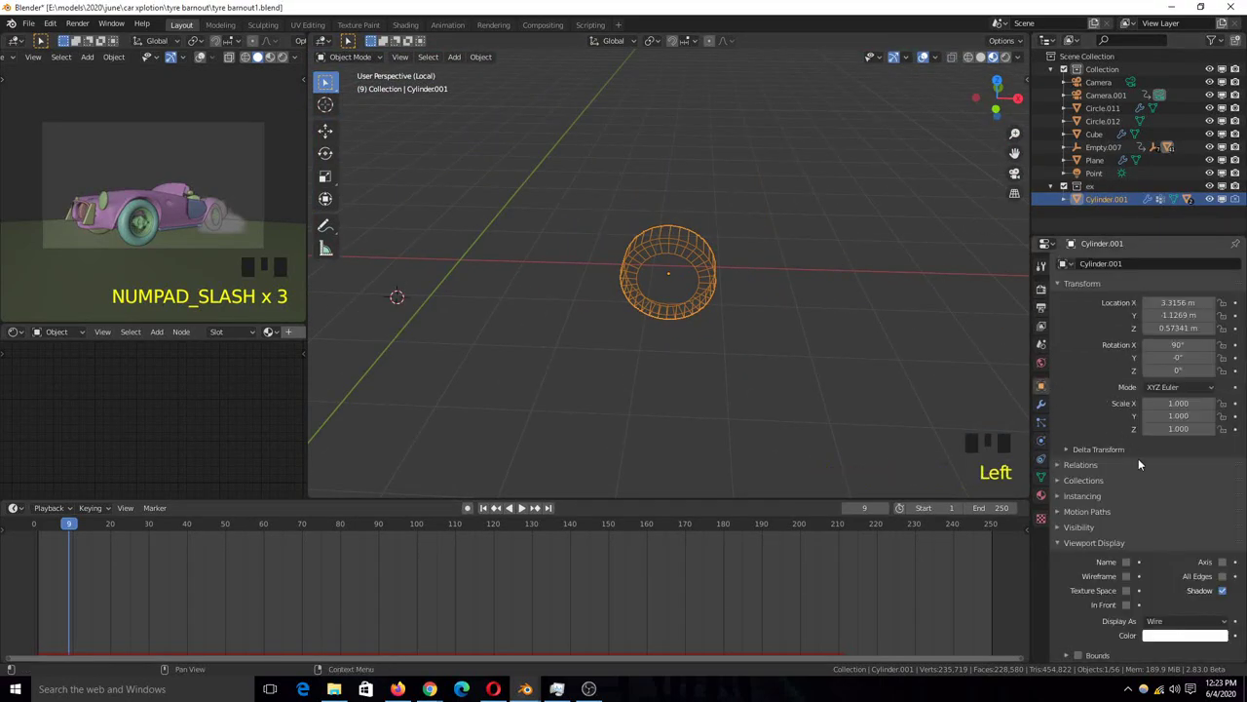
left_click(1178, 621)
left_click(1163, 588)
scroll(710, 287, "up", 3)
mouse_move(711, 286)
middle_mouse_down()
mouse_move(978, 228)
mouse_move(953, 269)
mouse_move(828, 230)
middle_mouse_up()
left_click(981, 57)
middle_click_drag(891, 165, 815, 182)
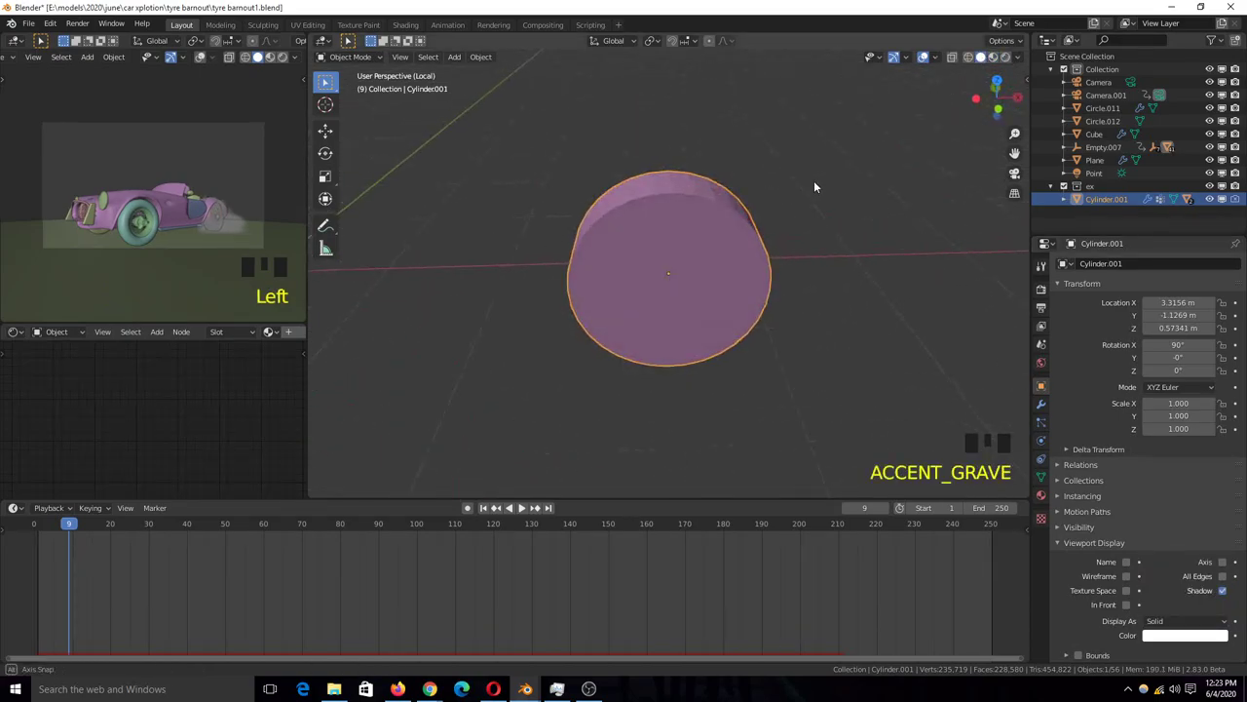
Step: Set the particle system of Cylinder.001 to render as Halo
left_click(1041, 421)
scroll(743, 287, "down", 5)
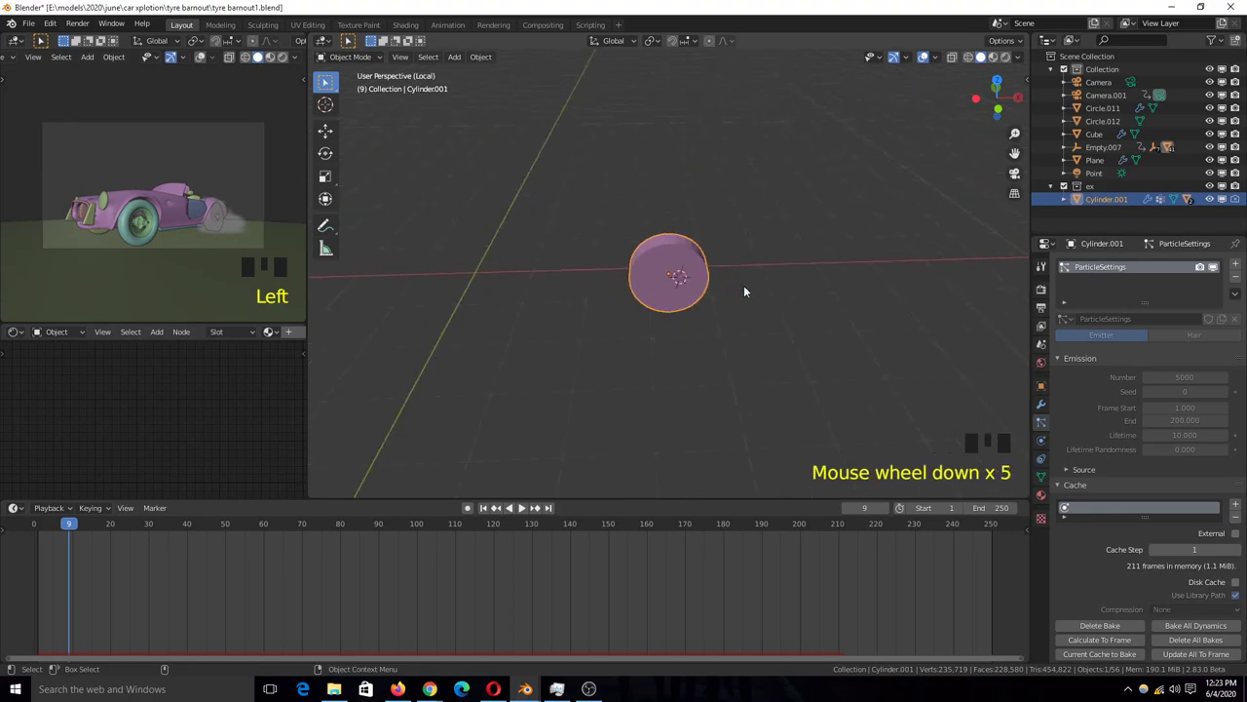
key("space")
key("space")
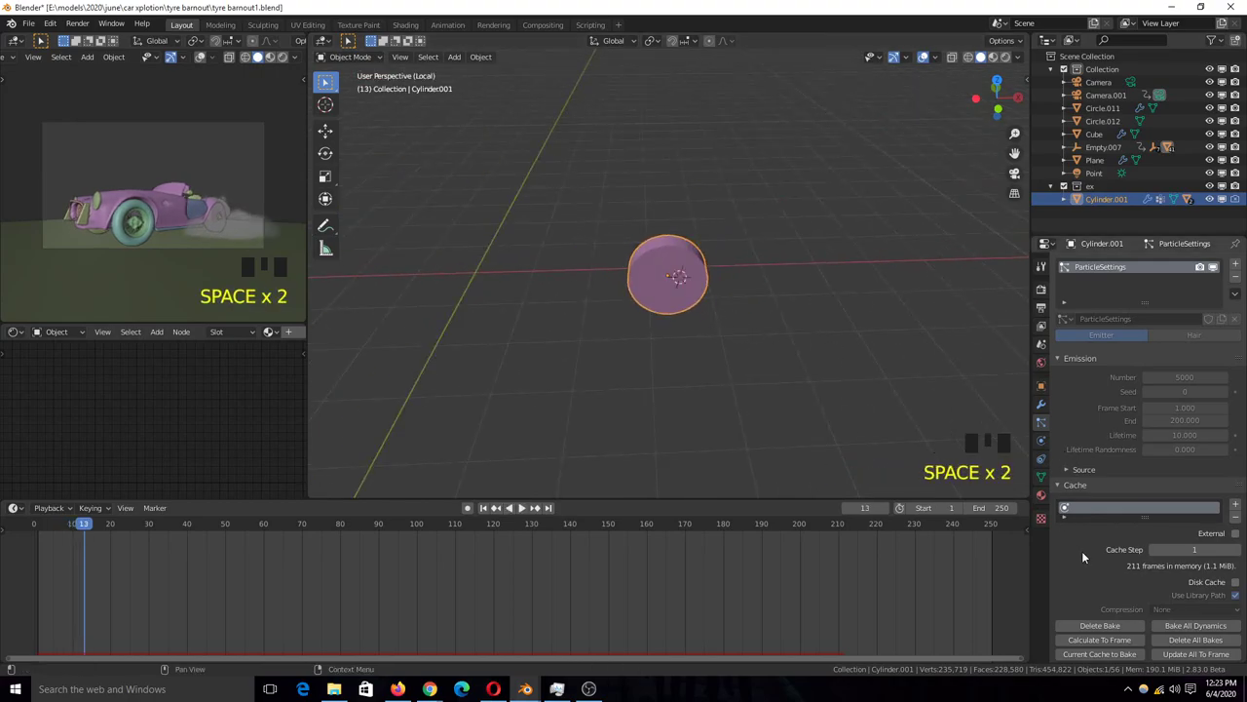
scroll(1121, 546, "down", 16)
left_click(1193, 453)
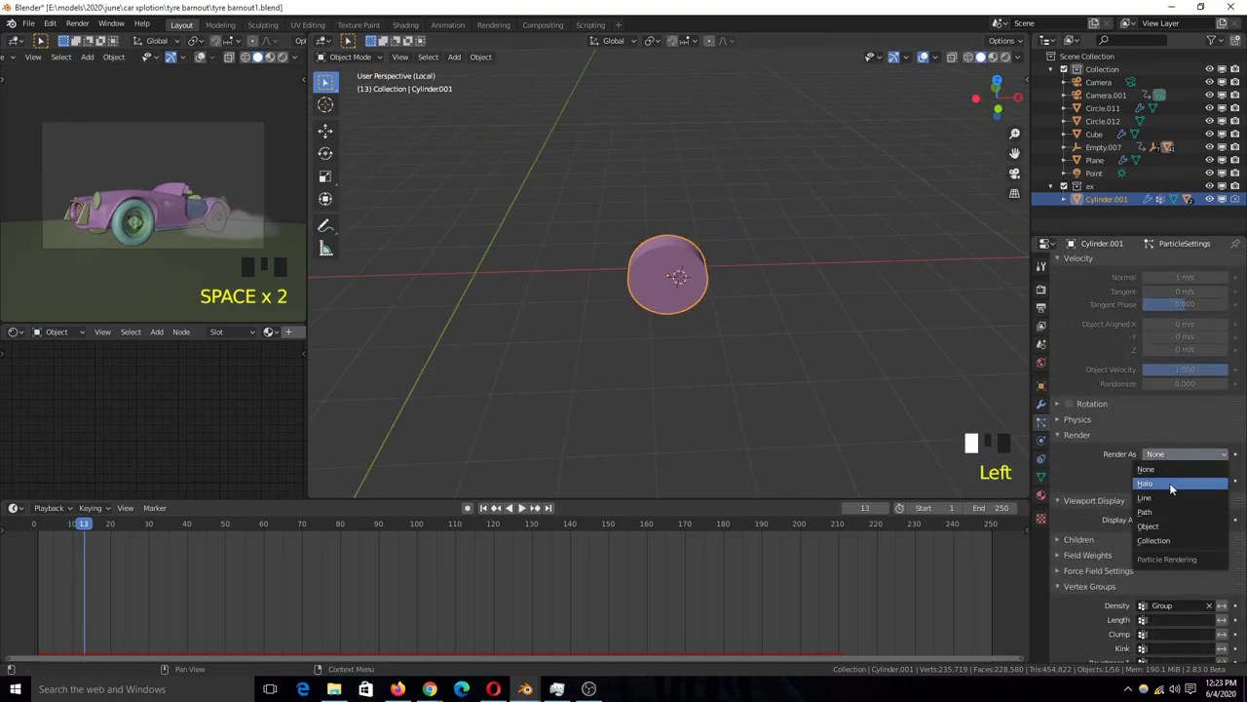
left_click(1169, 483)
Step: Play the animation from the start to frame 10 and examine the particles around the cylinder
key("shift+Left")
scroll(621, 318, "up", 4)
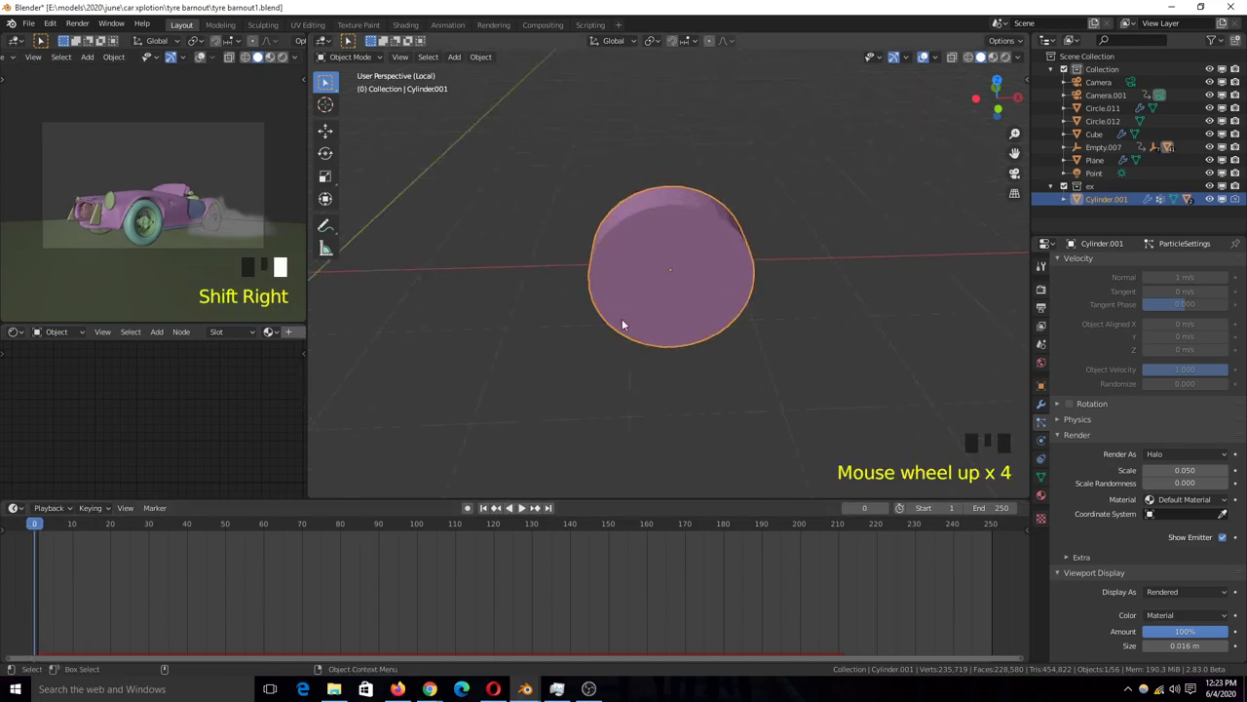
key("space")
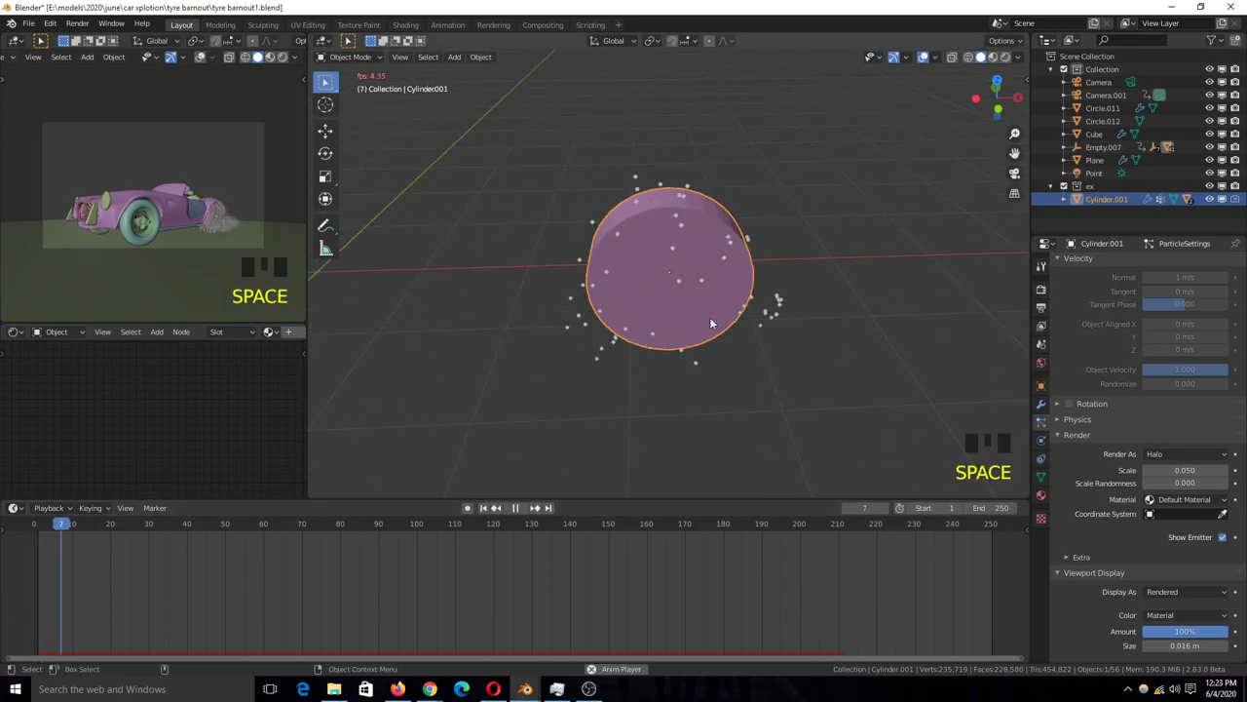
key("space")
scroll(672, 271, "up", 3)
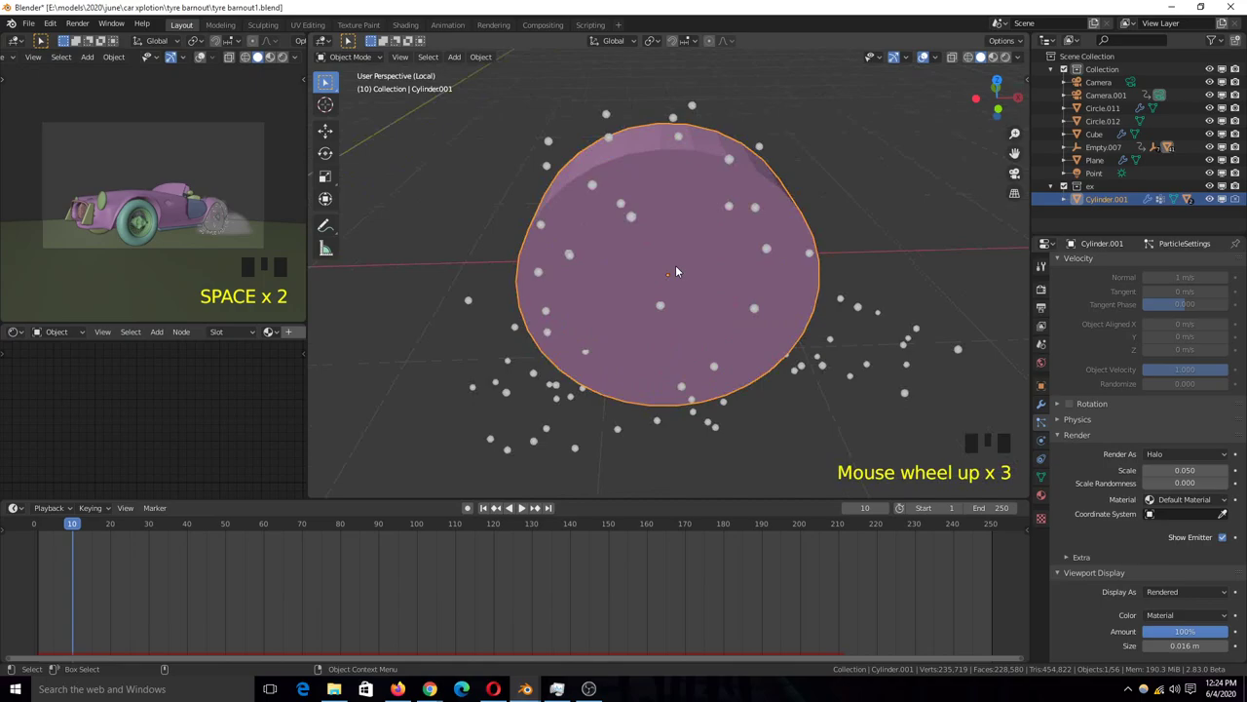
key("grave")
scroll(659, 314, "up", 3)
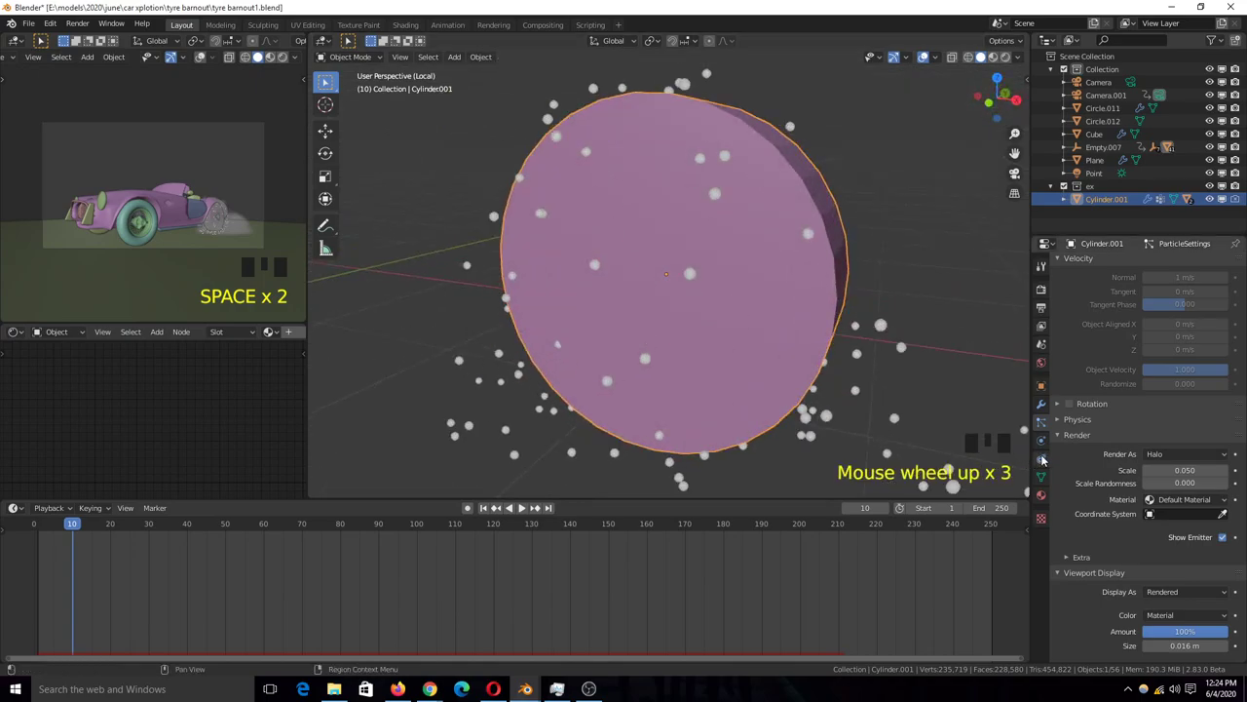
scroll(832, 373, "down", 3)
key("shift+grave")
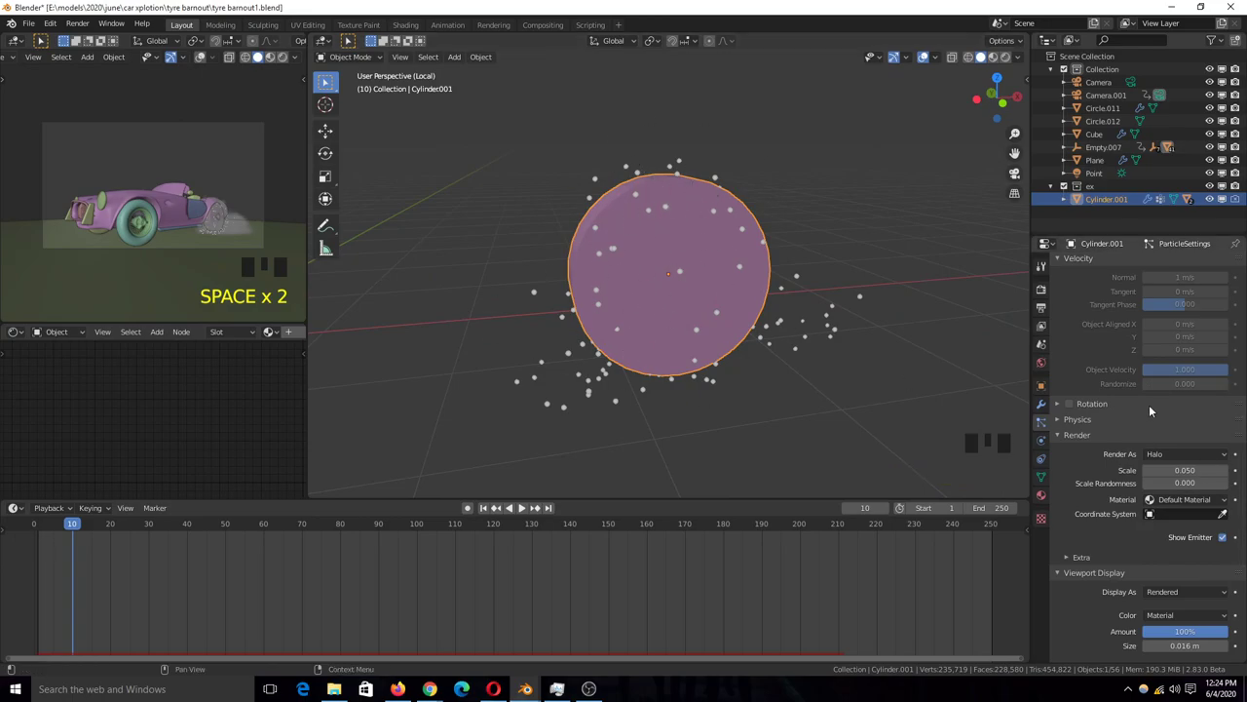
Step: Scrub the timeline back to frame 0 and forward to frame 33 to examine the particle emission
scroll(1147, 407, "up", 4)
scroll(1141, 416, "down", 1)
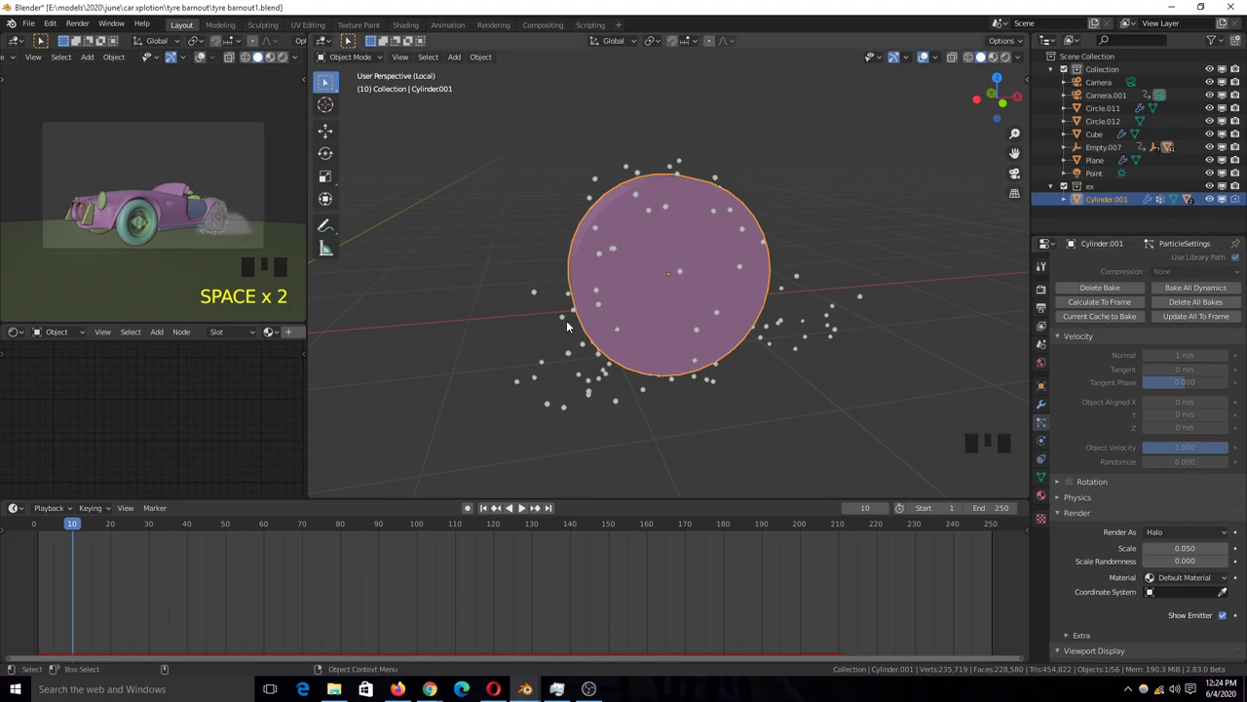
scroll(614, 344, "down", 3)
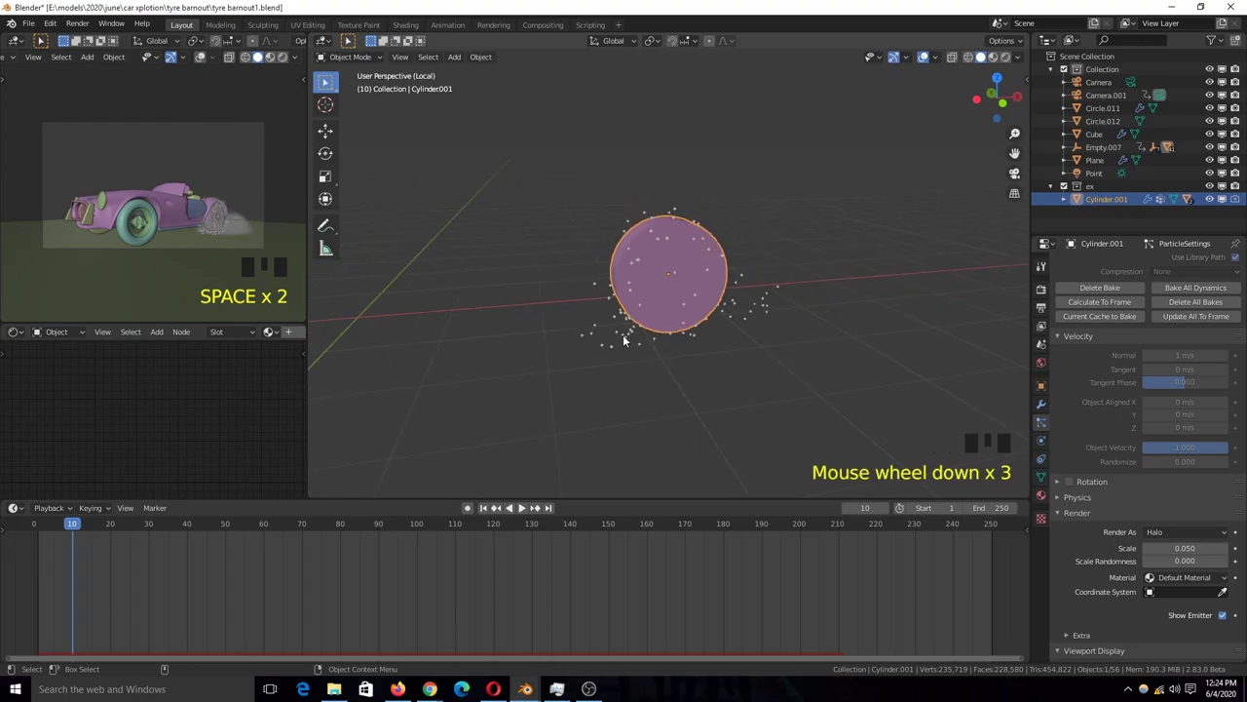
right_click_drag(94, 537, 29, 534, "shift")
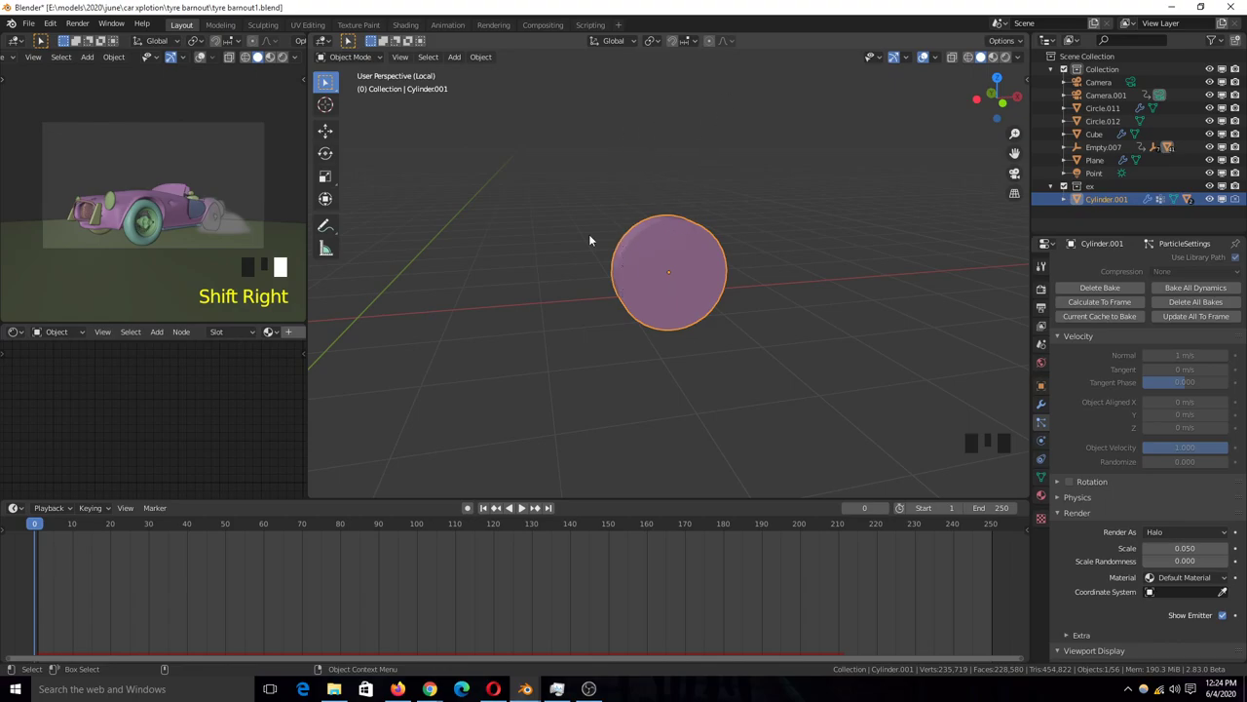
scroll(754, 358, "up", 3)
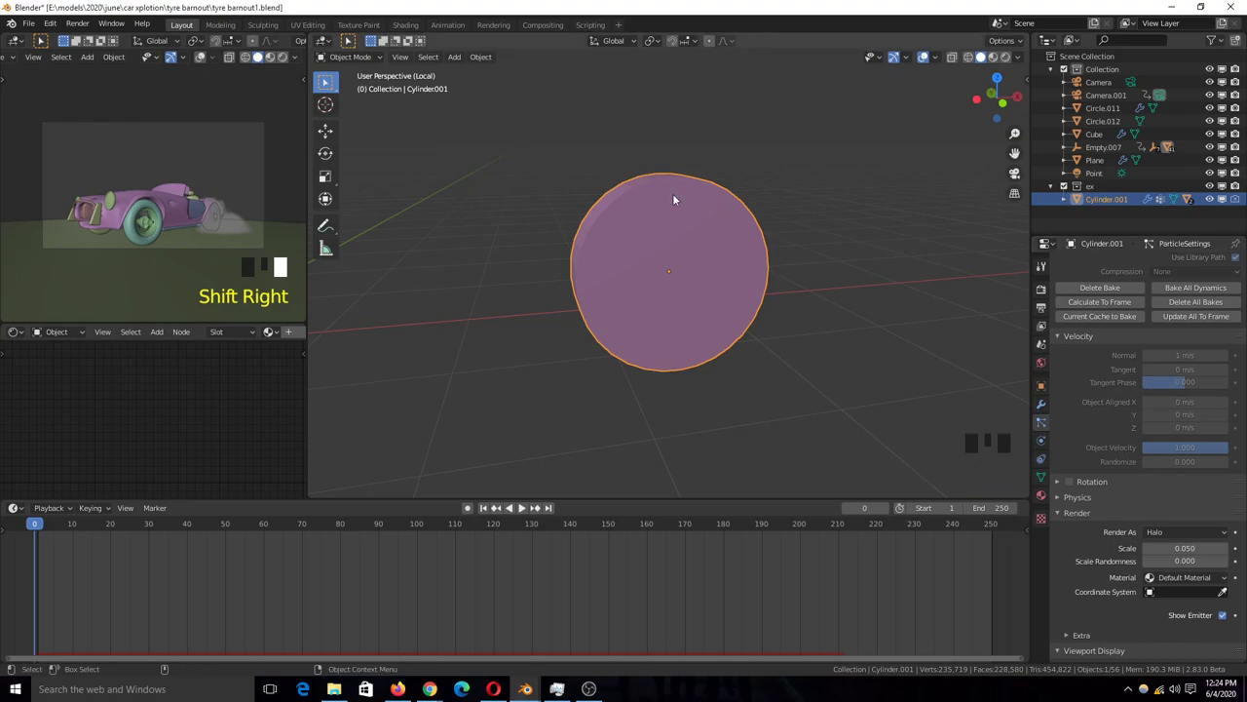
key("shift+grave")
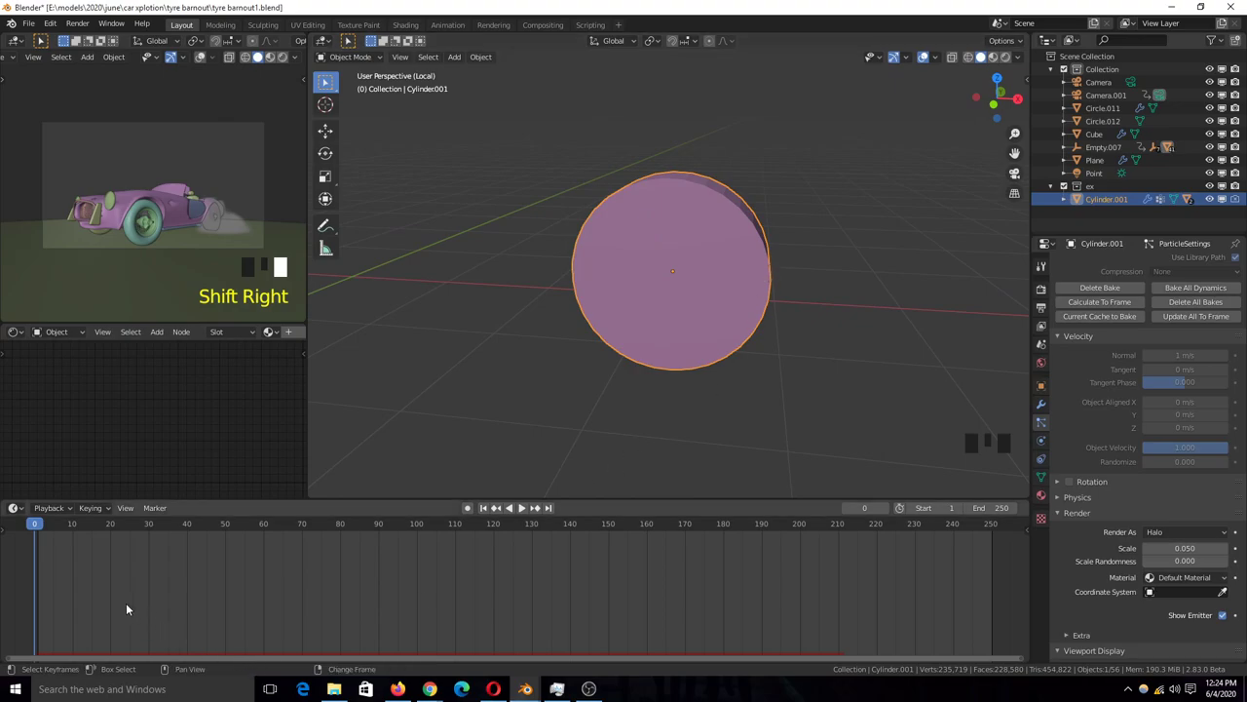
right_click_drag(124, 603, 161, 600, "shift")
Step: Examine the emission, cache, velocity and physics settings of the cylinder's particle system
scroll(1137, 399, "up", 1)
scroll(1137, 399, "up", 20)
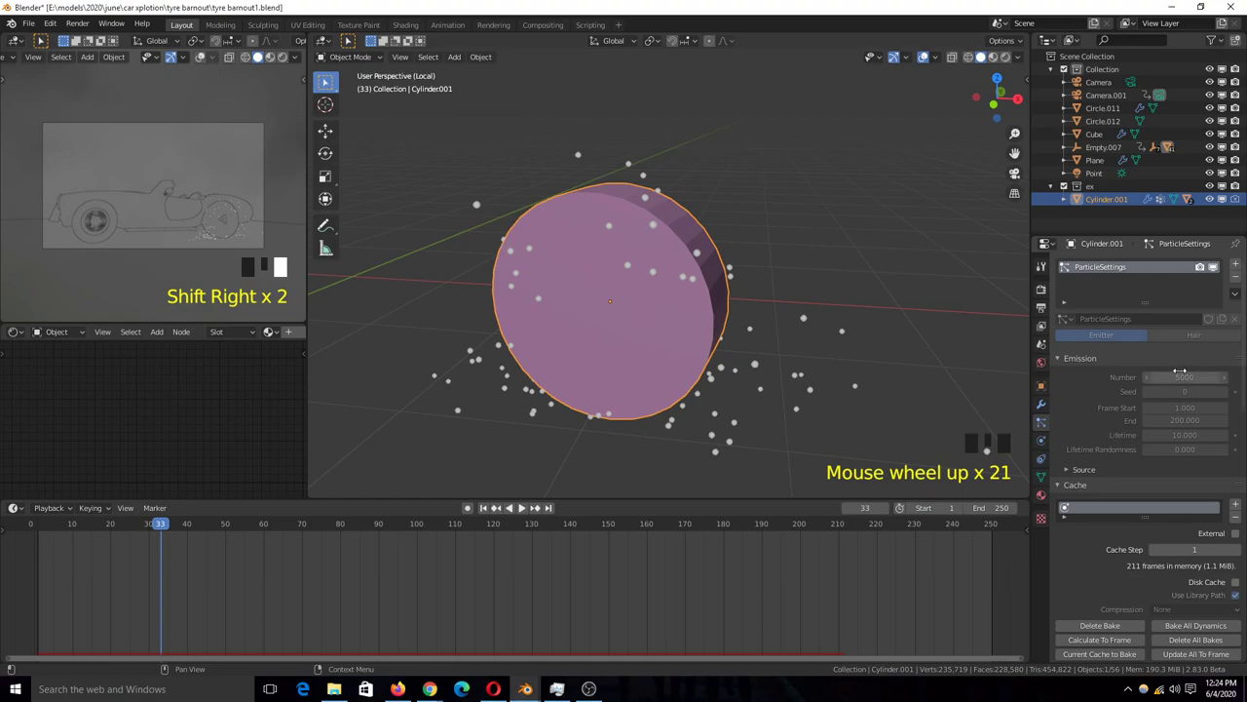
scroll(1186, 380, "down", 3)
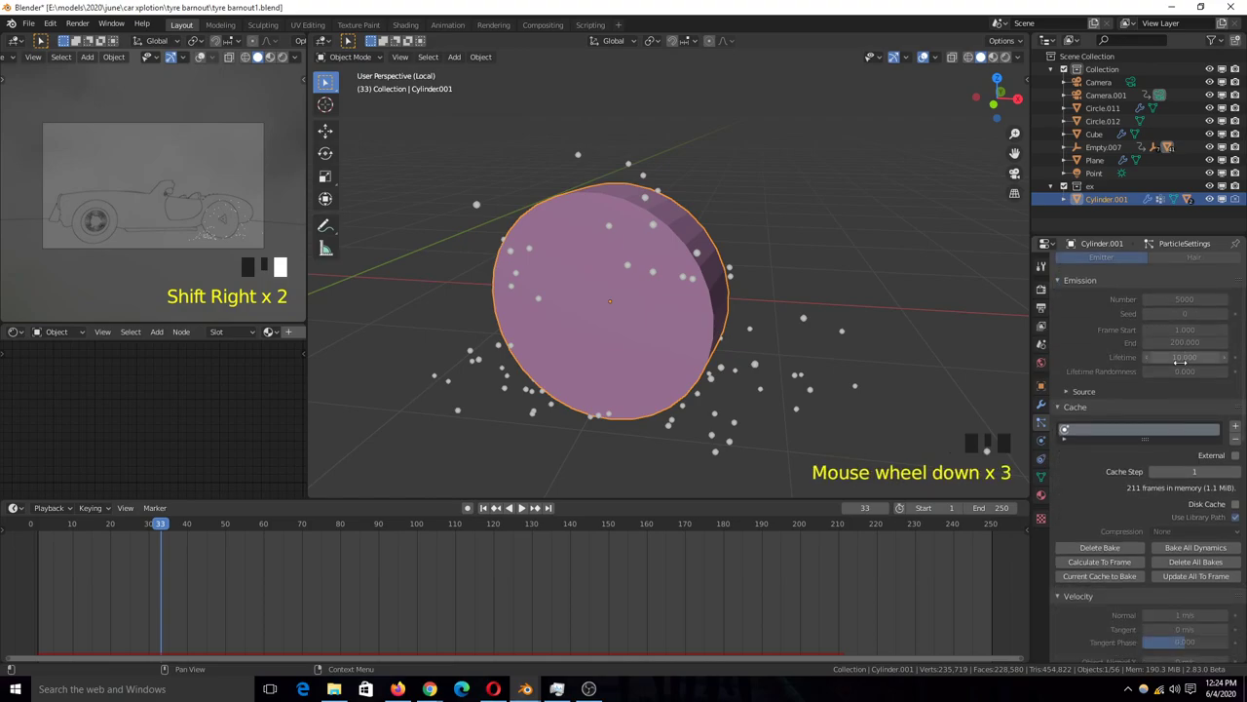
scroll(649, 345, "down", 8)
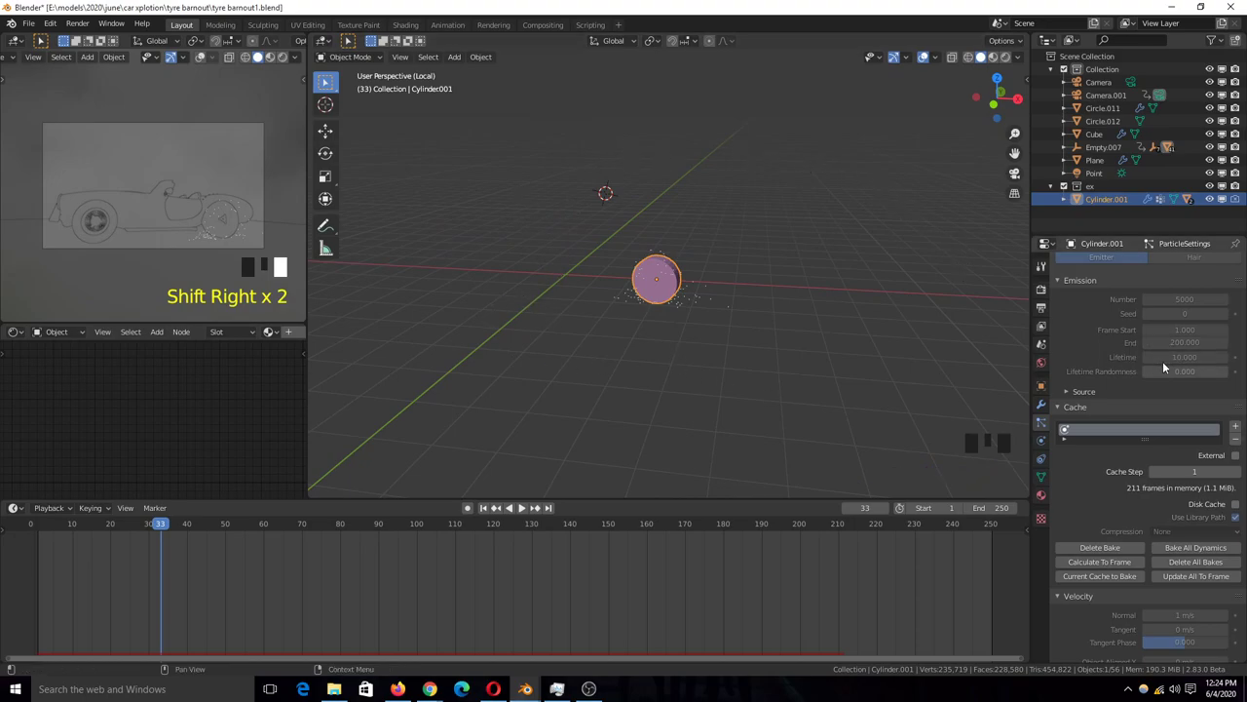
scroll(1183, 381, "down", 14)
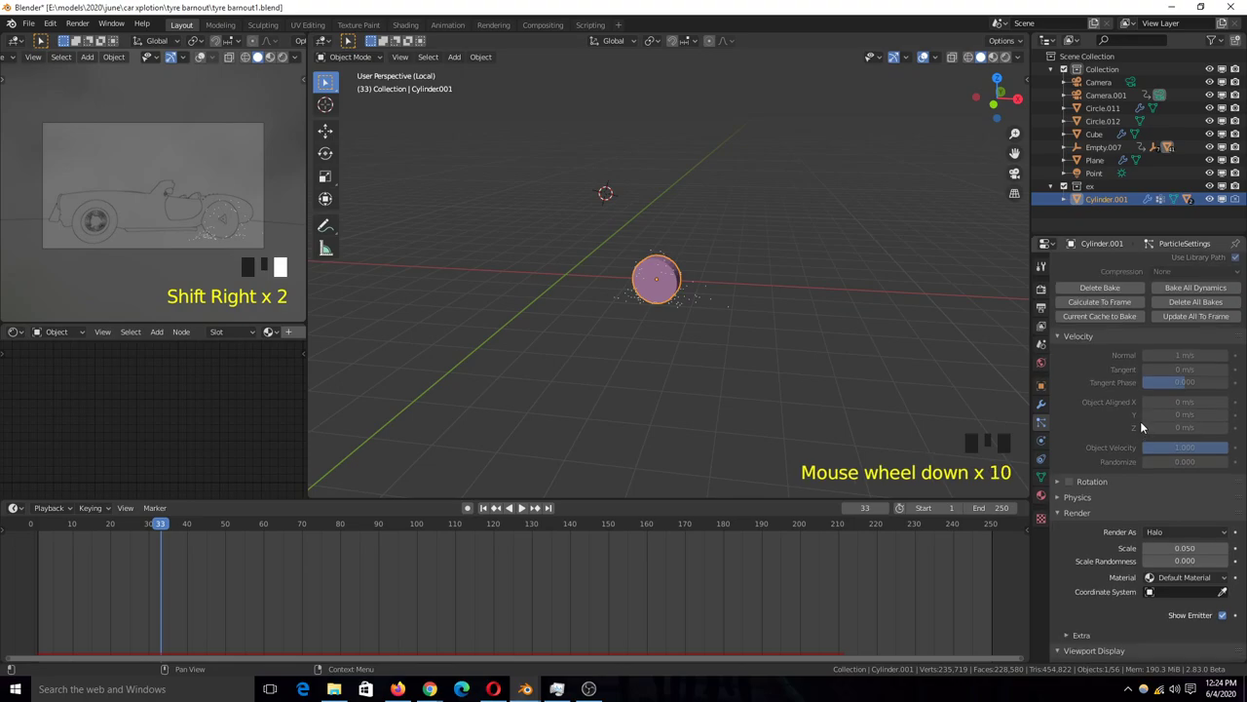
left_click(1062, 402)
left_click(1063, 402)
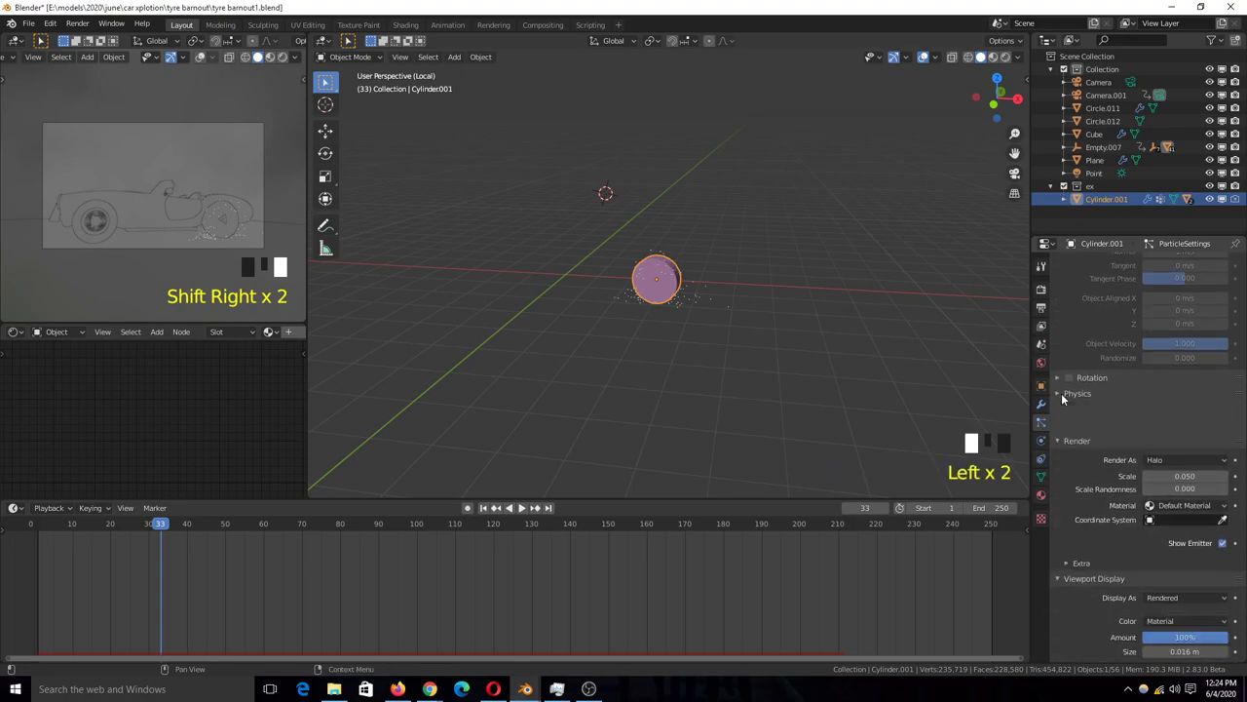
Step: Examine the viewport display, field weights, render and physics settings of the cylinder's particle system
scroll(1109, 500, "down", 11)
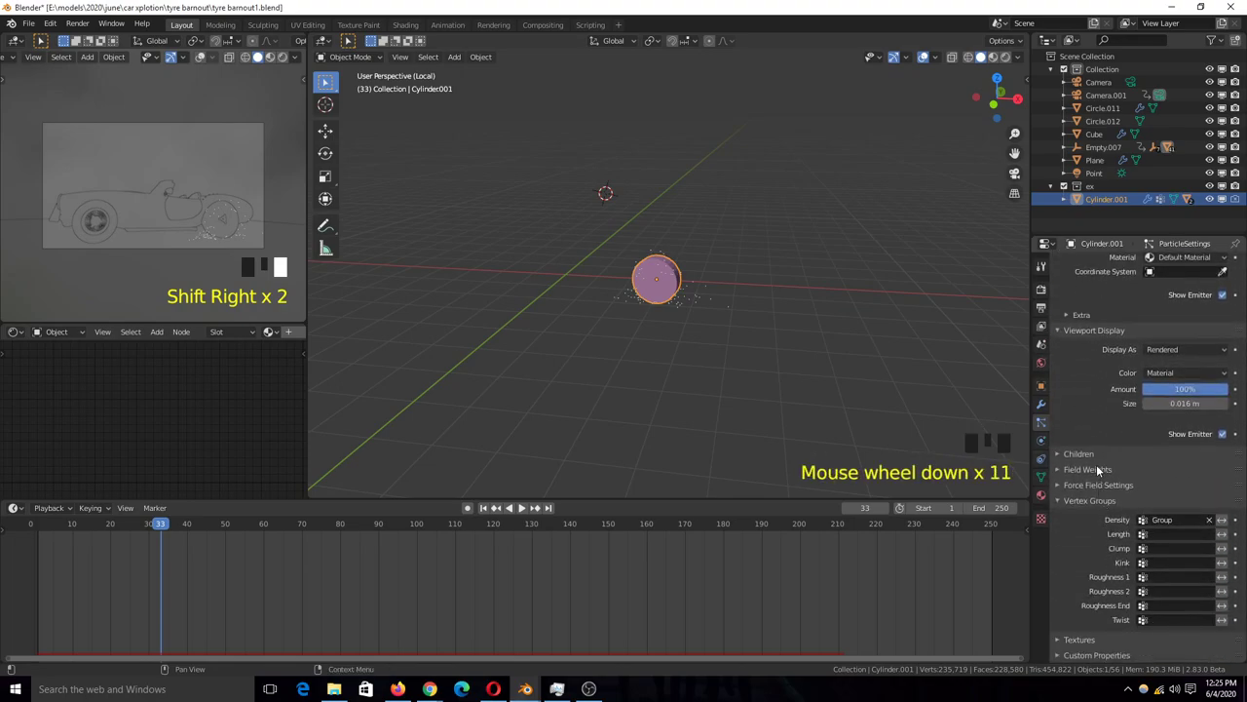
left_click(1096, 470)
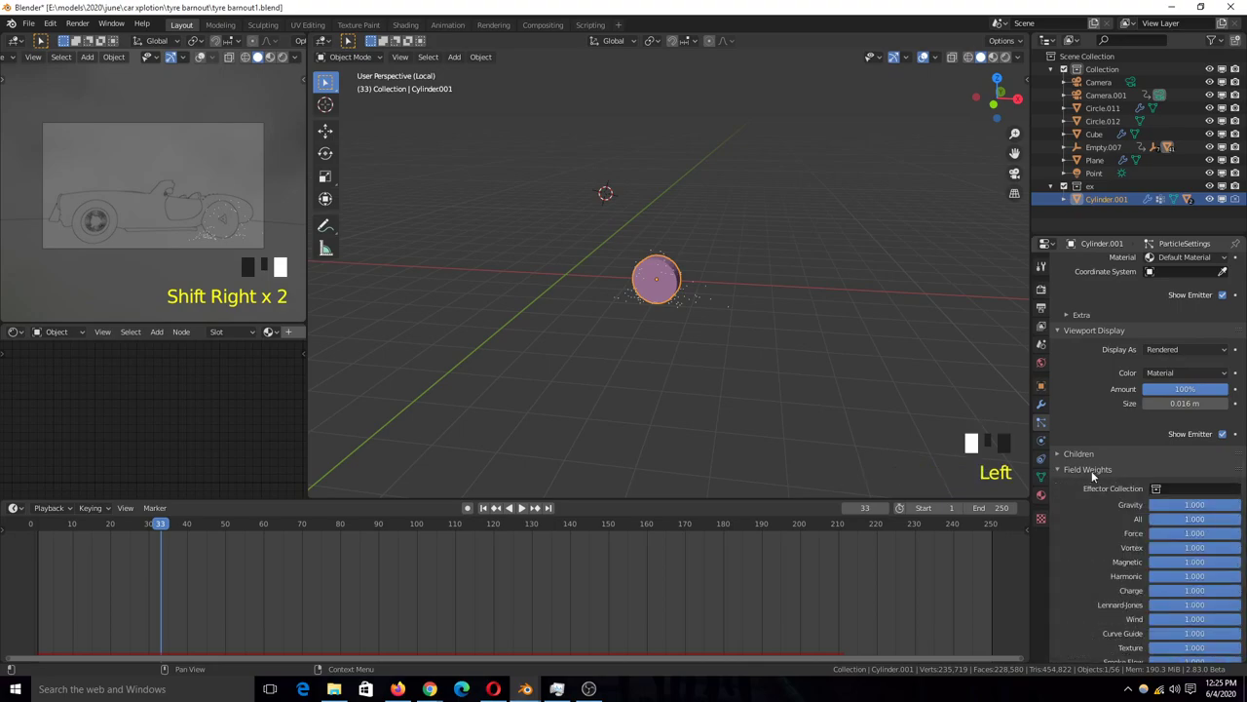
left_click(1095, 470)
scroll(1153, 435, "up", 7)
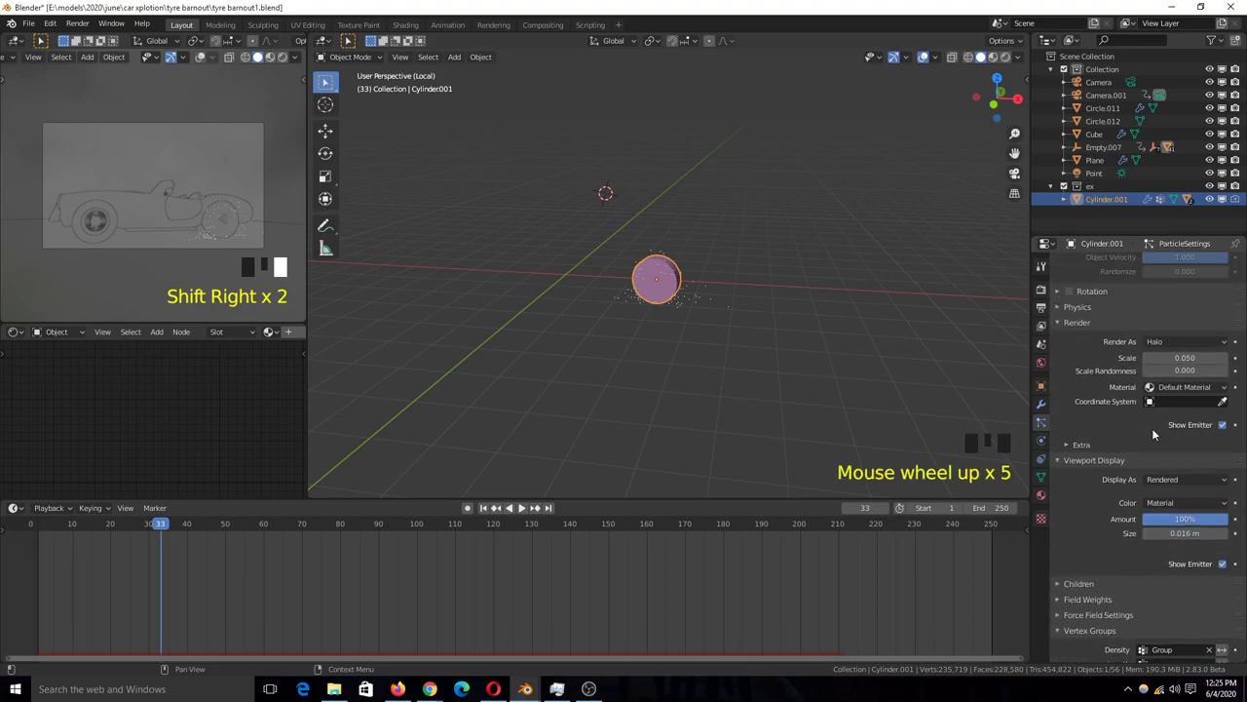
left_click(1094, 377)
scroll(1099, 438, "up", 5)
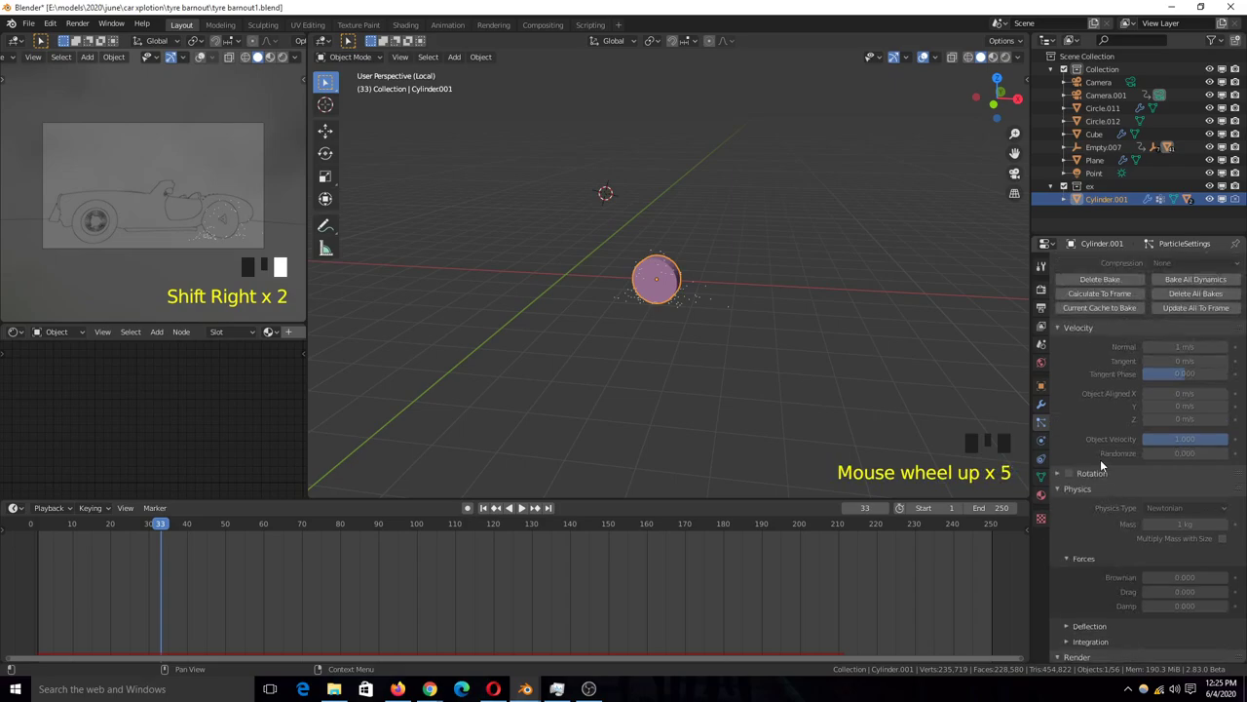
scroll(710, 322, "up", 4)
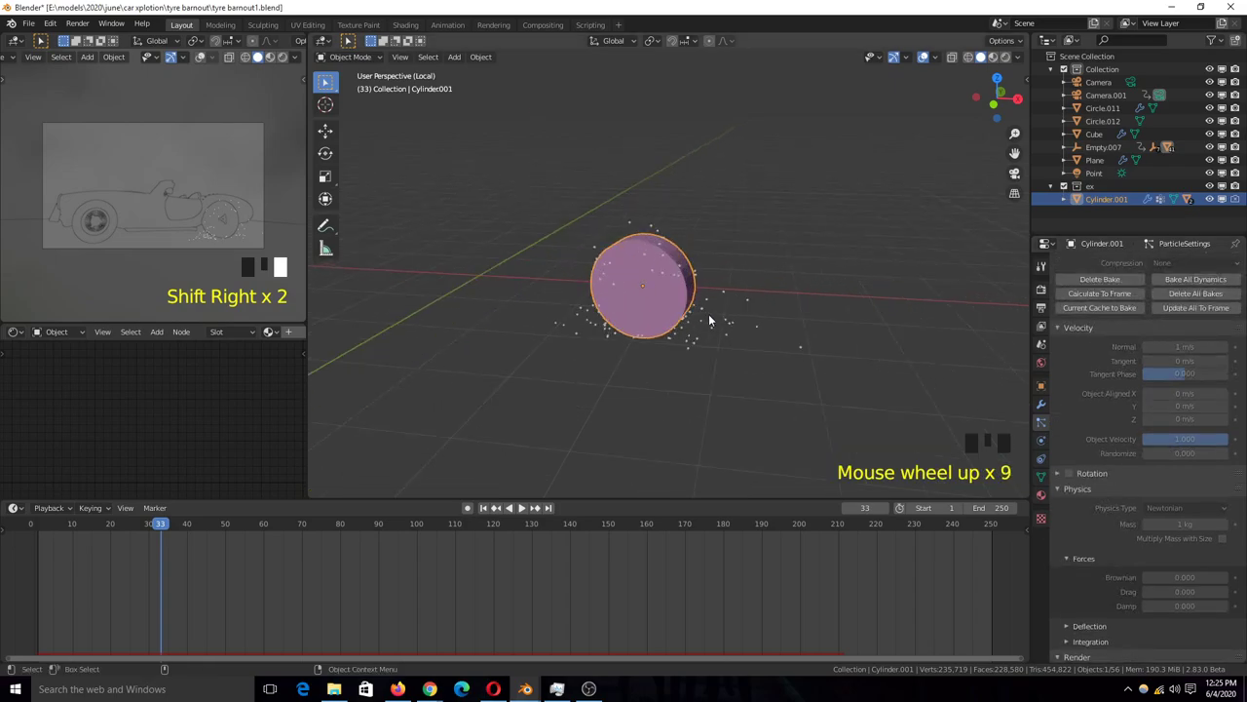
Step: Leave local view to check the cylinder's place on the car's rear wheel, and isolate the cylinder again
key("KP_Divide")
key("grave")
scroll(785, 296, "down", 4)
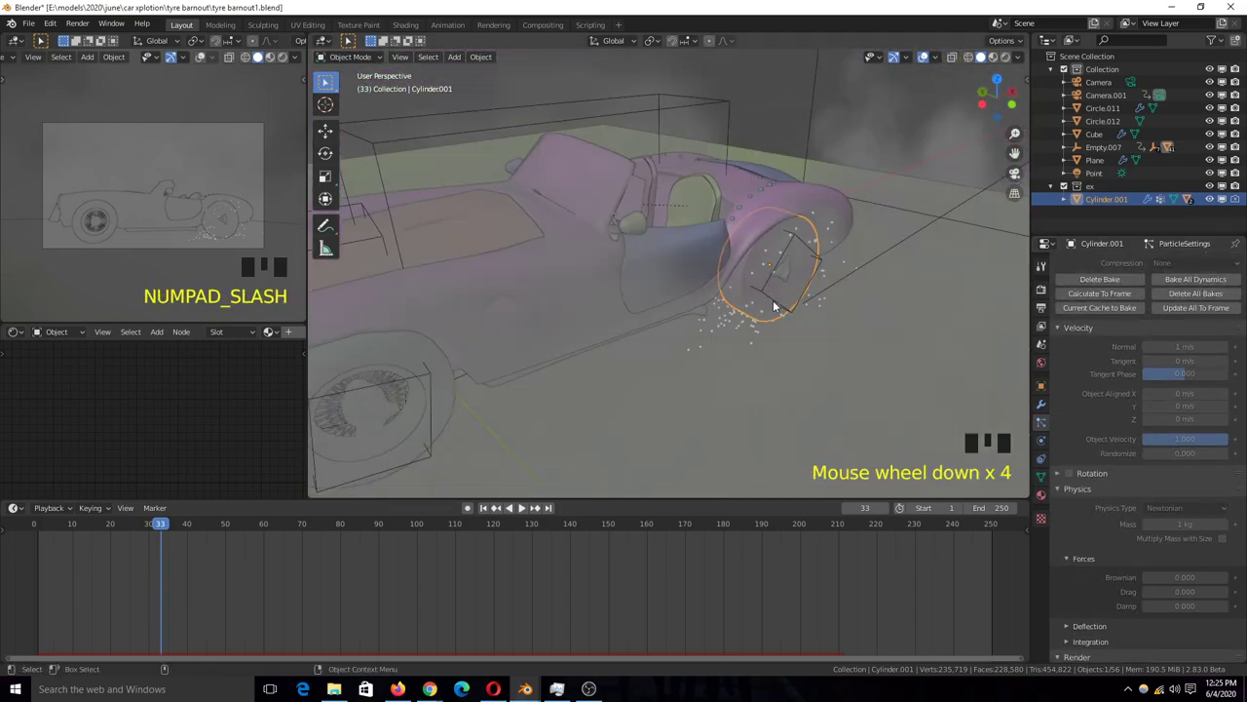
key("KP_Divide")
key("grave")
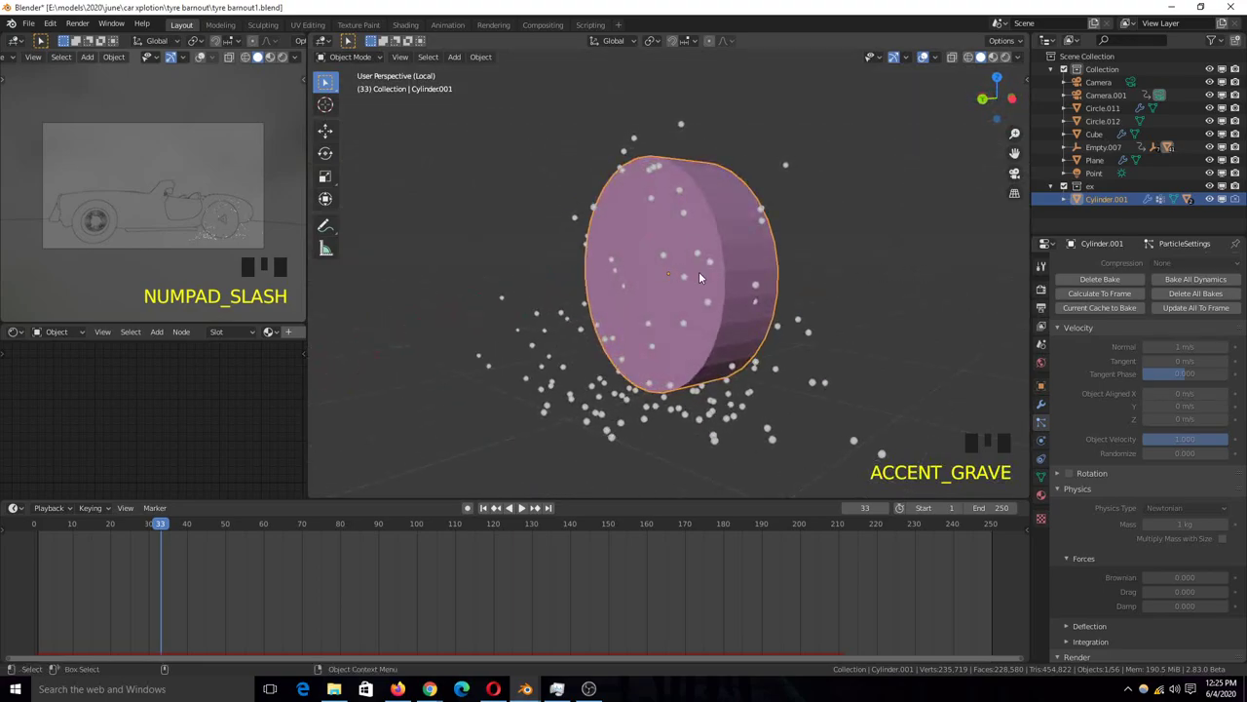
Step: Examine the field weights and the density vertex group in the cylinder's particle settings
scroll(1101, 505, "down", 6)
scroll(1098, 518, "down", 8)
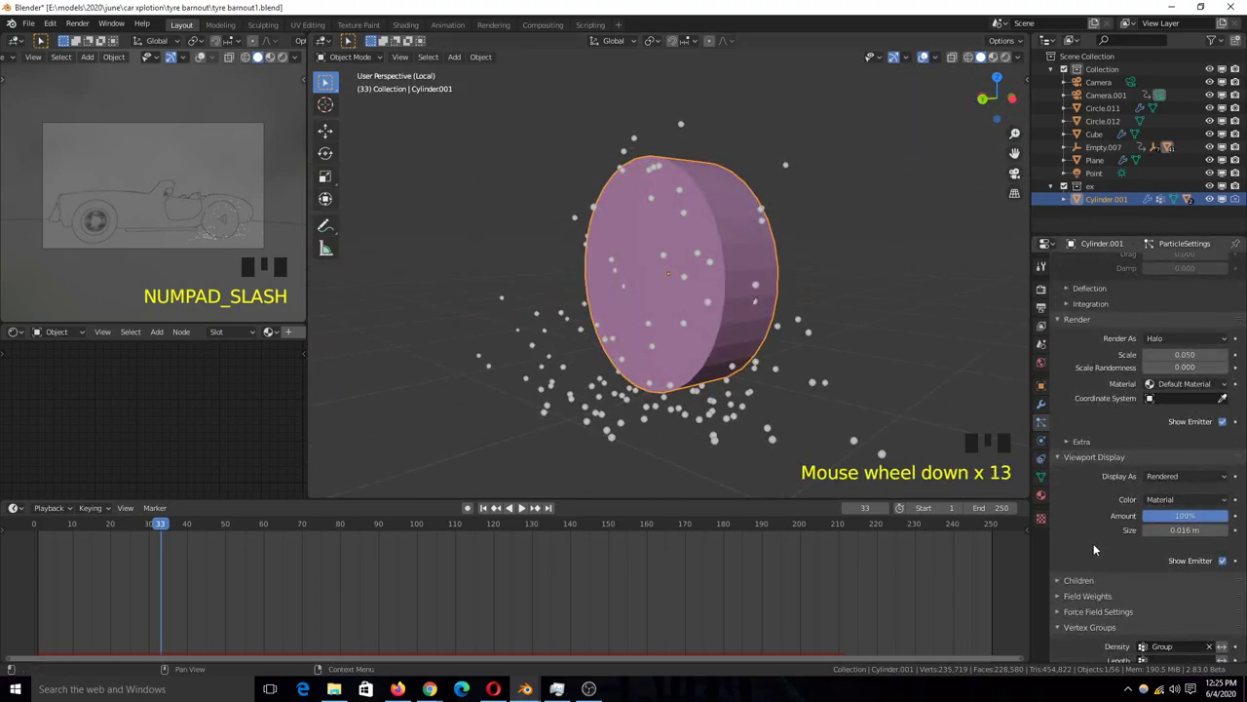
left_click(1095, 571)
scroll(1092, 576, "down", 12)
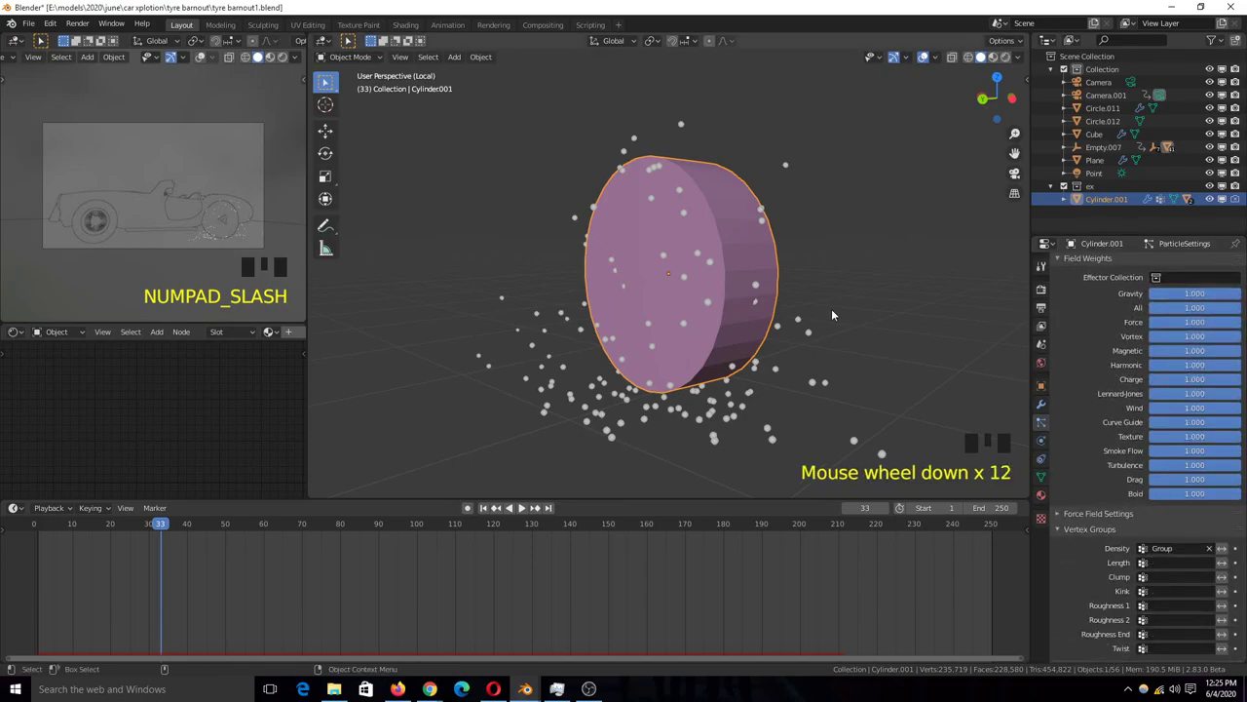
key("grave")
key("grave")
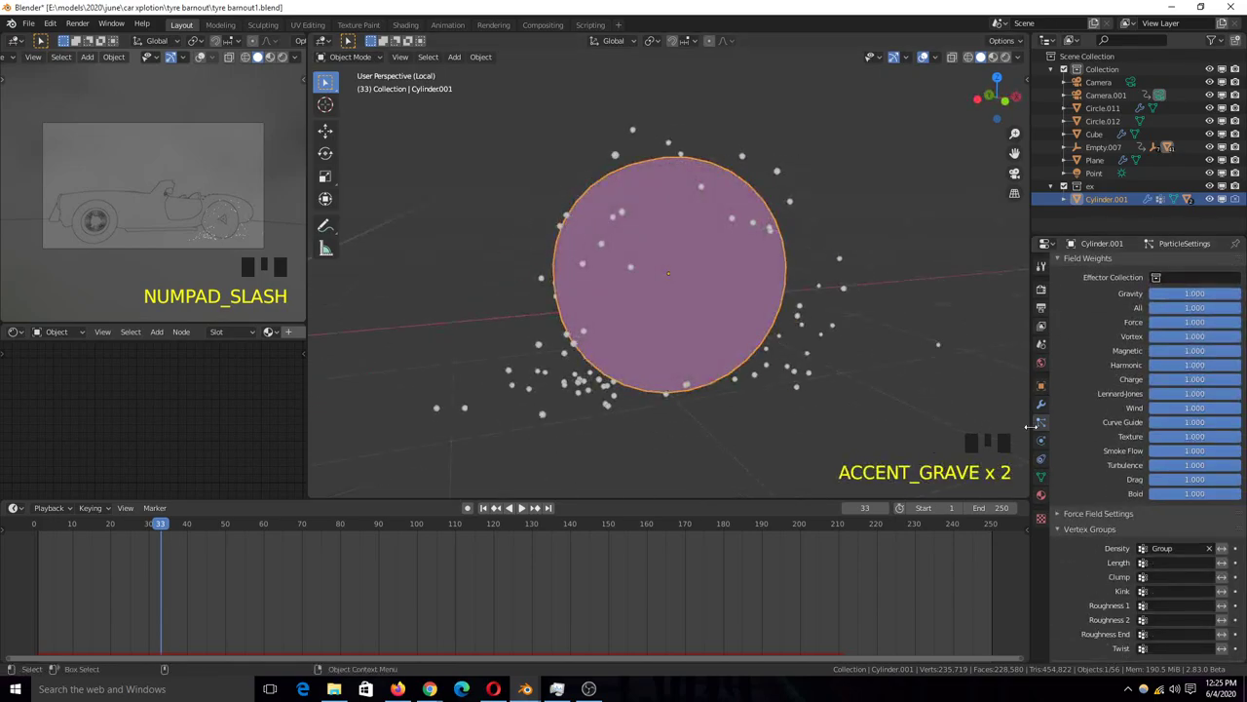
Step: In Edit Mode, select only the vertices of the cylinder's vertex group "Group" and examine which part of the mesh they cover
left_click(1041, 476)
key("Tab")
key("grave")
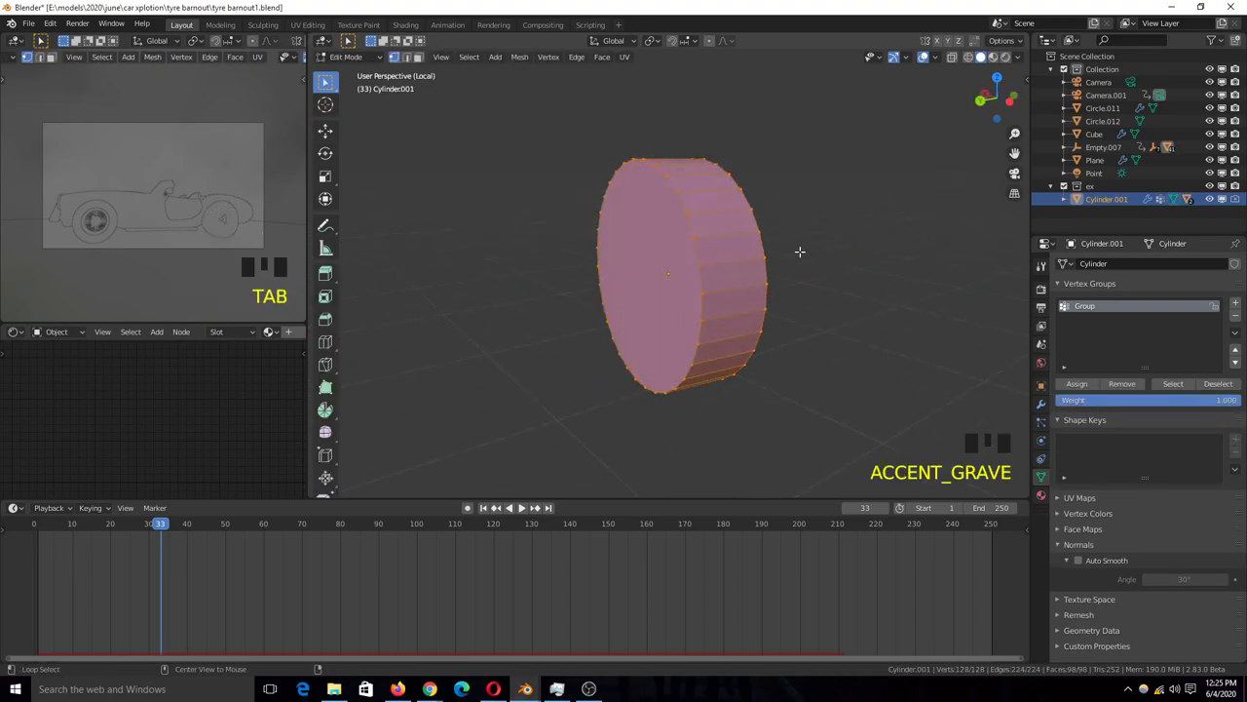
key("alt+a")
left_click(1172, 384)
key("grave")
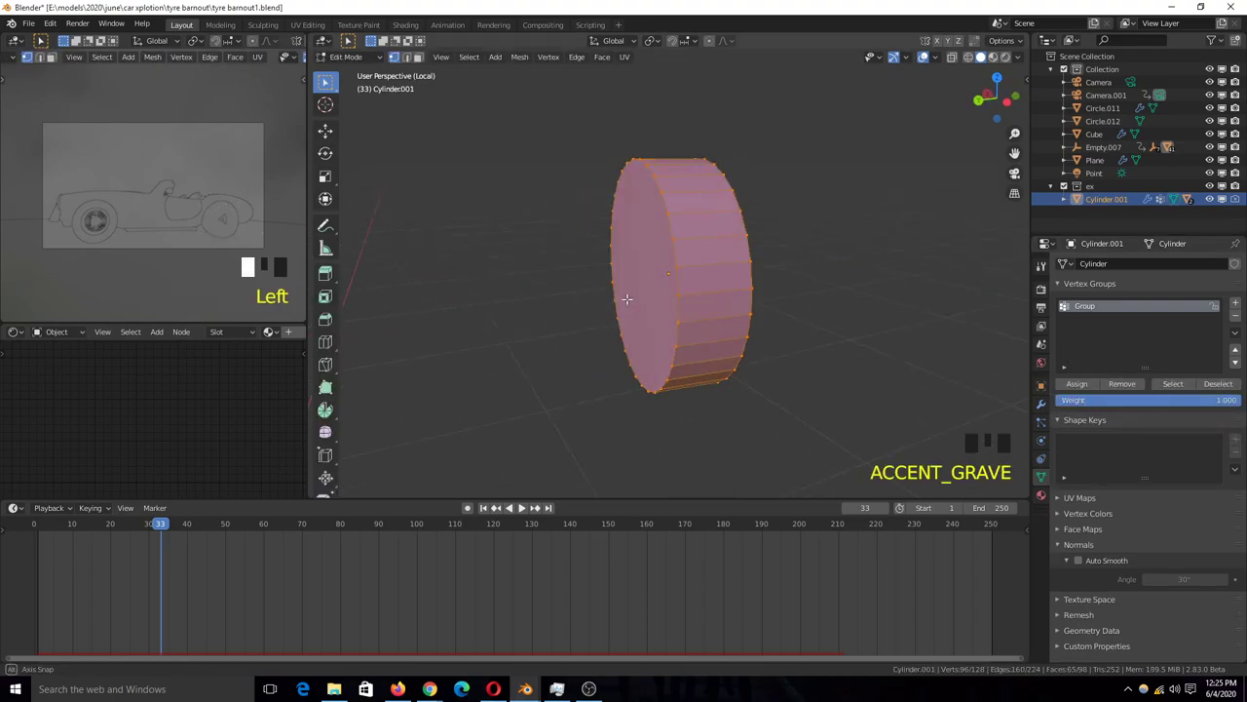
middle_click_drag(686, 289, 786, 276)
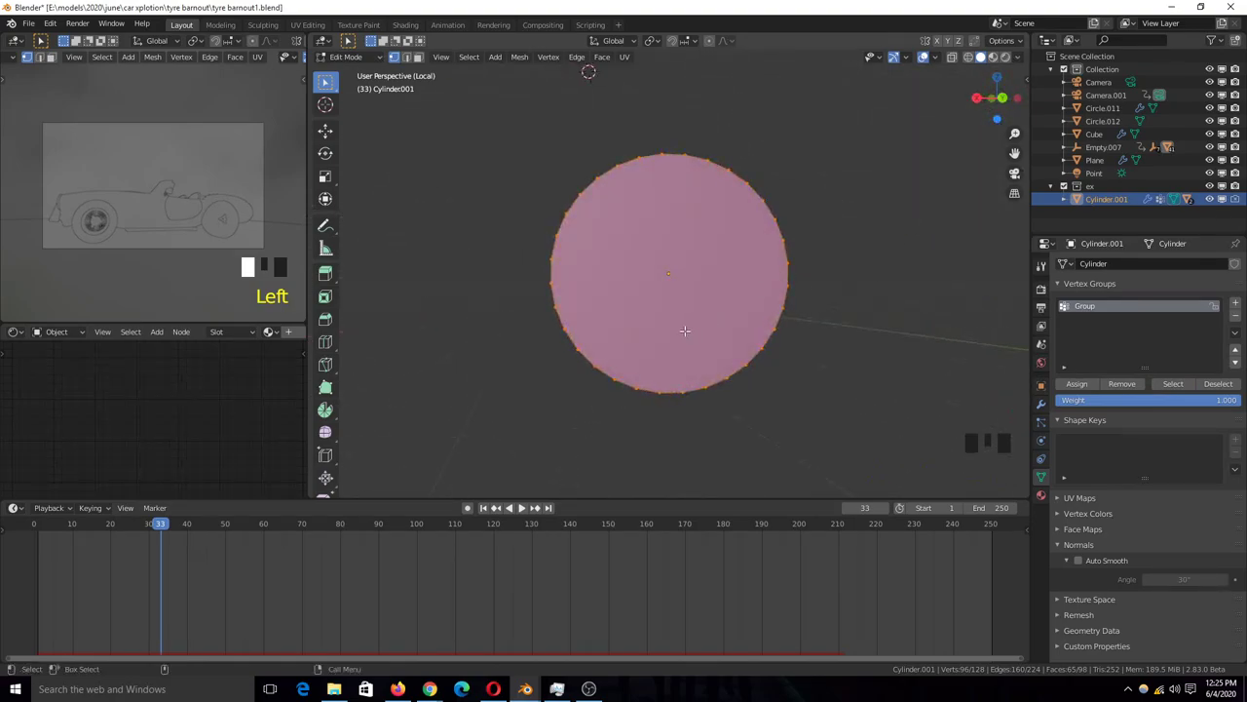
key("grave")
middle_click_drag(685, 331, 581, 354)
key("grave")
middle_click_drag(673, 251, 689, 281)
key("grave")
key("grave")
key("grave")
Step: Return the cylinder to Object Mode and move the timeline to frame 7
key("Tab")
key("grave")
middle_click_drag(867, 251, 737, 256)
key("grave")
right_click(60, 552, "shift")
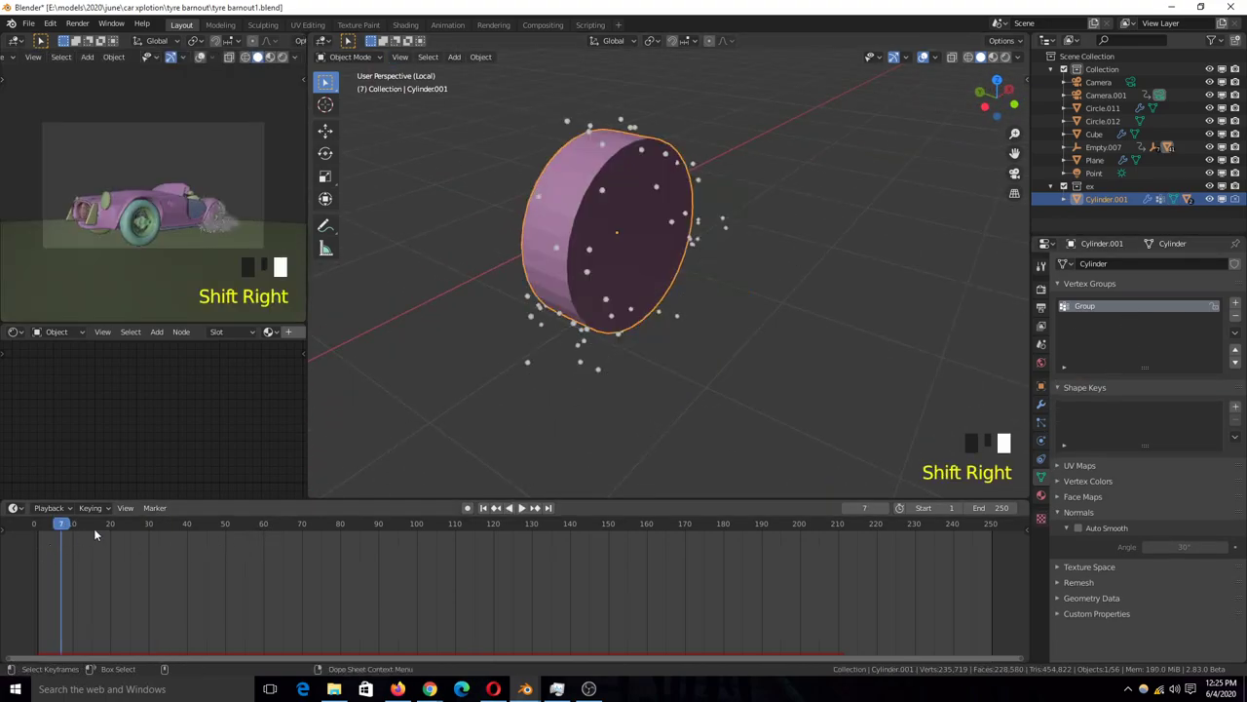
Step: Leave local view and examine the smoke and particles around the car's rear wheel
scroll(485, 357, "down", 6)
key("KP_Divide")
scroll(485, 358, "down", 2)
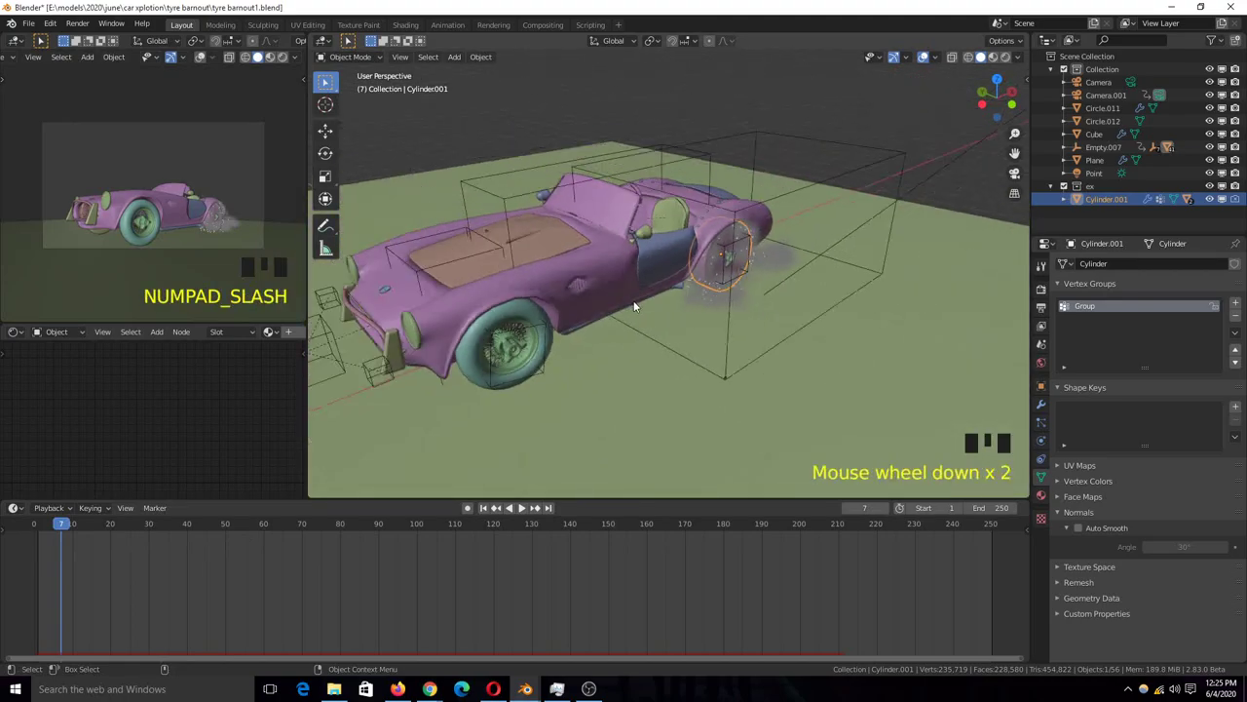
middle_click_drag(486, 358, 609, 289)
scroll(608, 290, "up", 5)
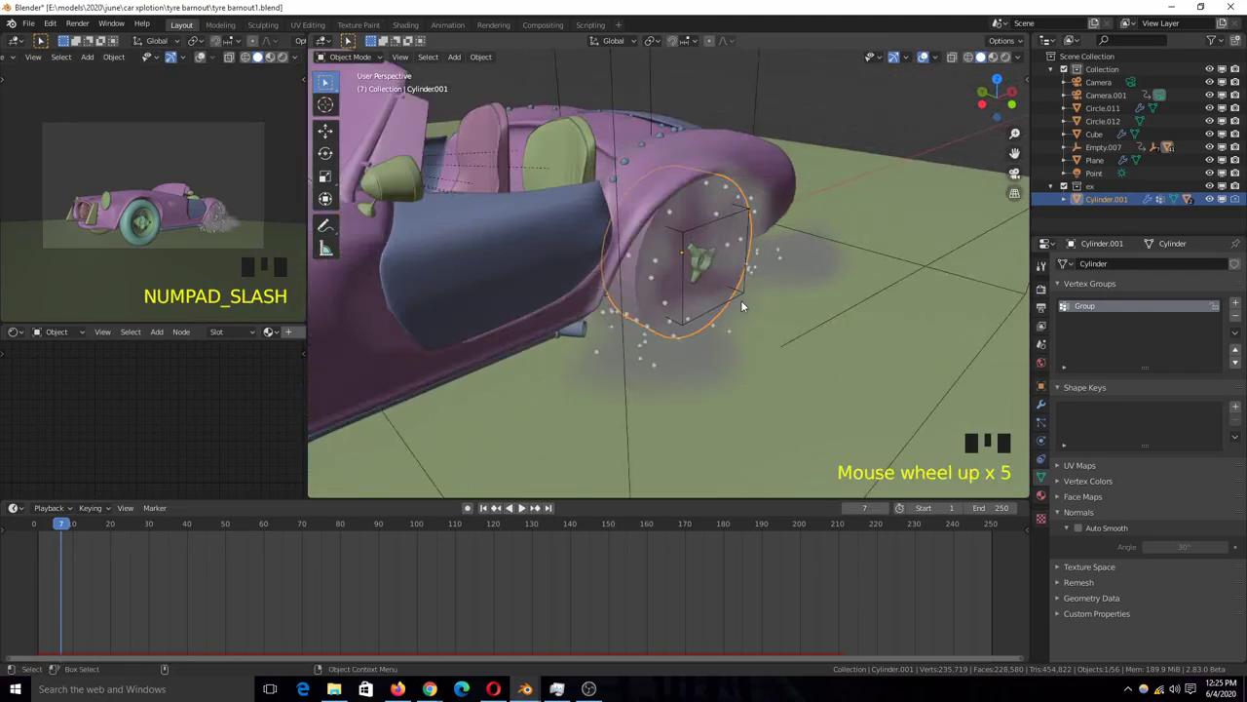
Step: Open the physics settings of Cylinder.001 and examine its fluid flow type, behavior, source and initial velocity
left_click(1042, 441)
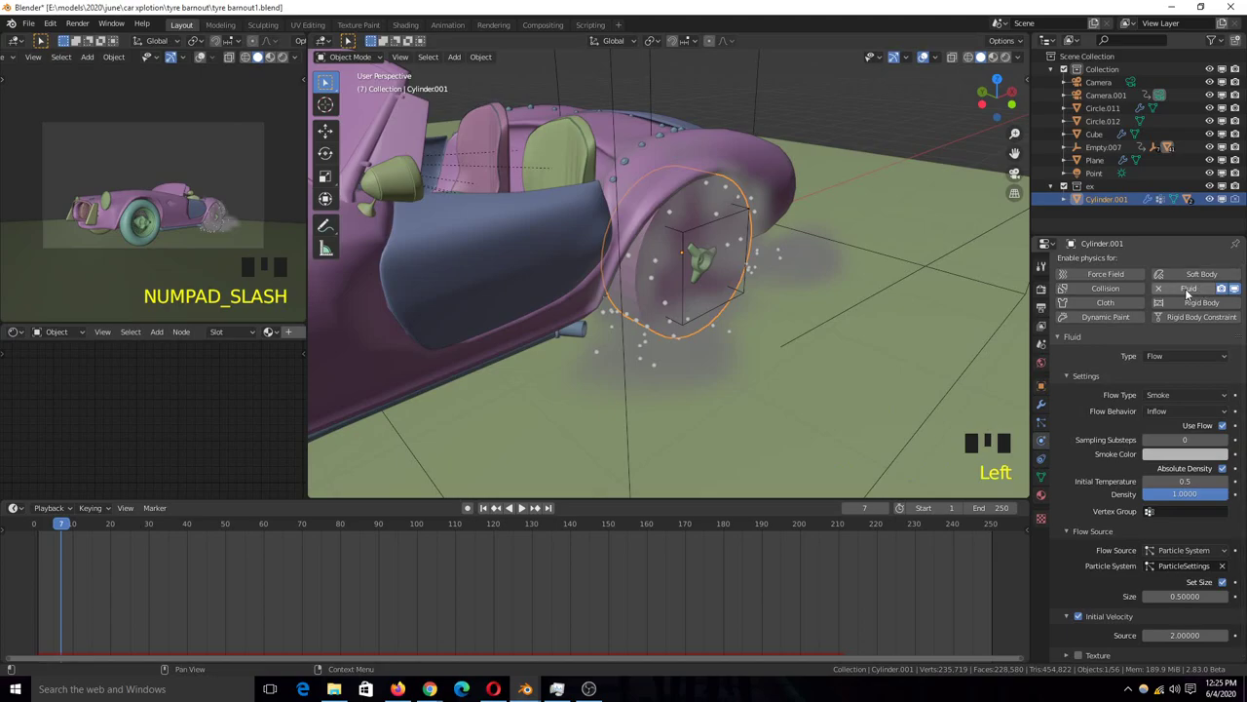
scroll(1152, 414, "down", 2)
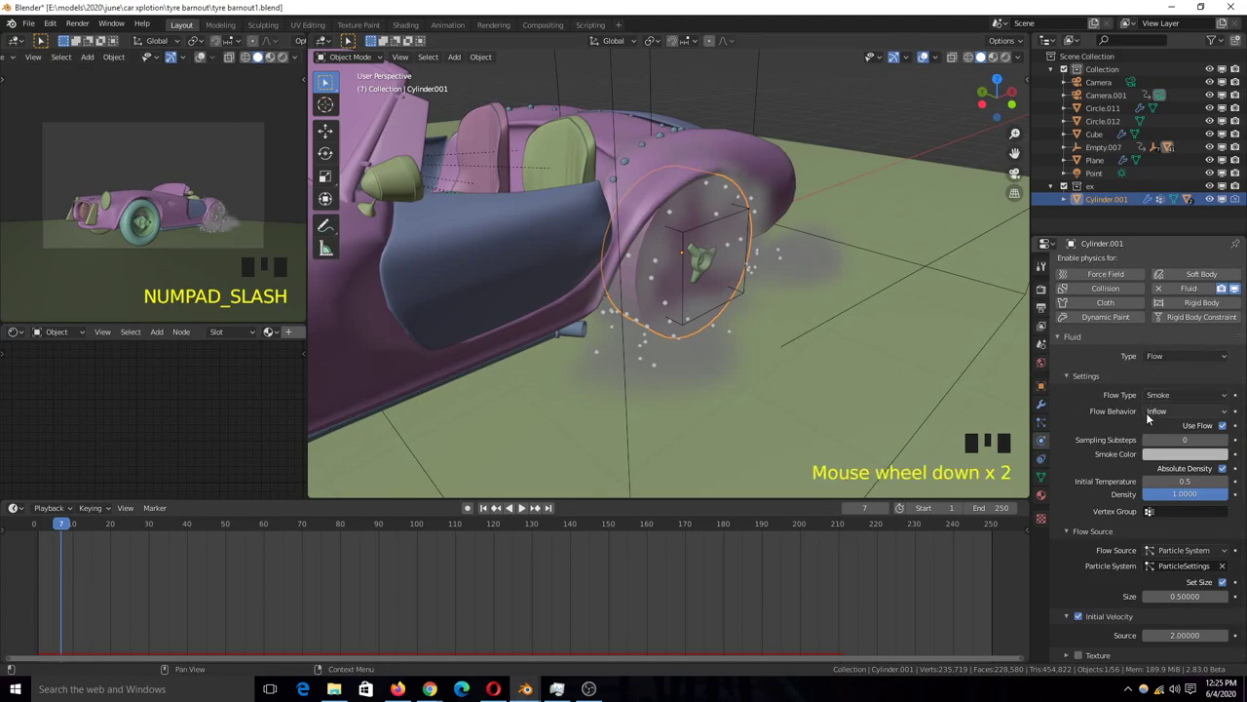
left_click(1066, 415)
scroll(1123, 493, "down", 1)
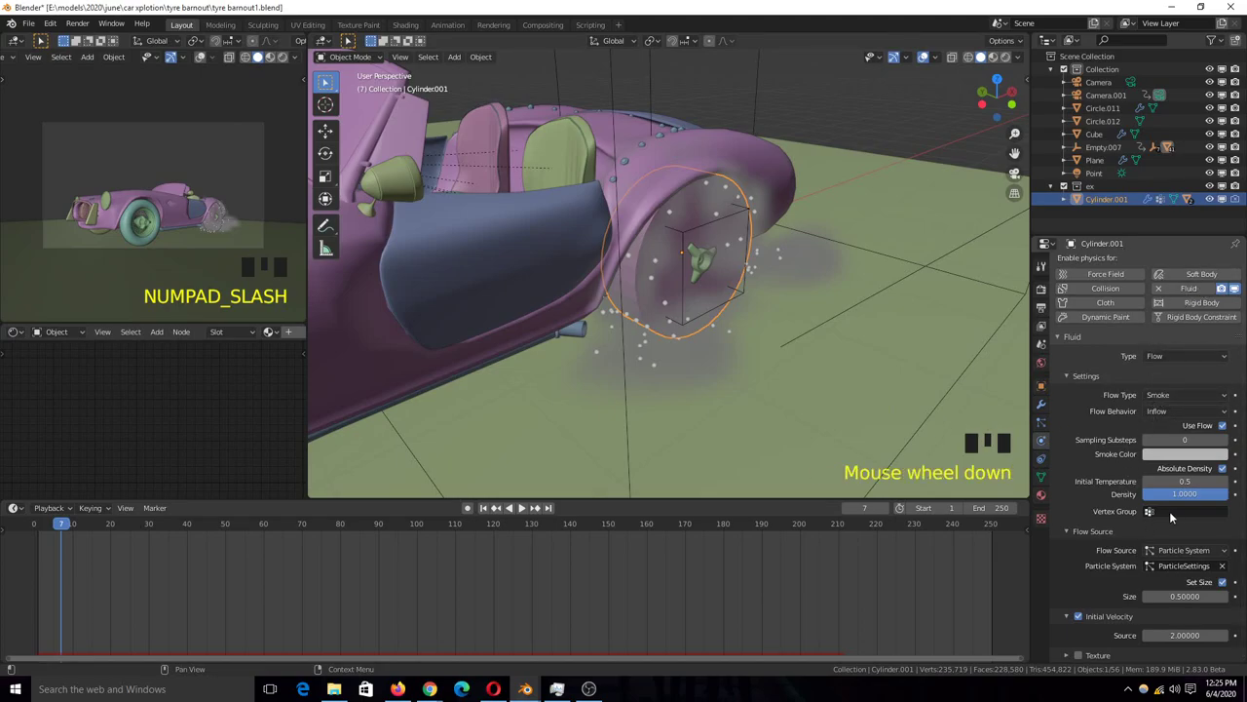
left_click(1122, 559)
scroll(1122, 559, "down", 2)
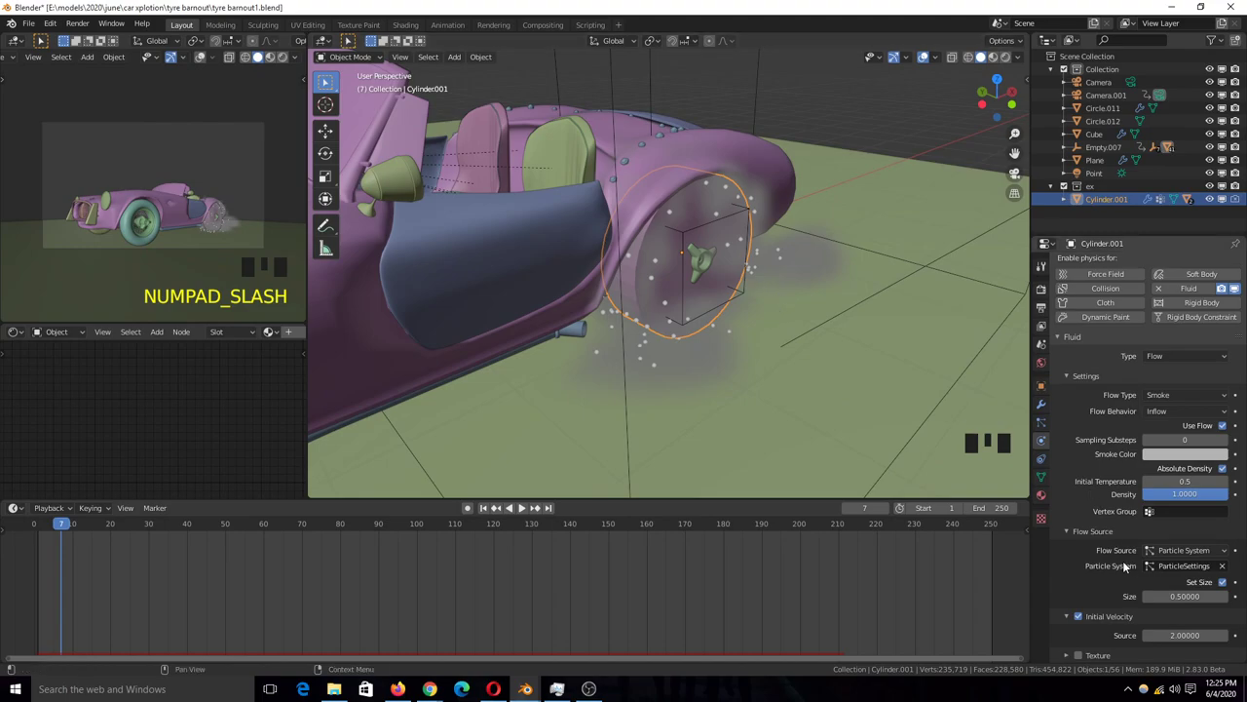
scroll(1130, 610, "down", 1)
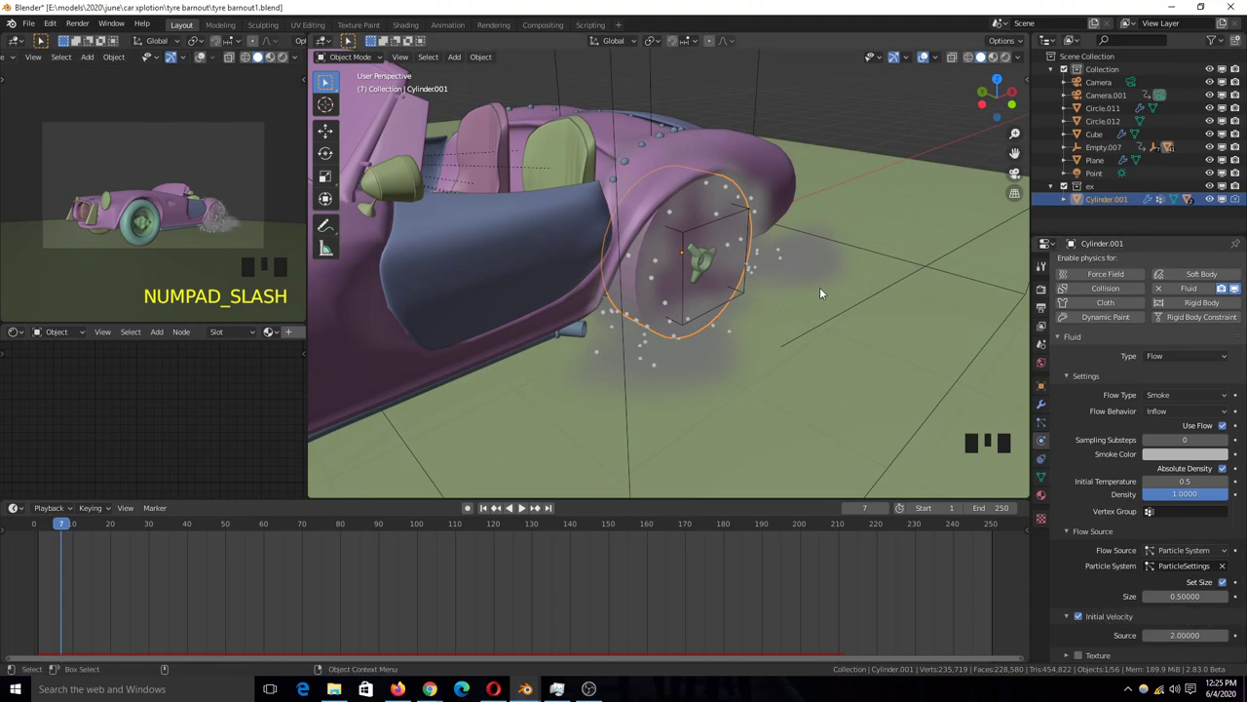
Step: Examine the particle-emitting cylinder on the rear wheel from several angles alongside its flow size and initial velocity settings
scroll(820, 286, "up", 3)
middle_click_drag(770, 247, 704, 178)
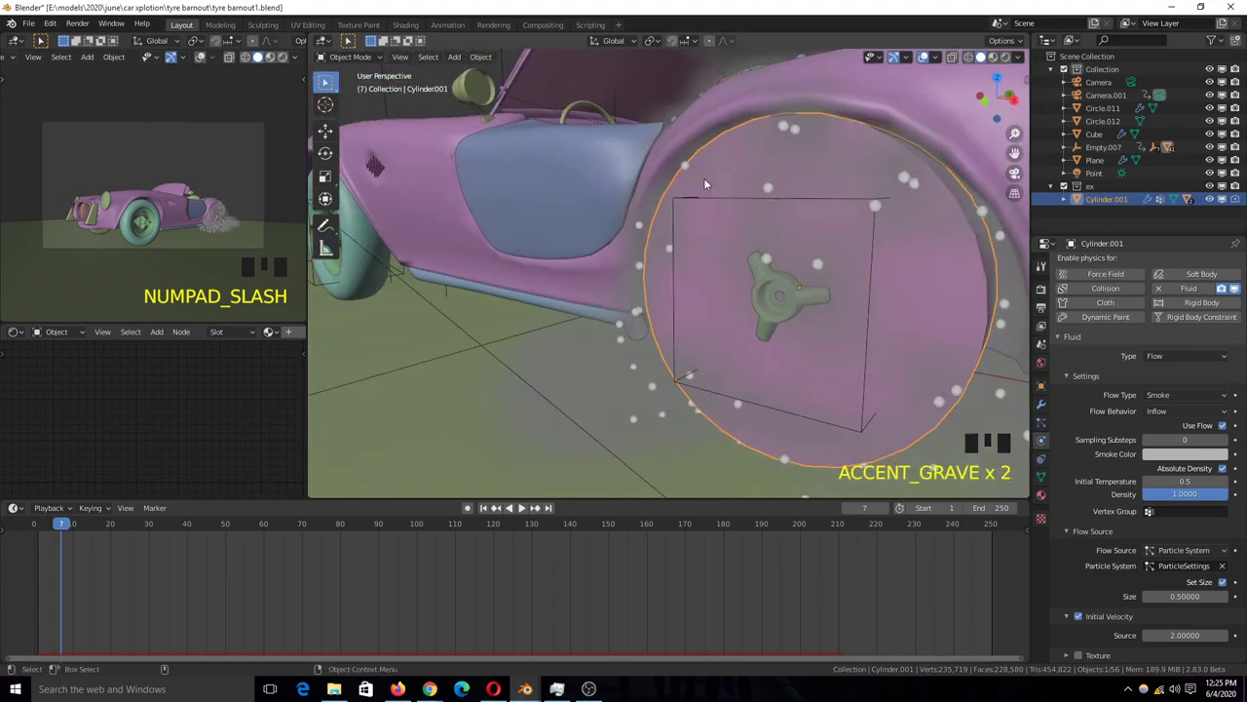
scroll(816, 293, "down", 3)
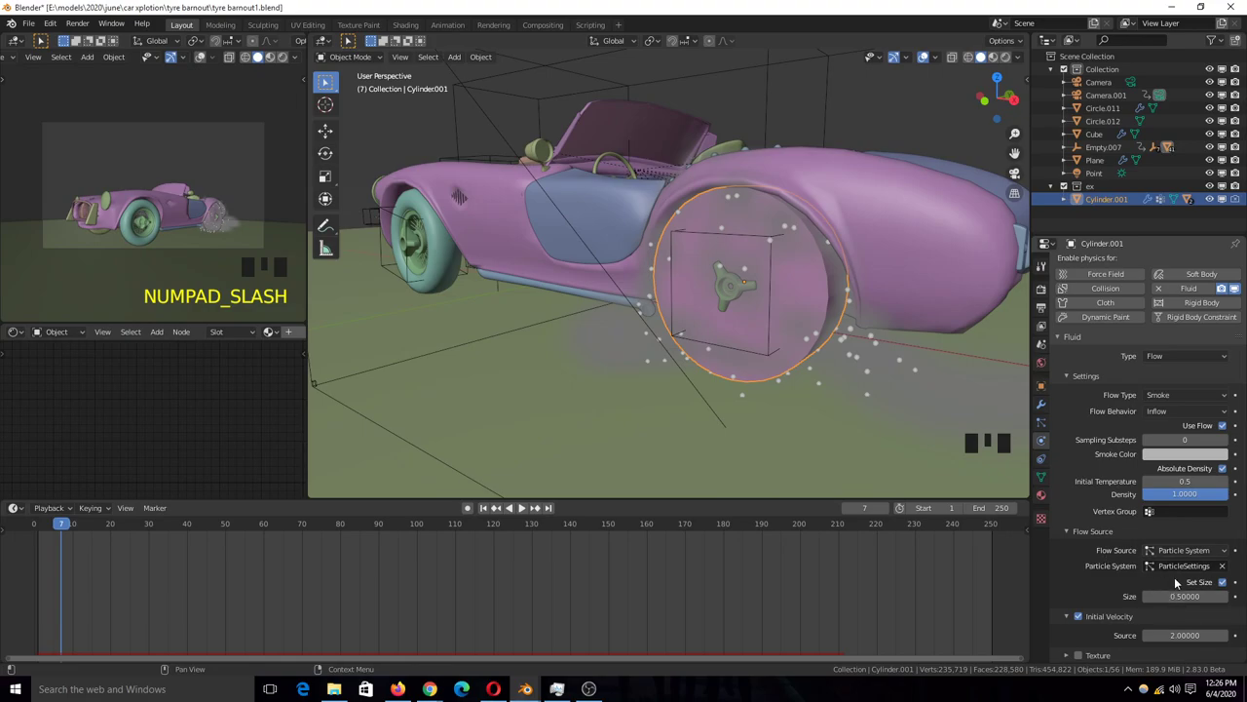
key("grave")
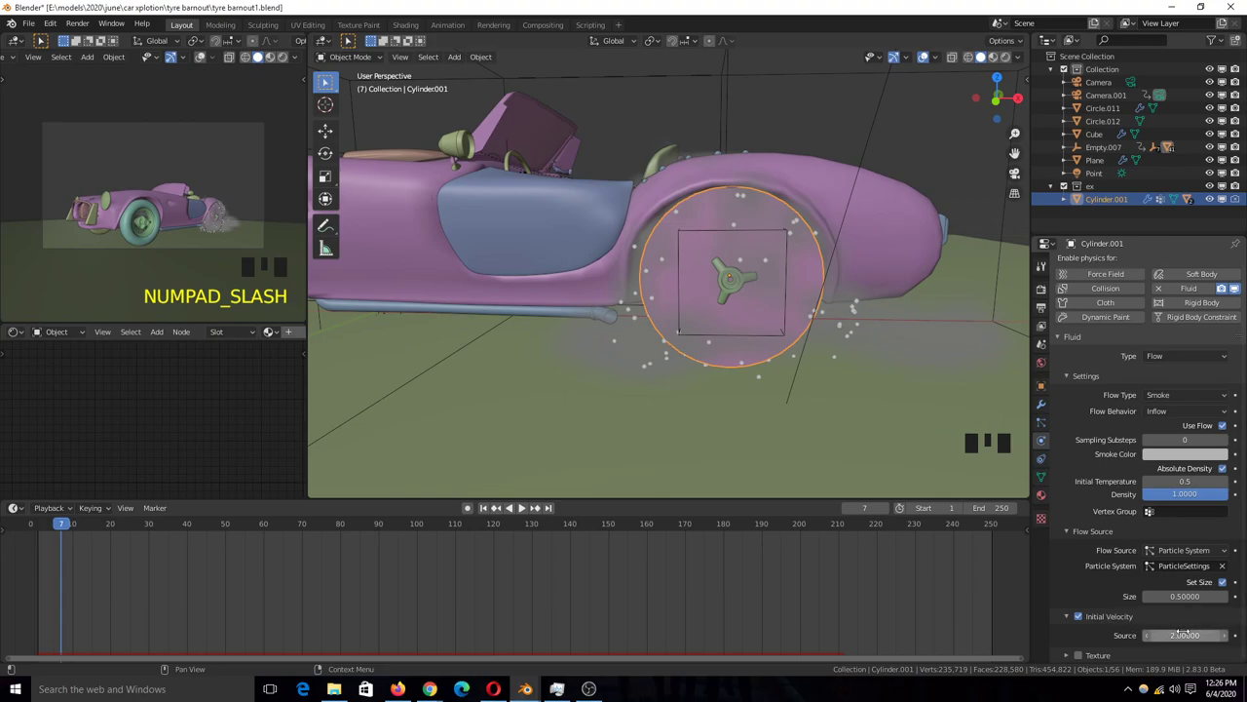
middle_click_drag(801, 352, 879, 348)
scroll(764, 298, "down", 3)
scroll(793, 280, "down", 5)
scroll(879, 349, "up", 6)
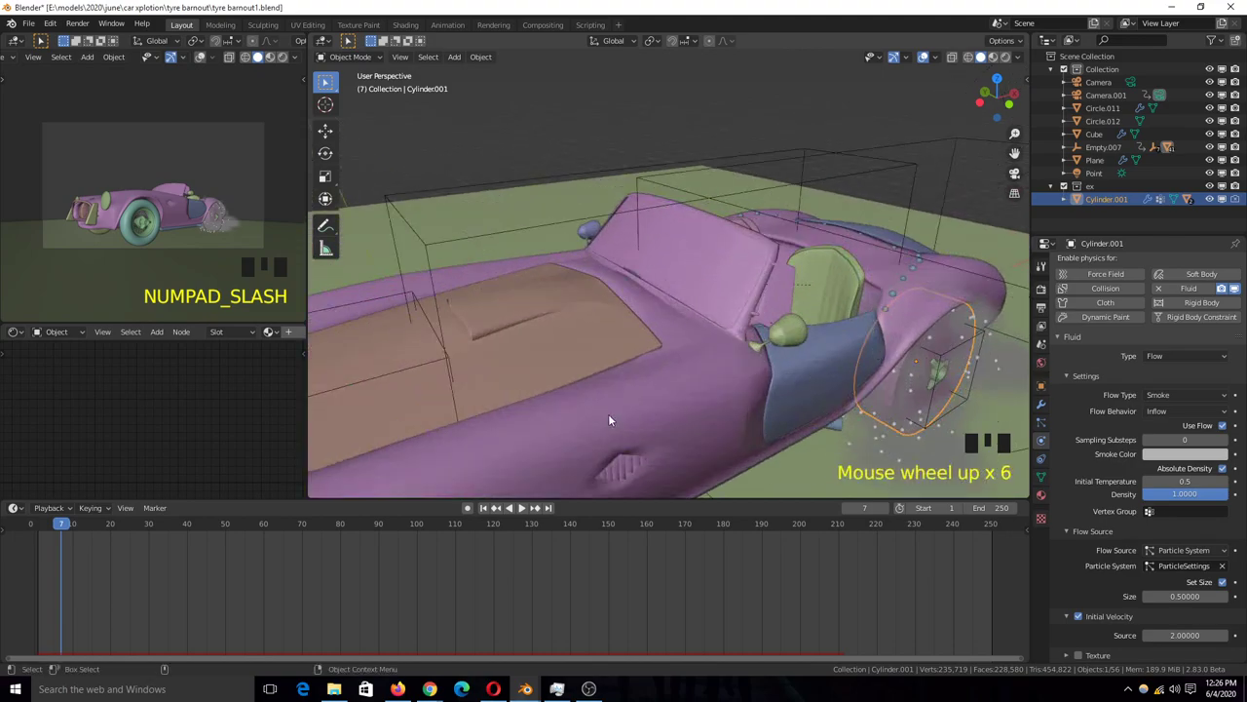
middle_click_drag(608, 413, 525, 302)
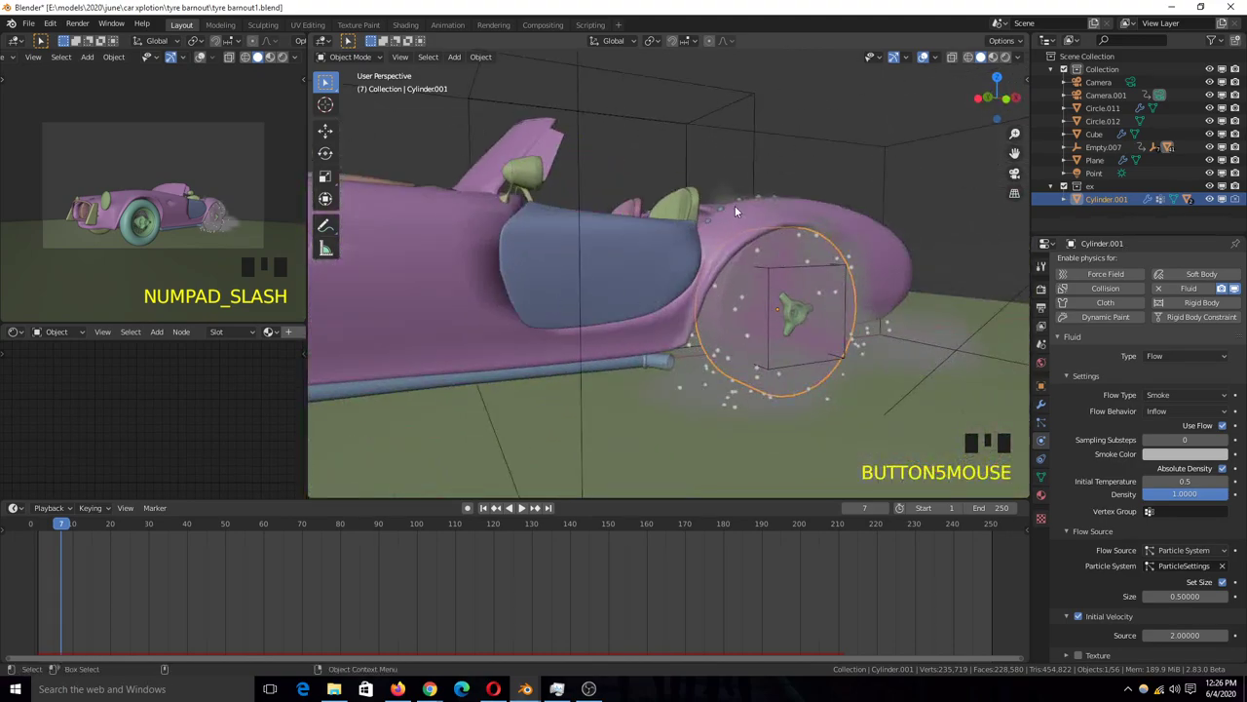
Step: Select the car body Carosserie and examine its fluid effector settings, including the effector type and surface thickness
key("grave")
key("grave")
left_click(830, 261)
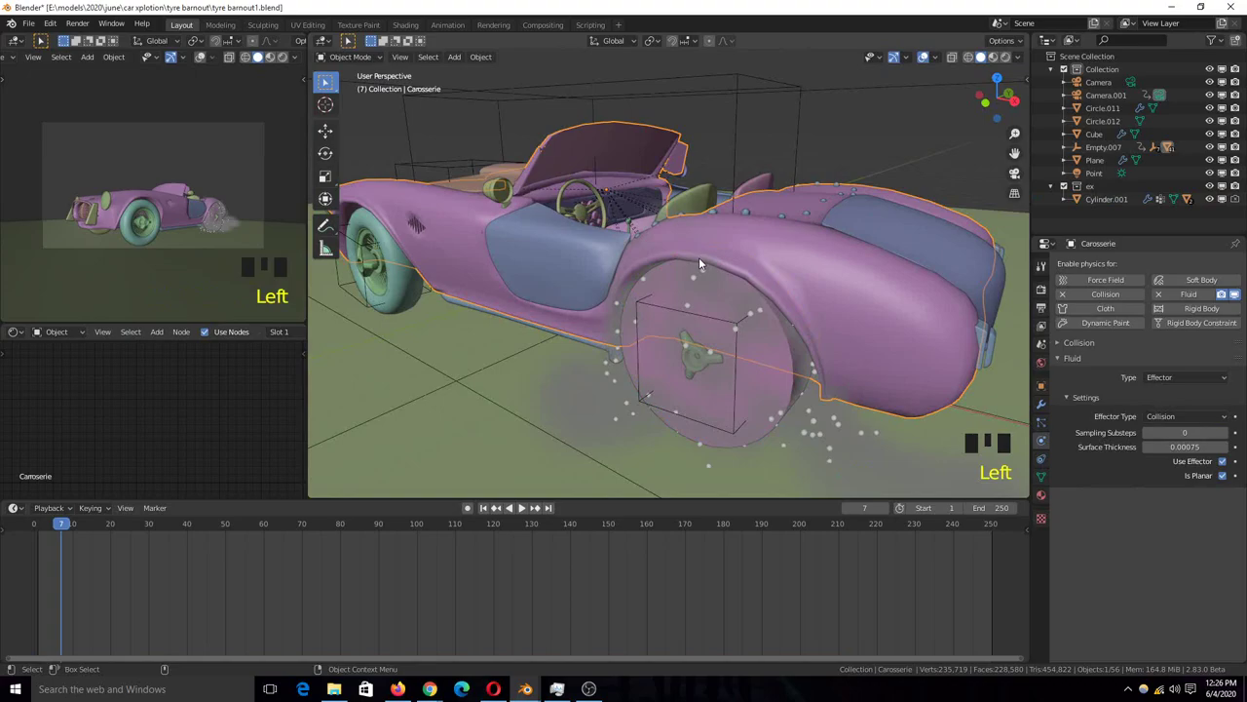
key("grave")
key("grave")
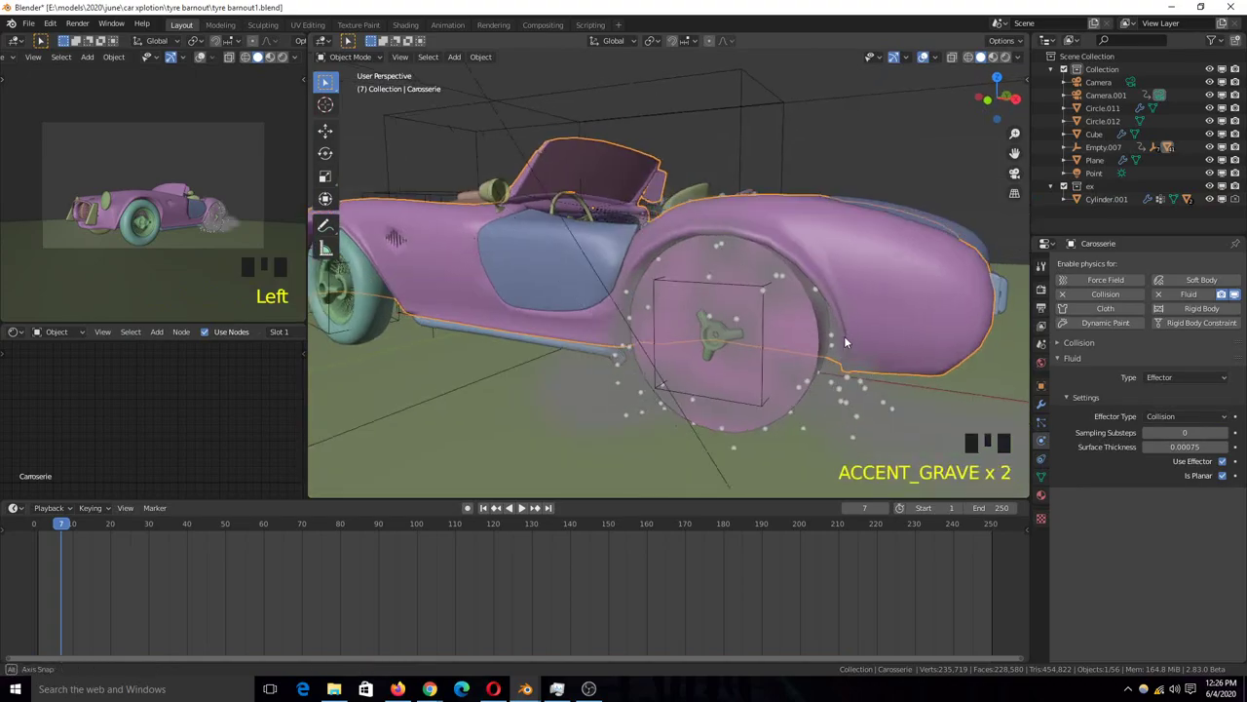
key("grave")
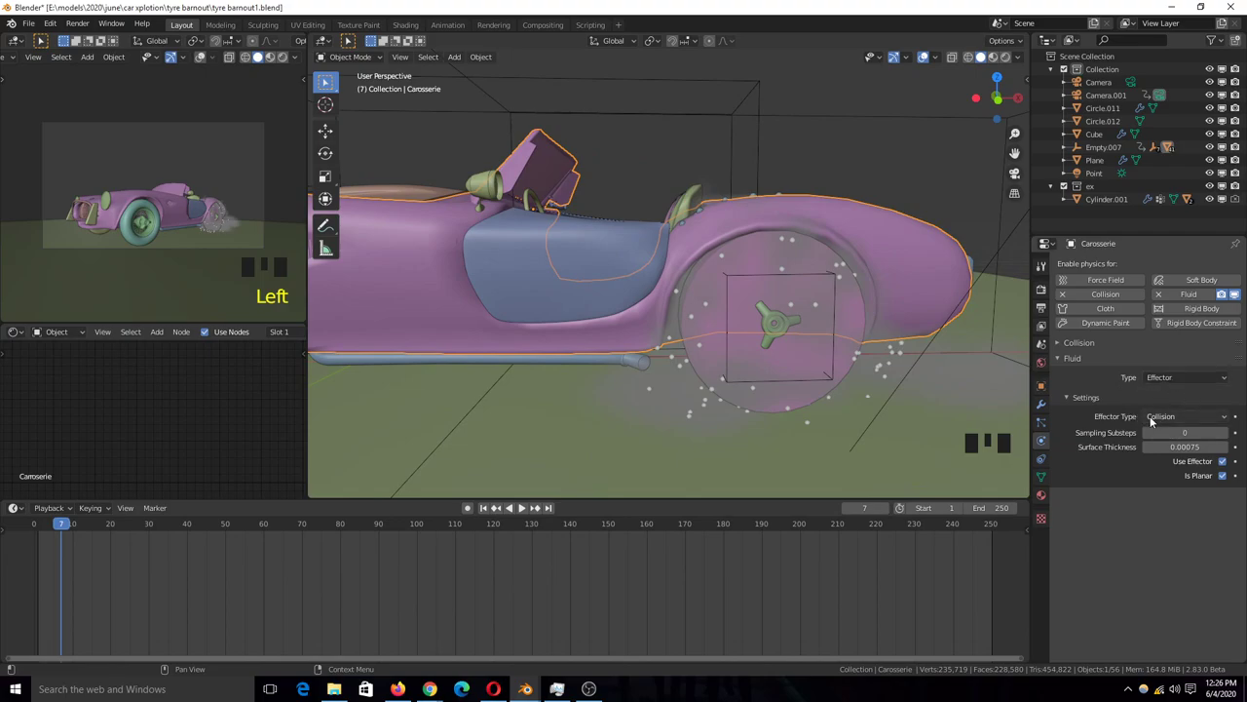
key("grave")
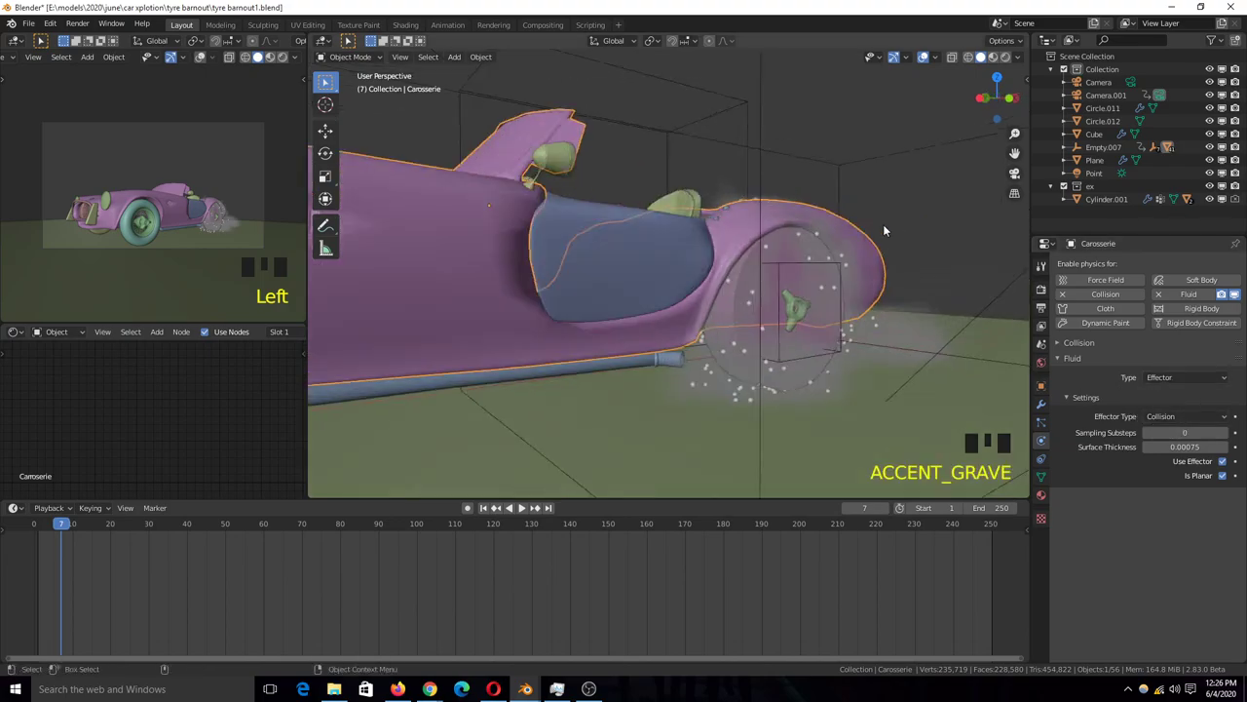
key("grave")
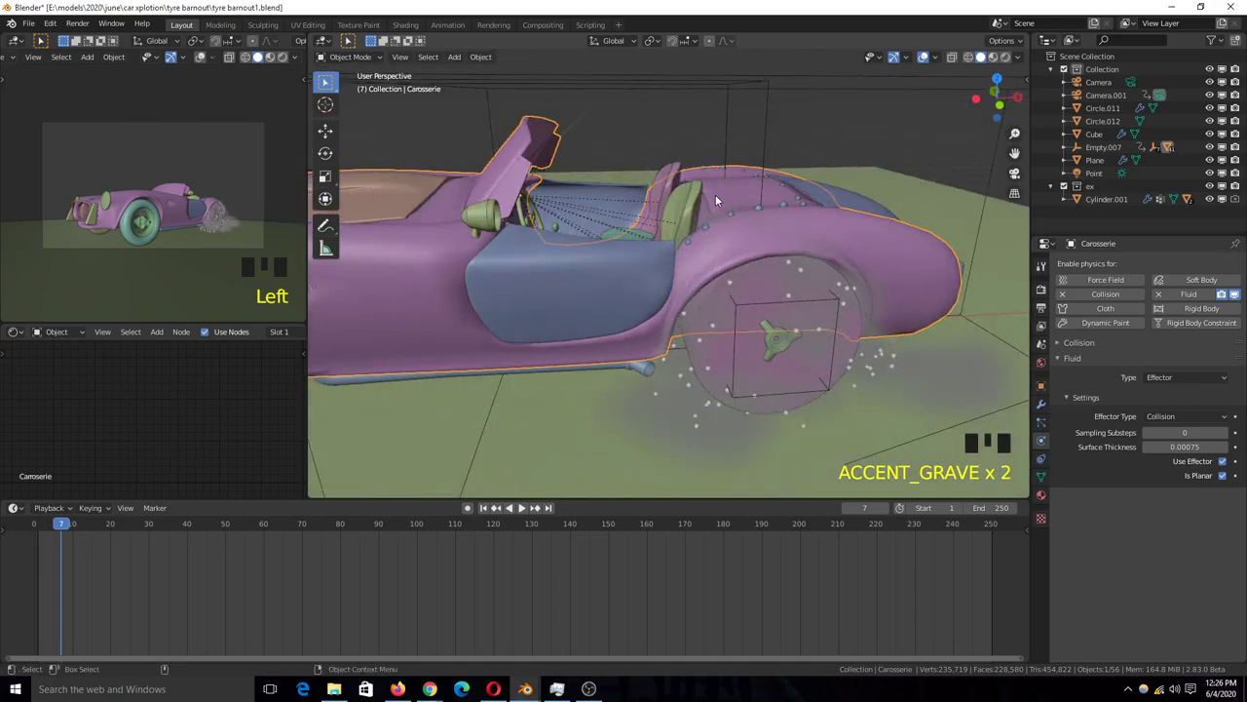
Step: Examine the rear of the car body and its wheel arch around the smoke-emitting cylinder
key("grave")
key("grave")
key("grave")
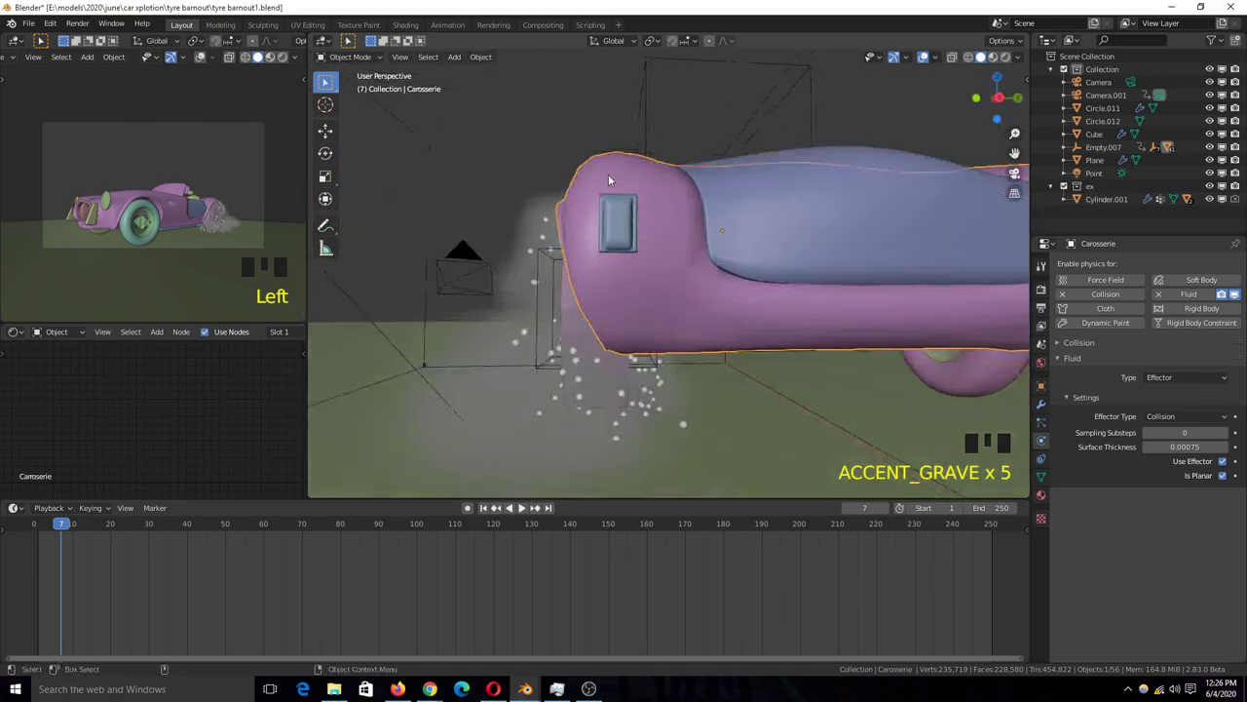
key("grave")
key("grave")
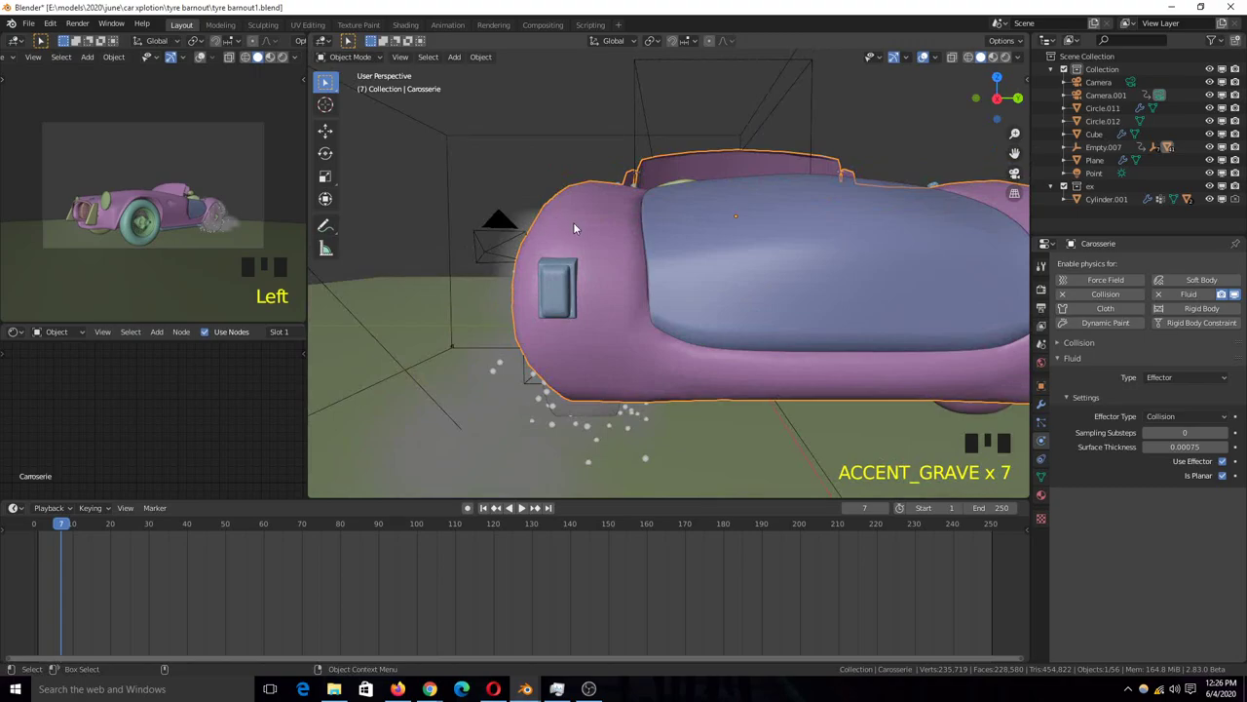
key("grave")
scroll(565, 200, "down", 4)
key("grave")
scroll(750, 238, "up", 2)
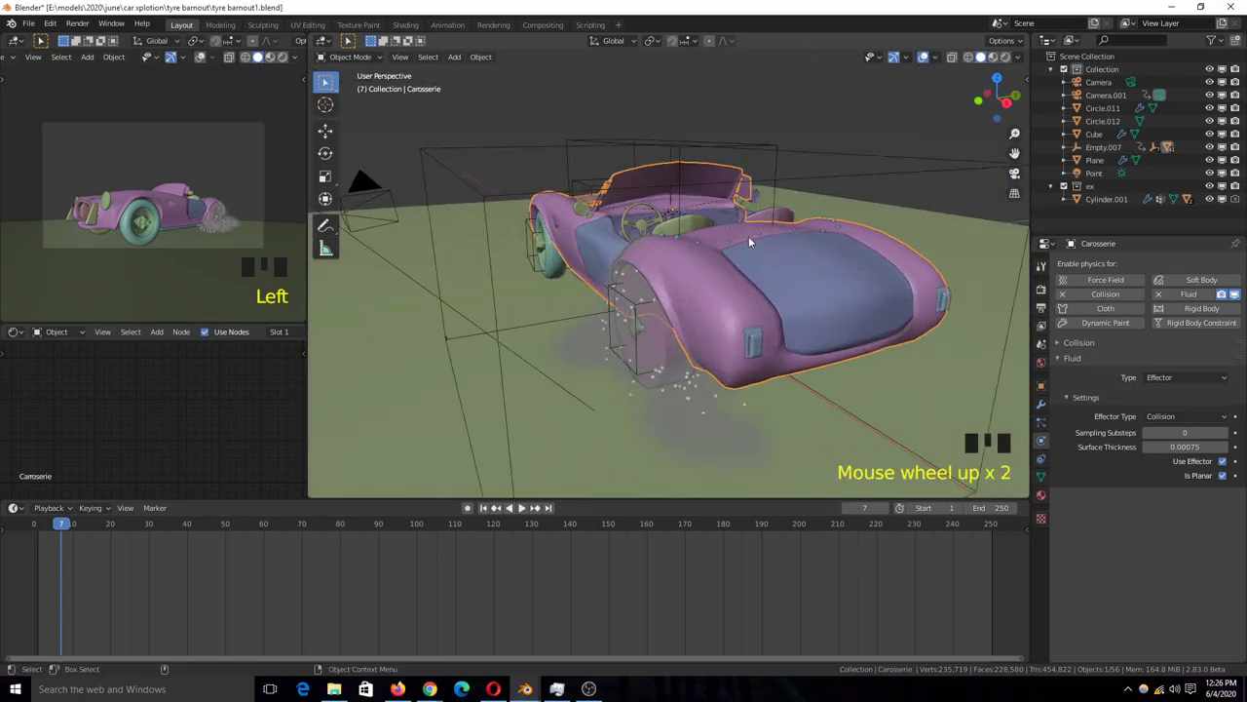
scroll(791, 234, "up", 2)
key("grave")
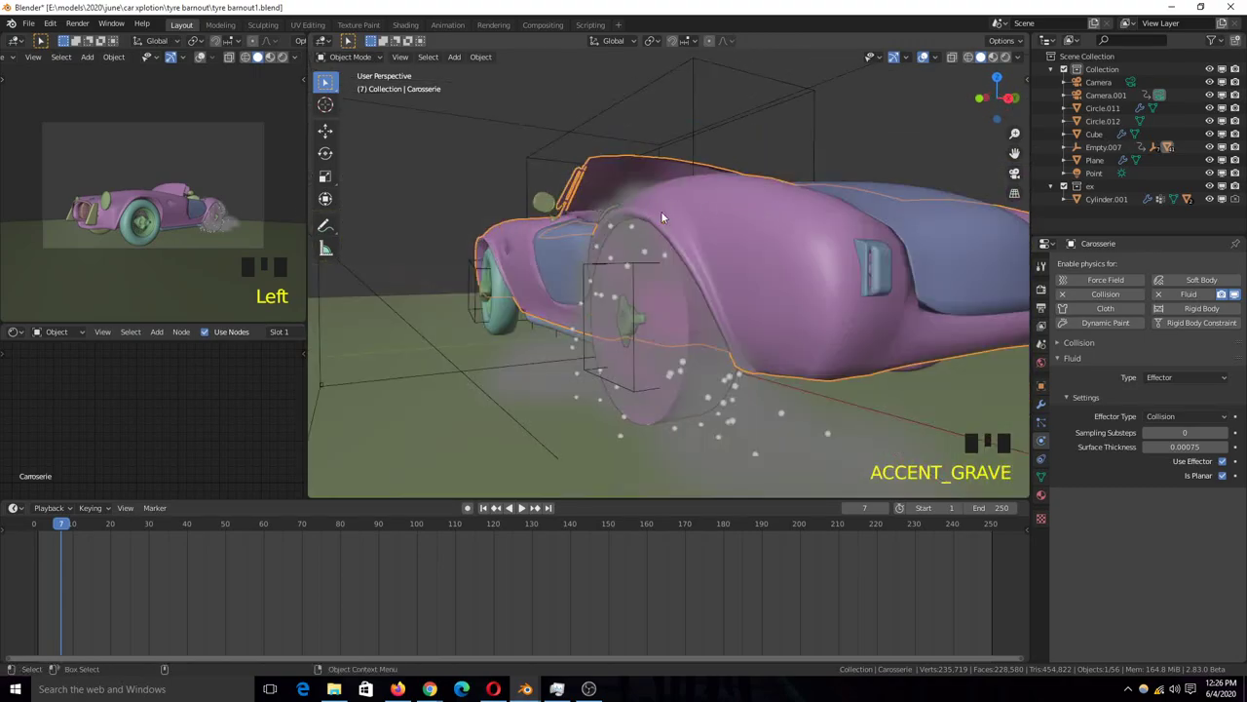
Step: Examine the rear fender from several angles and select the smoke-emitting Cylinder.001 inside its wheel arch
key("grave")
middle_click_drag(670, 214, 758, 231)
key("grave")
key("grave")
key("grave")
key("grave")
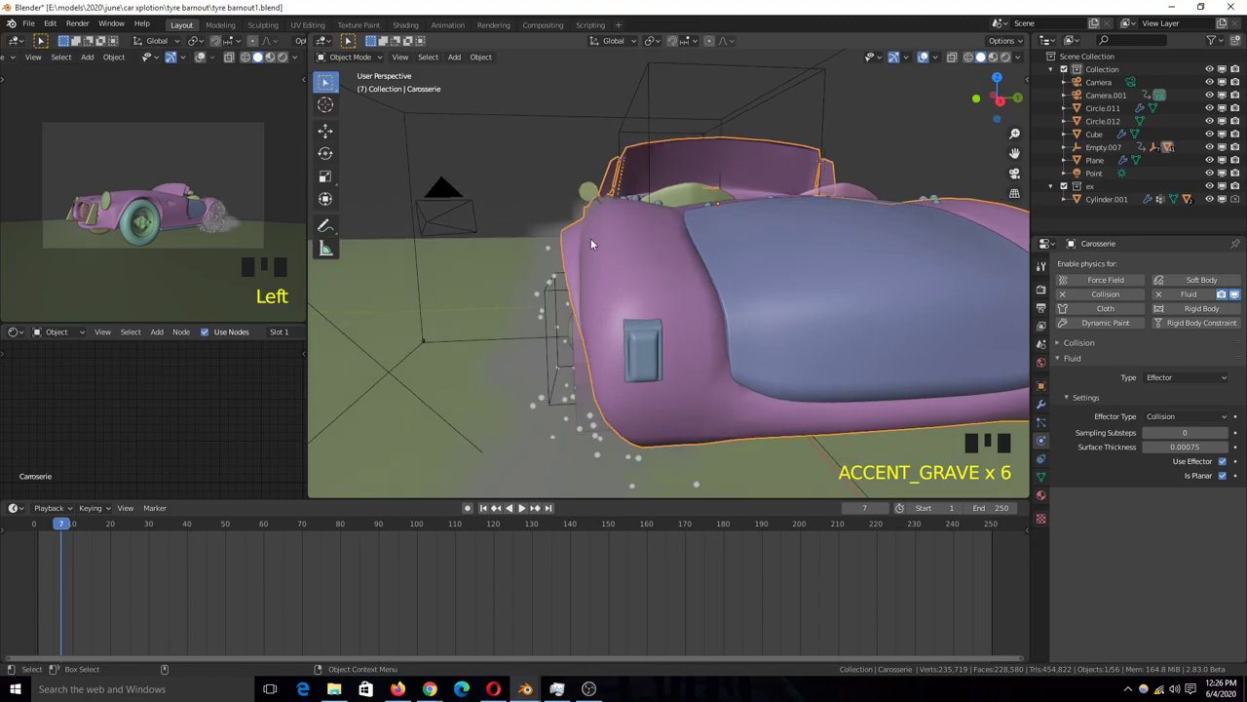
left_click(625, 252)
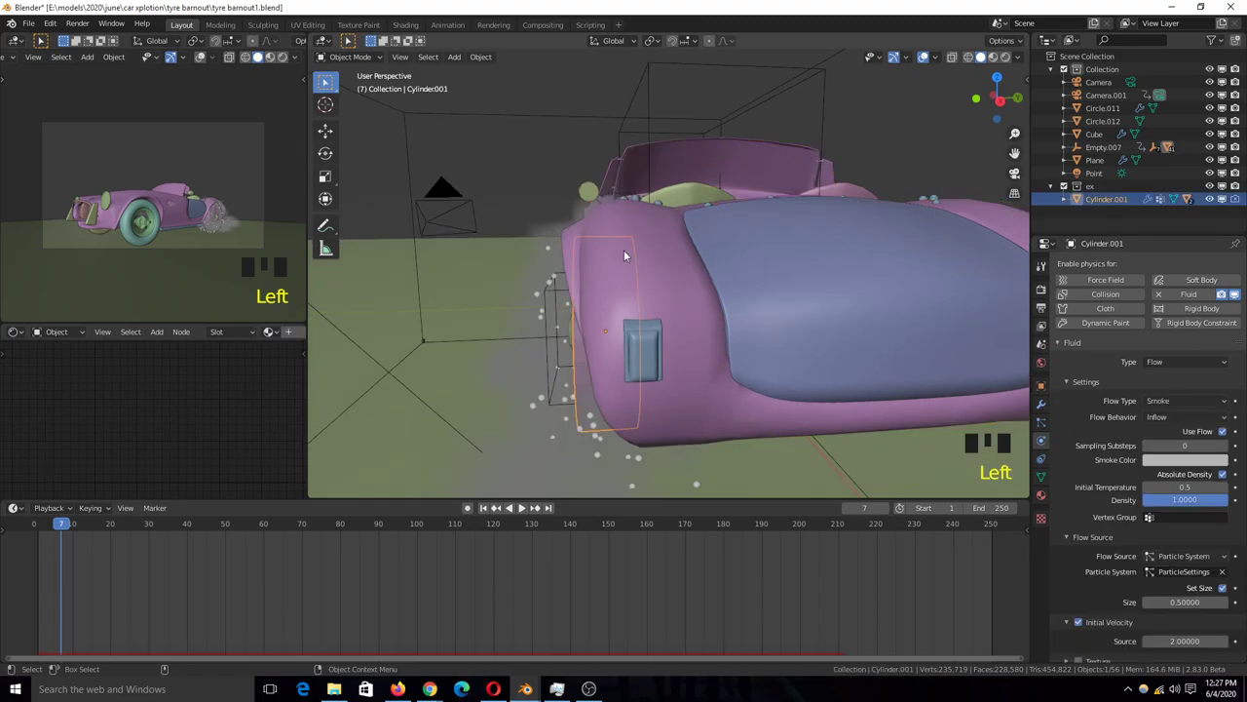
key("grave")
middle_click_drag(624, 249, 782, 252)
Step: Select the car body Carosserie, save the file and inspect the rear wheel arch up close
left_click(688, 245)
key("ctrl+s")
key("grave")
key("grave")
key("grave")
key("grave")
key("grave")
middle_click_drag(682, 200, 609, 246)
scroll(609, 245, "up", 2)
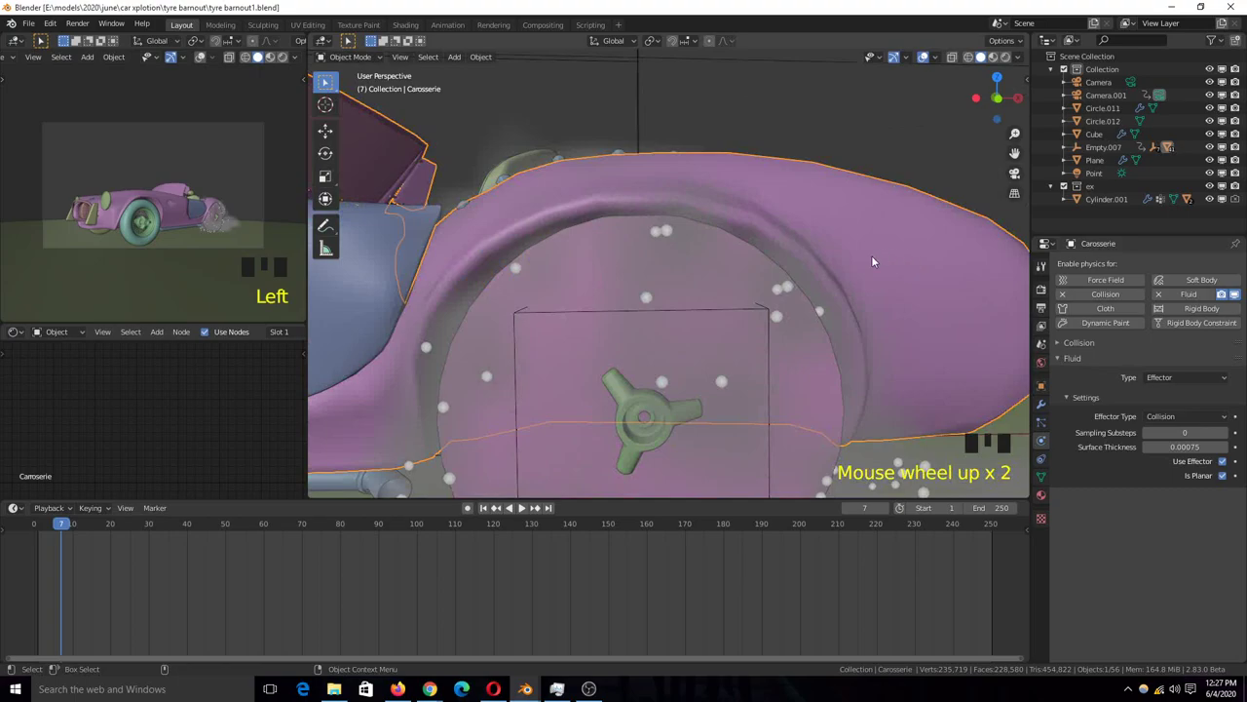
Step: Examine the car body's rear fender, collapsing and re-expanding its Fluid effector settings
key("grave")
middle_click_drag(885, 265, 673, 269)
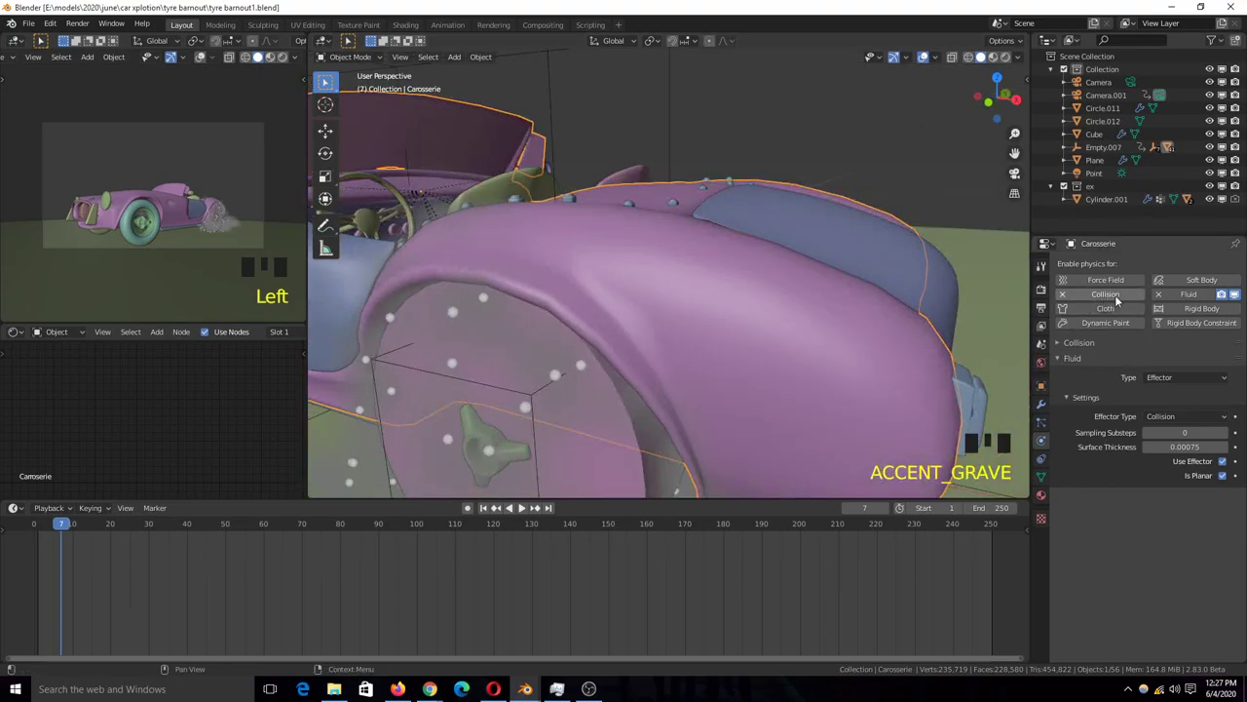
left_click(1075, 358)
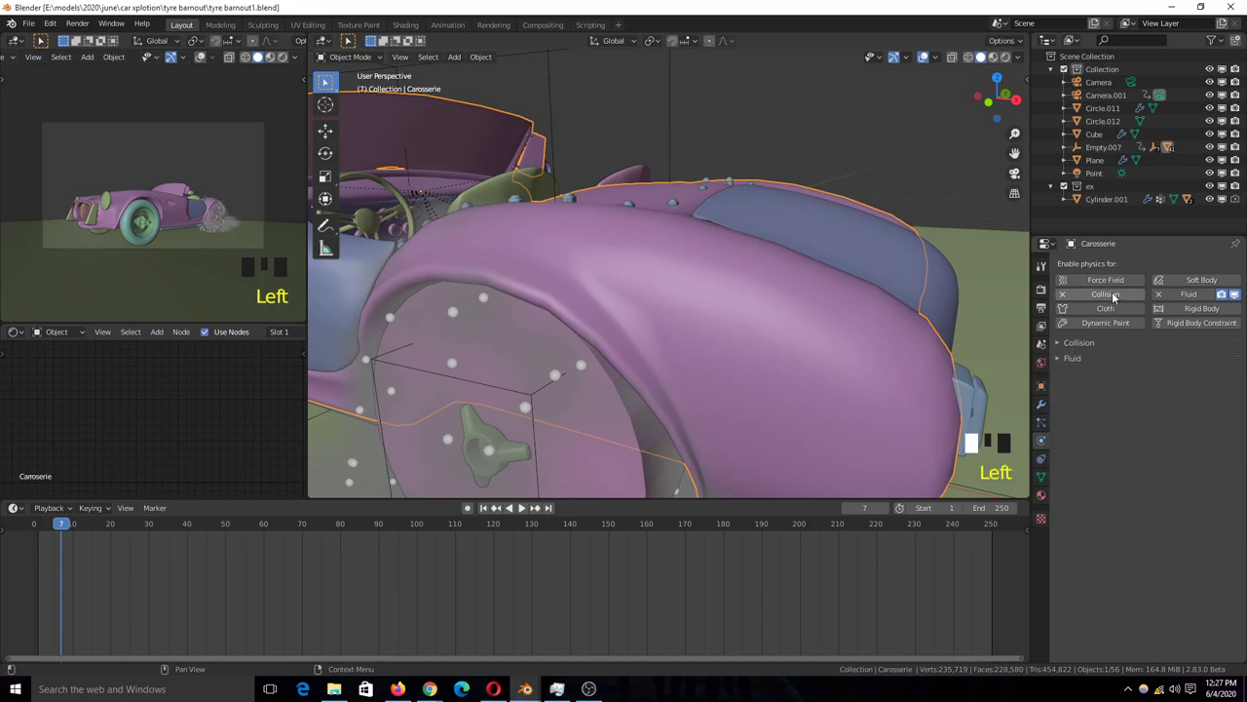
left_click(1080, 358)
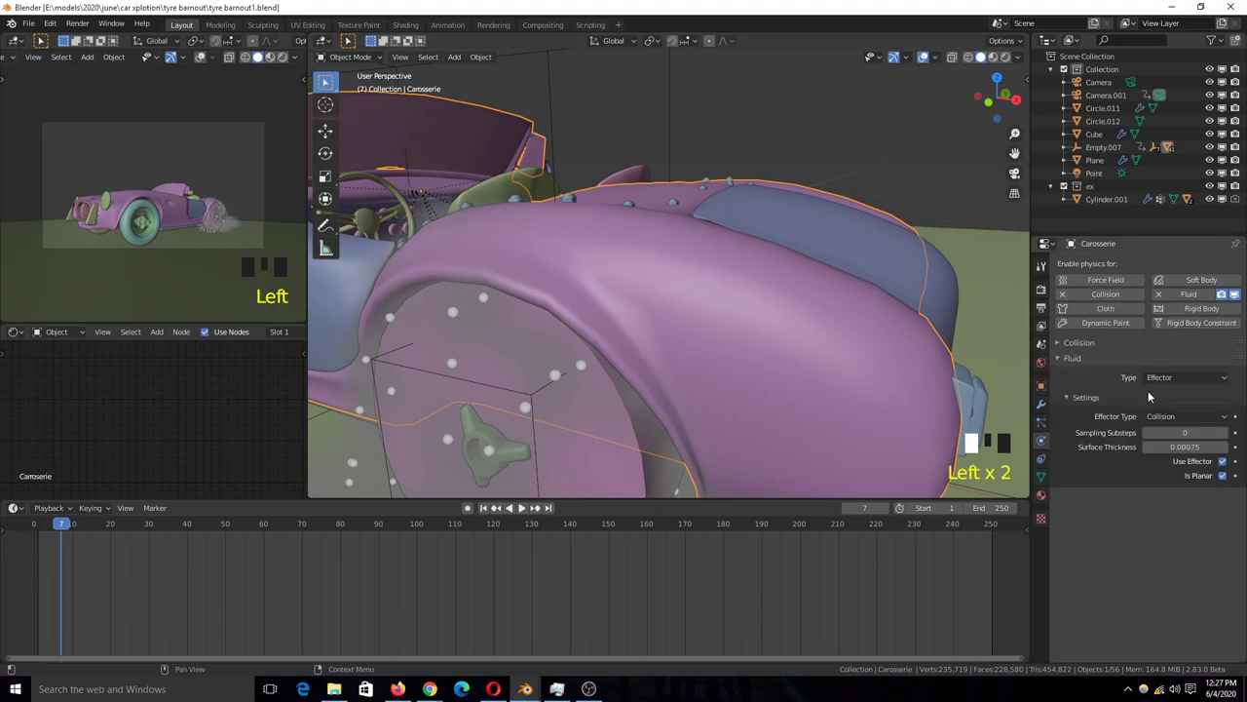
scroll(567, 282, "down", 6)
Step: Examine the car body's rear fender from above and behind, changing the viewport shading and returning to solid
key("grave")
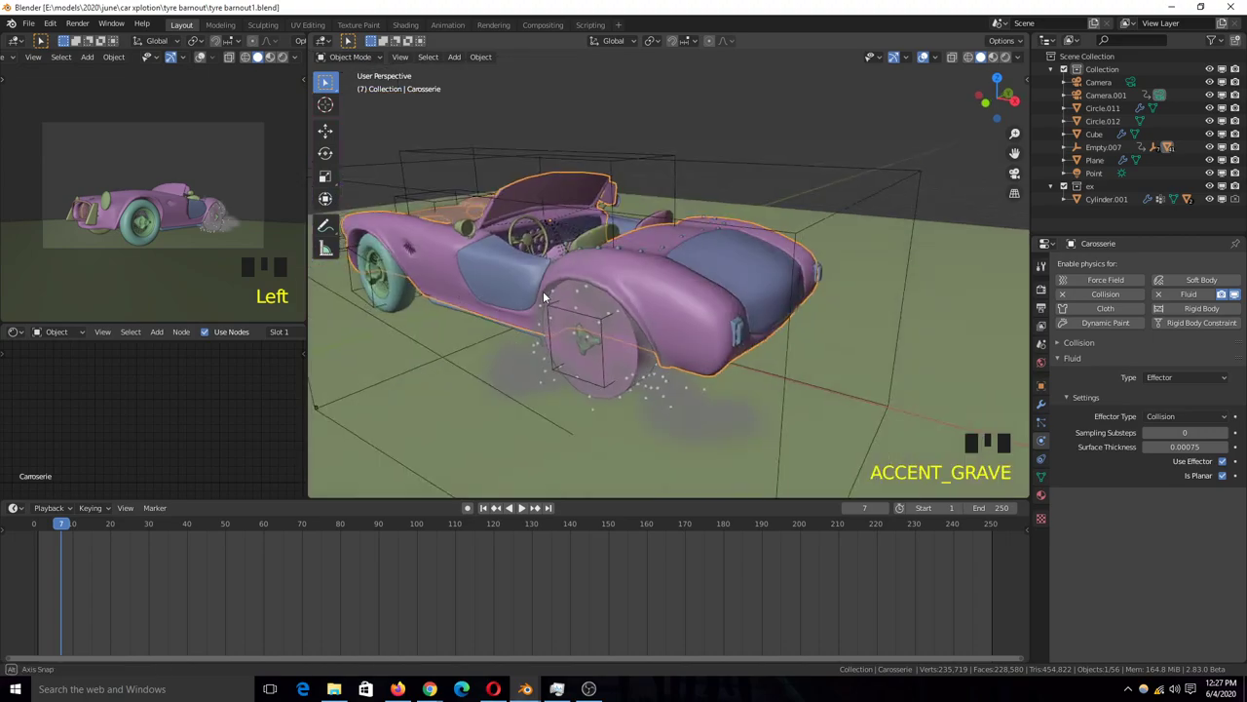
scroll(635, 300, "up", 2)
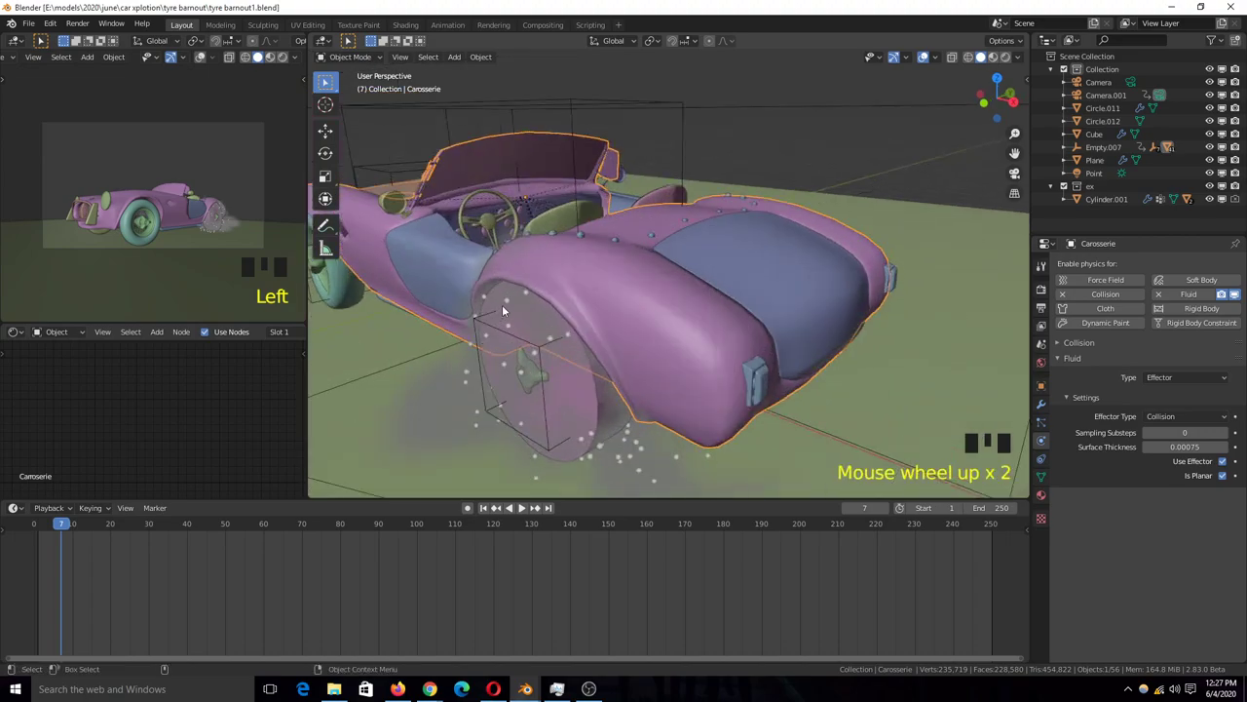
scroll(585, 293, "up", 3)
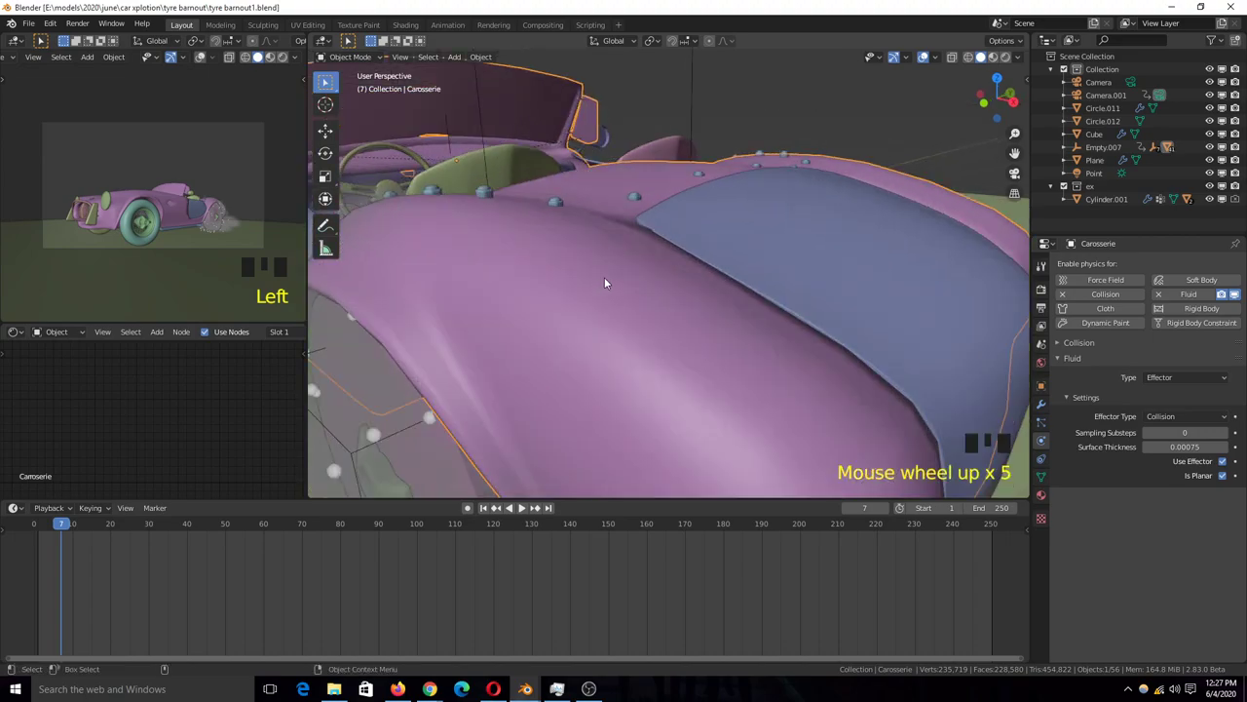
key("grave")
key("grave")
scroll(653, 254, "up", 1)
mouse_move(663, 256)
middle_mouse_down()
mouse_move(618, 209)
mouse_move(793, 210)
middle_mouse_up()
key("z")
left_click(537, 219)
mouse_move(634, 253)
middle_mouse_down()
mouse_move(727, 290)
mouse_move(714, 225)
mouse_move(668, 214)
middle_mouse_up()
key("z")
left_click(785, 283)
Step: Inspect the inside of the body shell around the rear wheel arch, including the fender's outer side
scroll(631, 204, "up", 4)
key("grave")
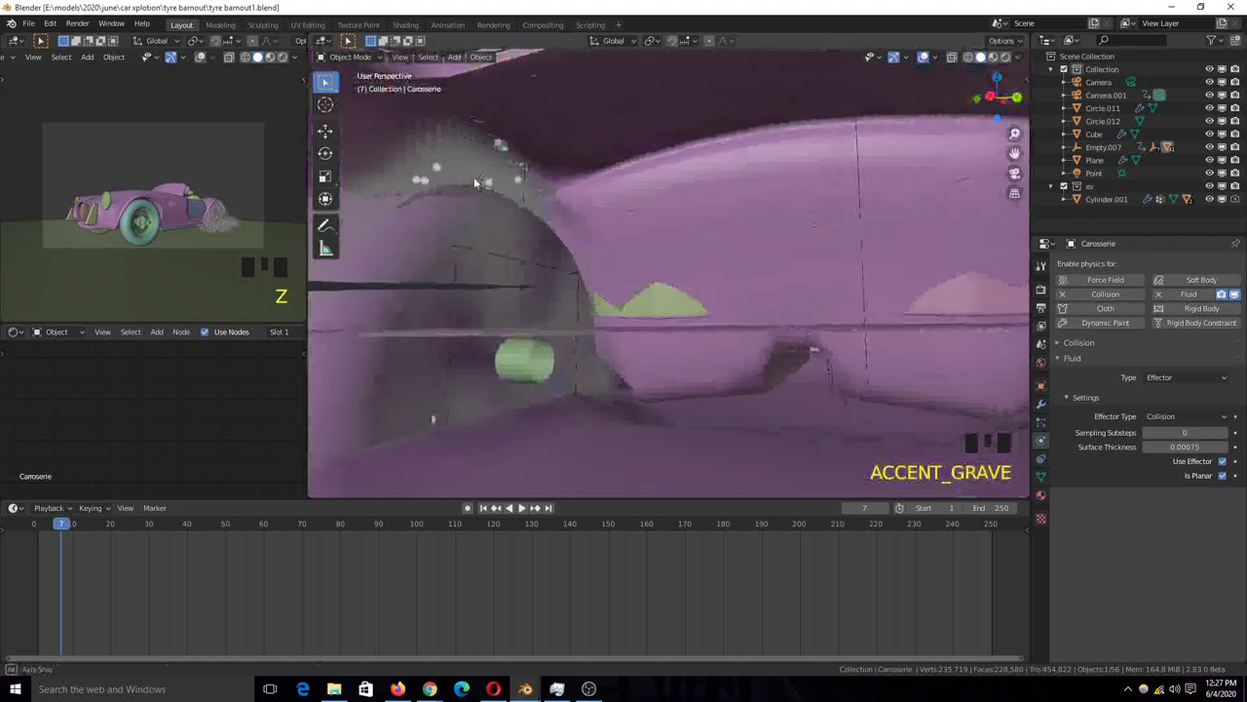
scroll(472, 179, "up", 1)
key("grave")
scroll(521, 166, "down", 4)
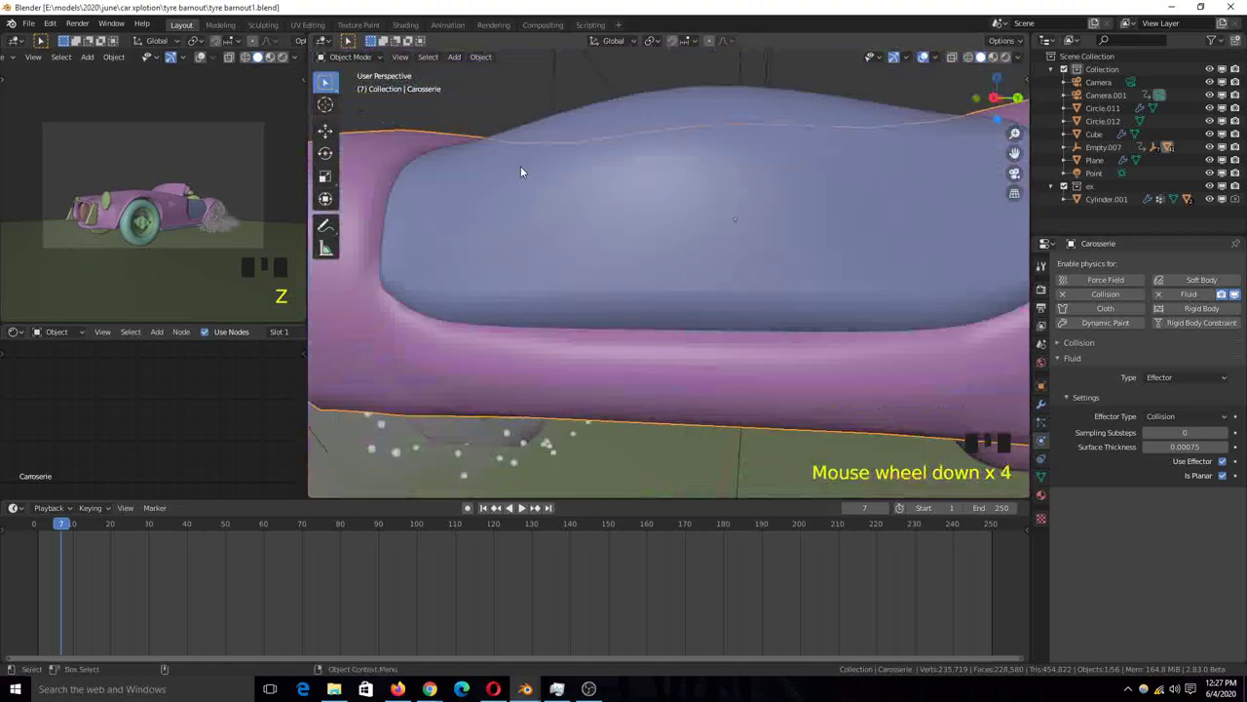
key("grave")
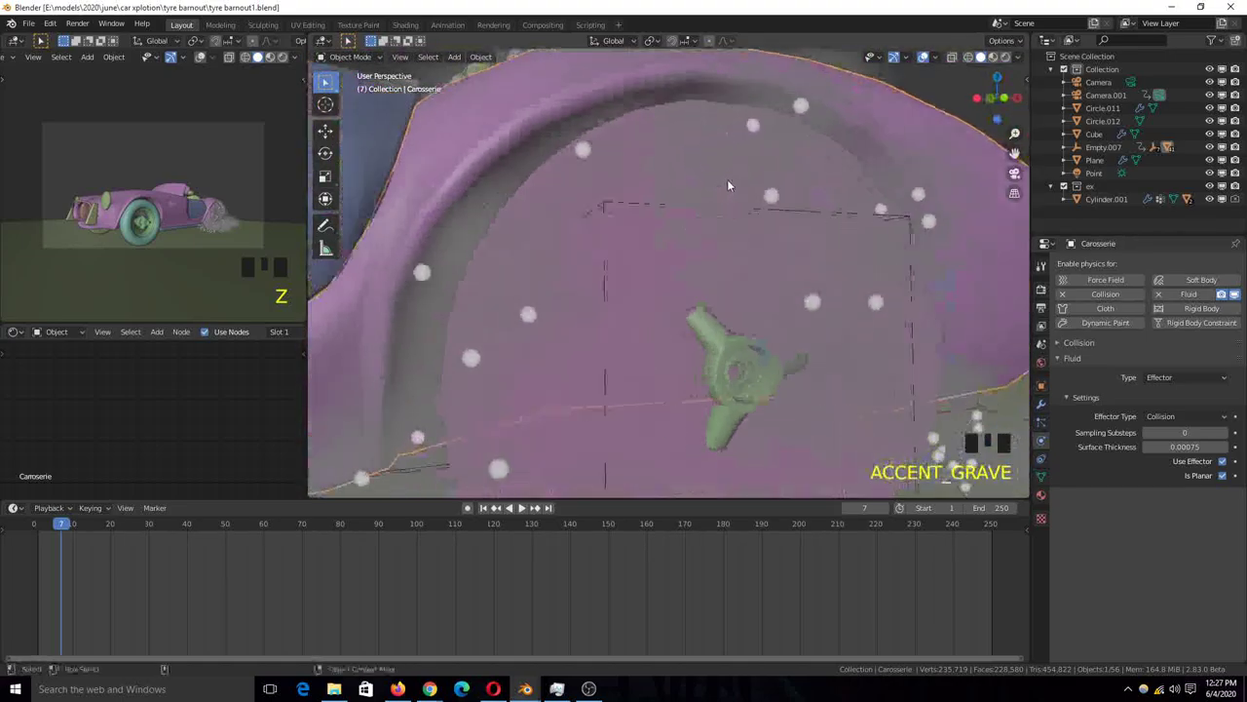
scroll(760, 199, "down", 1)
key("grave")
key("grave")
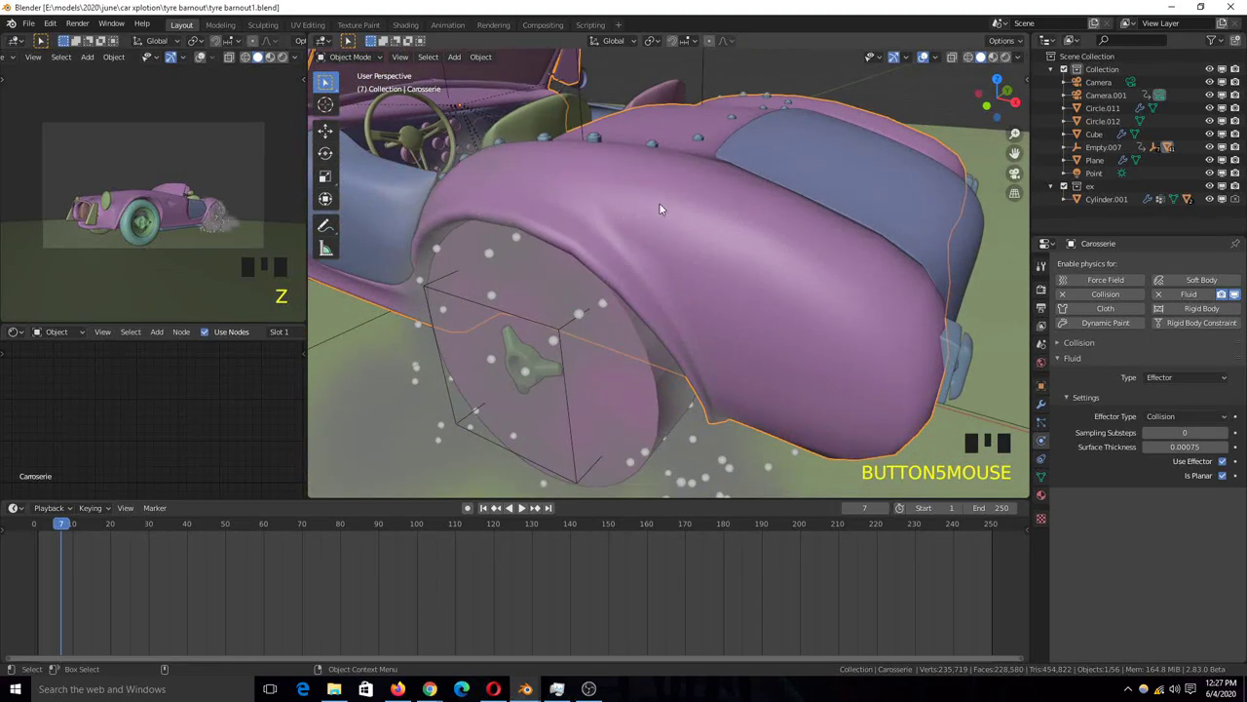
Step: Select the ground Plane and examine the particles between the rear wheel cylinder and the wheel arch
left_click(695, 238)
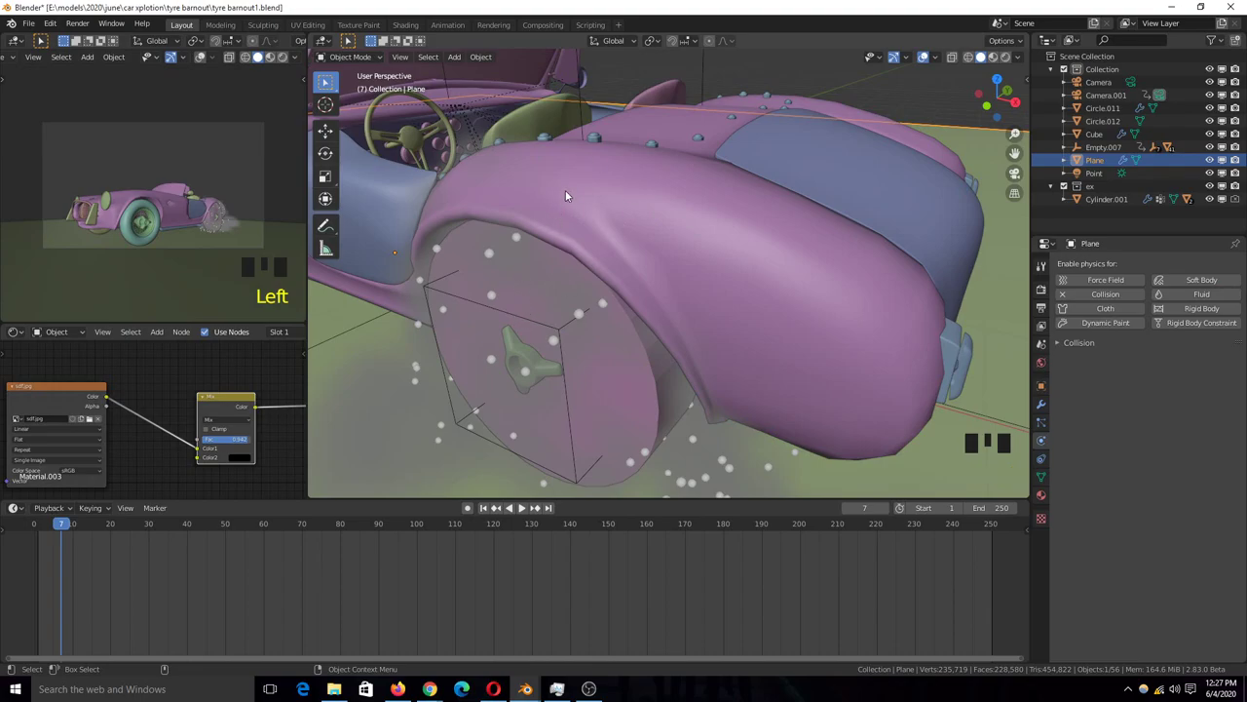
key("grave")
key("grave")
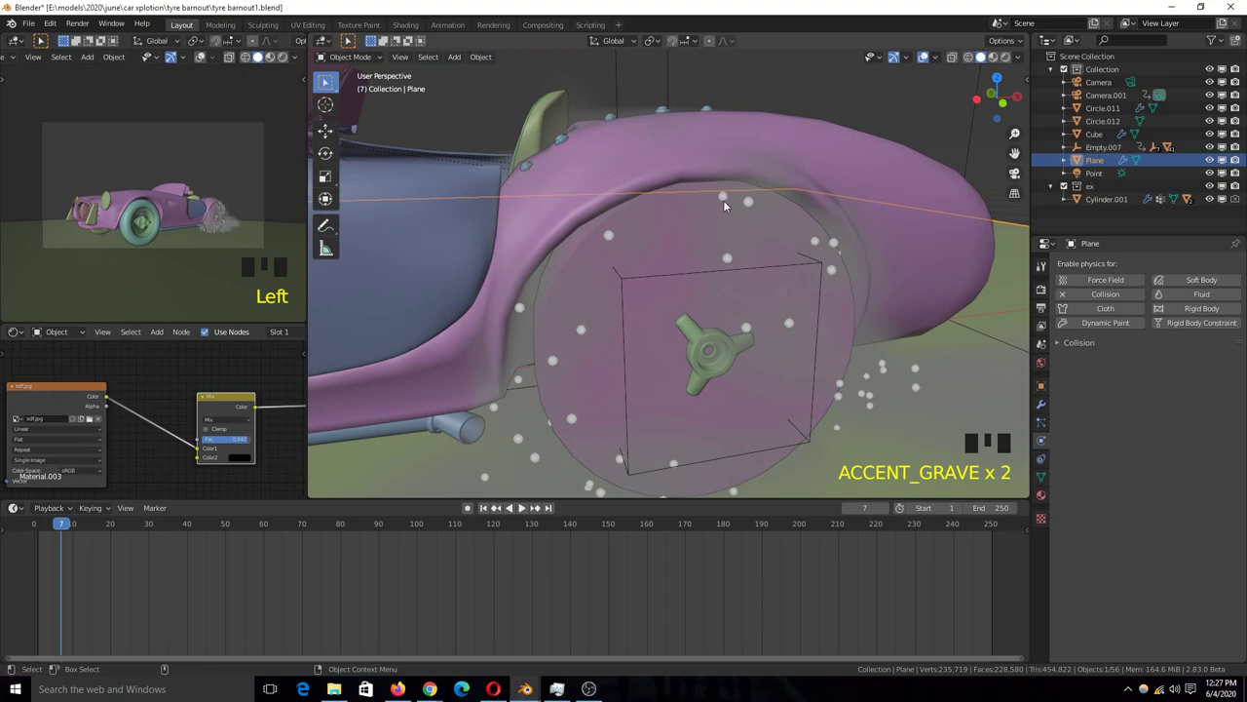
key("grave")
key("grave")
key("grave")
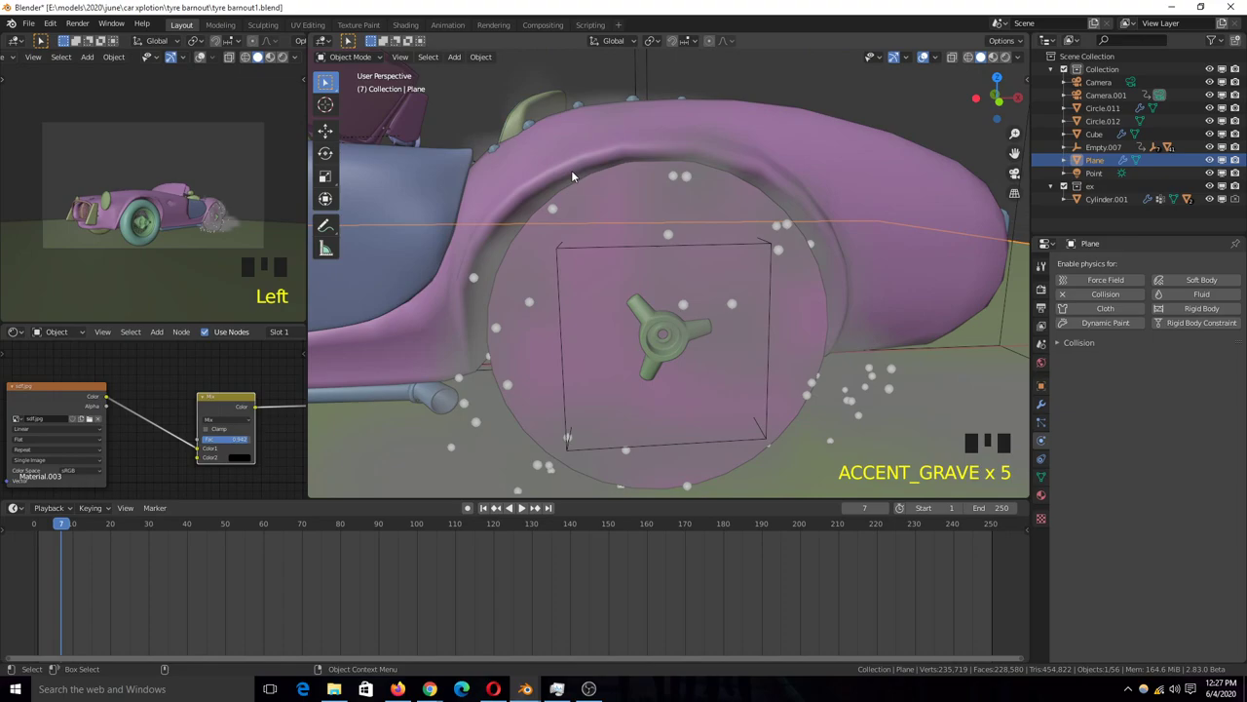
Step: Compare the physics of the boot lid Coffre and the body Carosserie, examining the body's effector type and Is Planar option
left_click(774, 159)
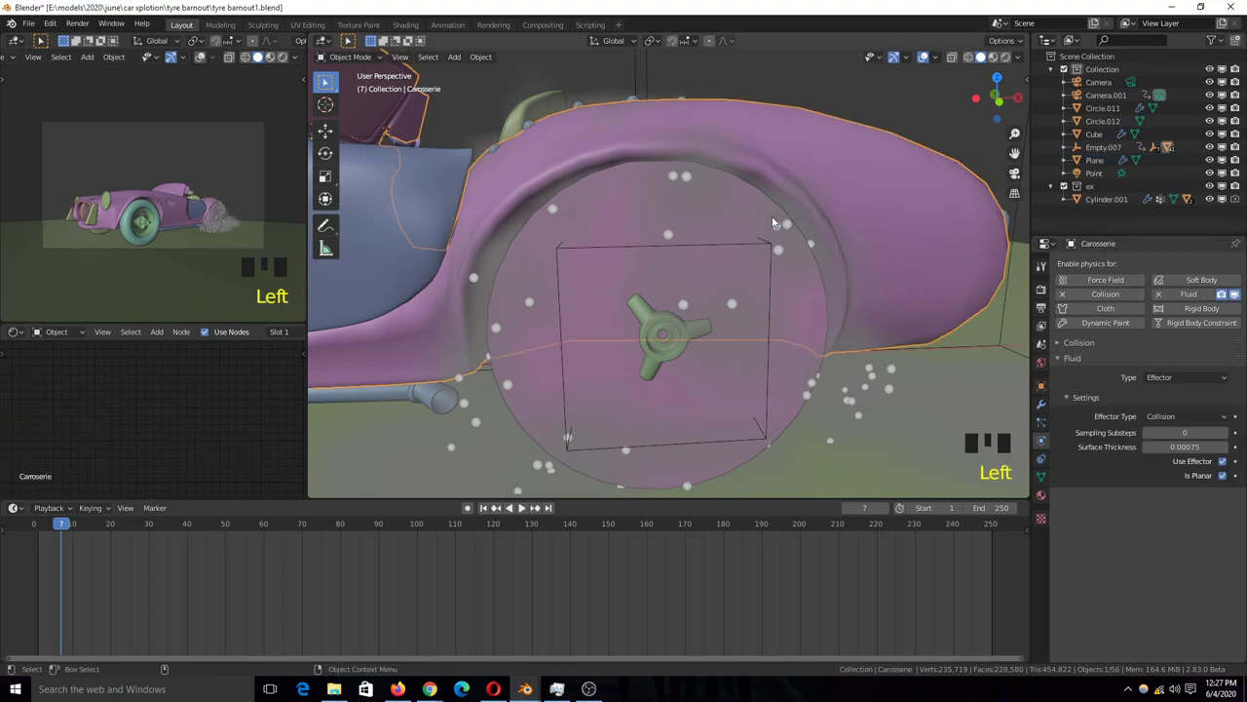
left_click(837, 190)
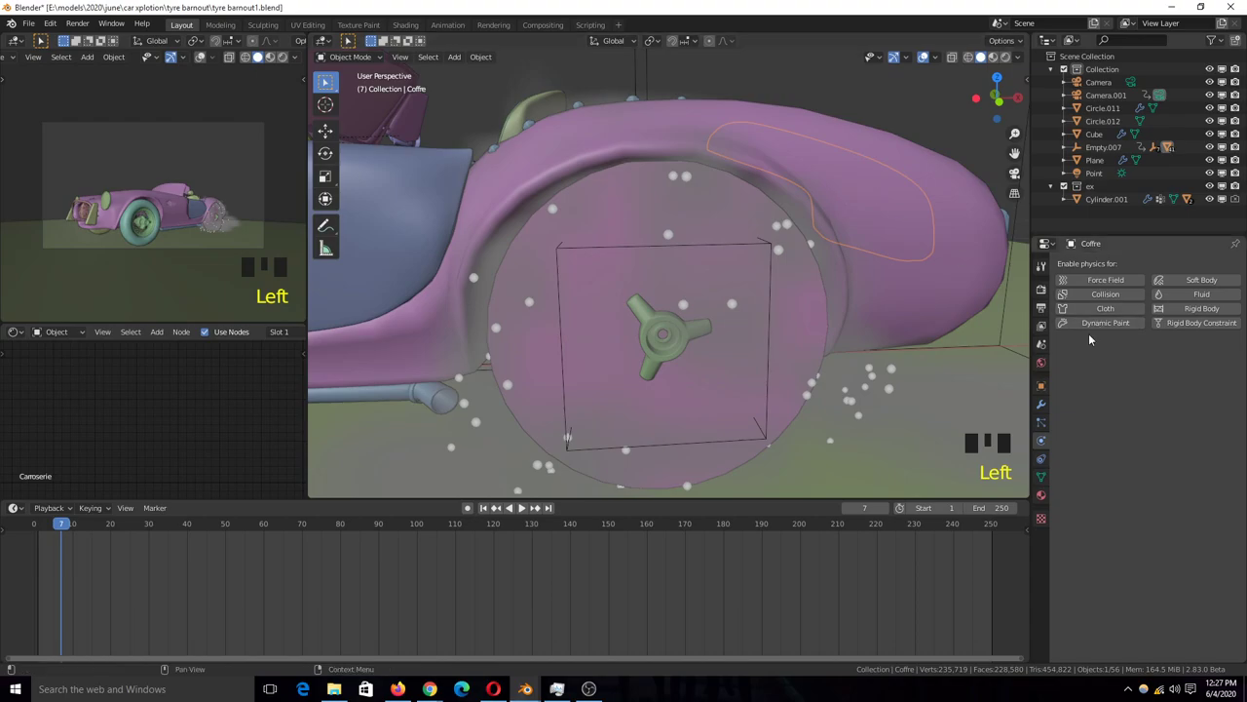
left_click(883, 180)
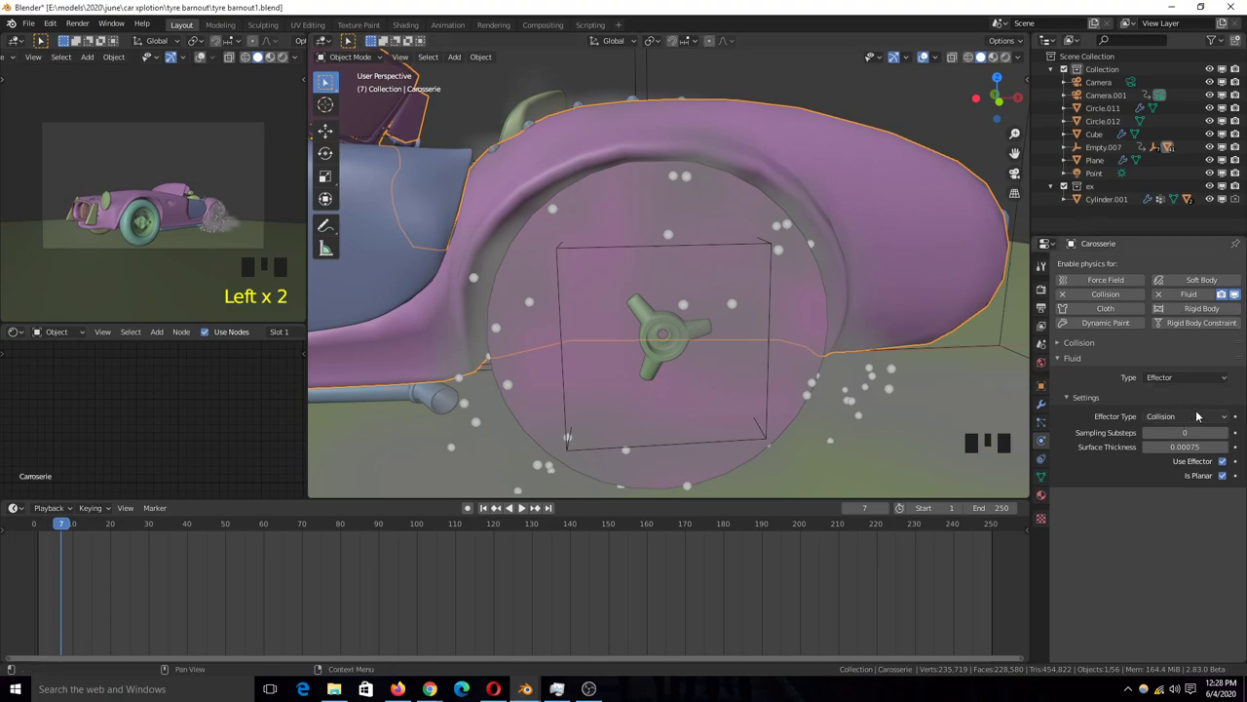
key("grave")
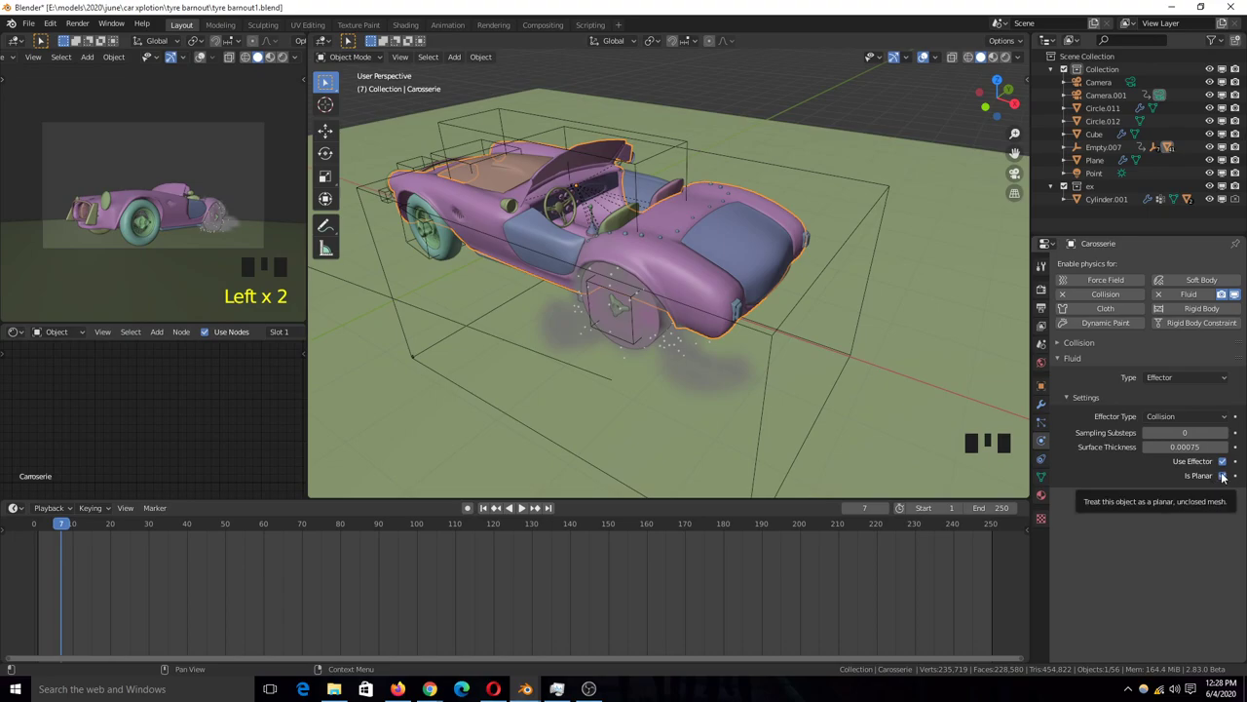
Step: Hide the boot lid Coffre to expose the interior of the car body's rear
scroll(623, 203, "up", 4)
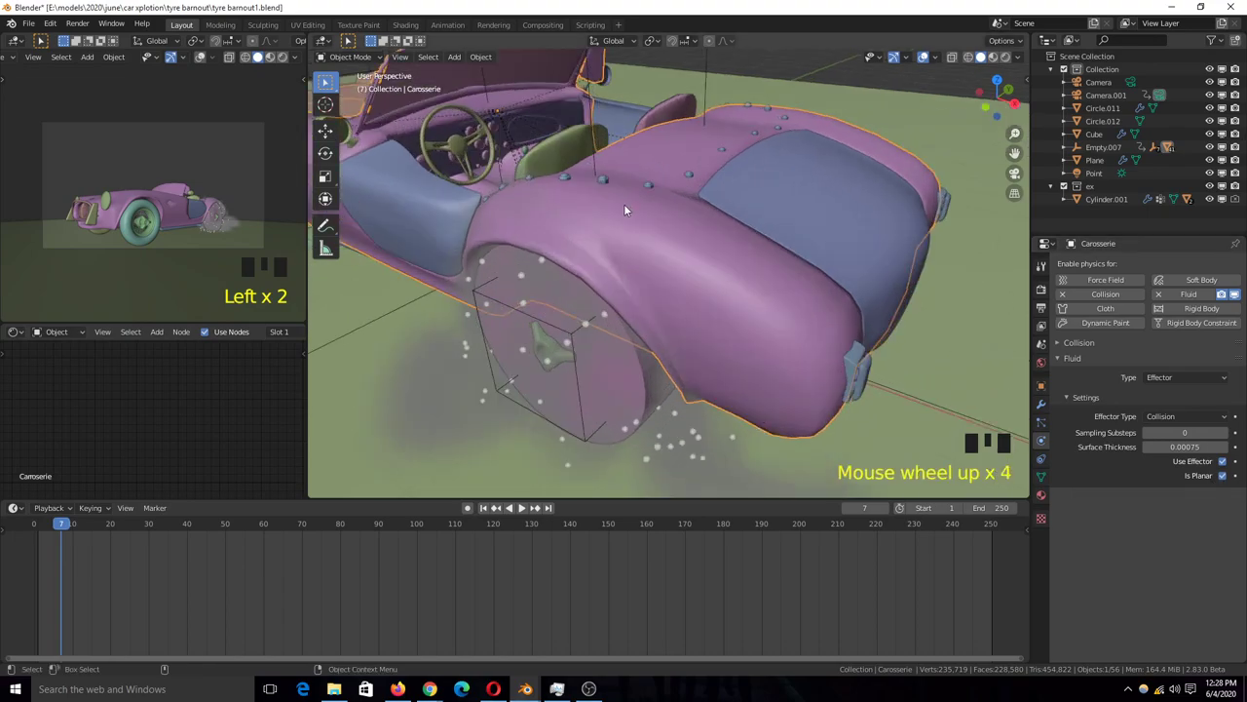
key("grave")
scroll(604, 170, "down", 1)
left_click(615, 215)
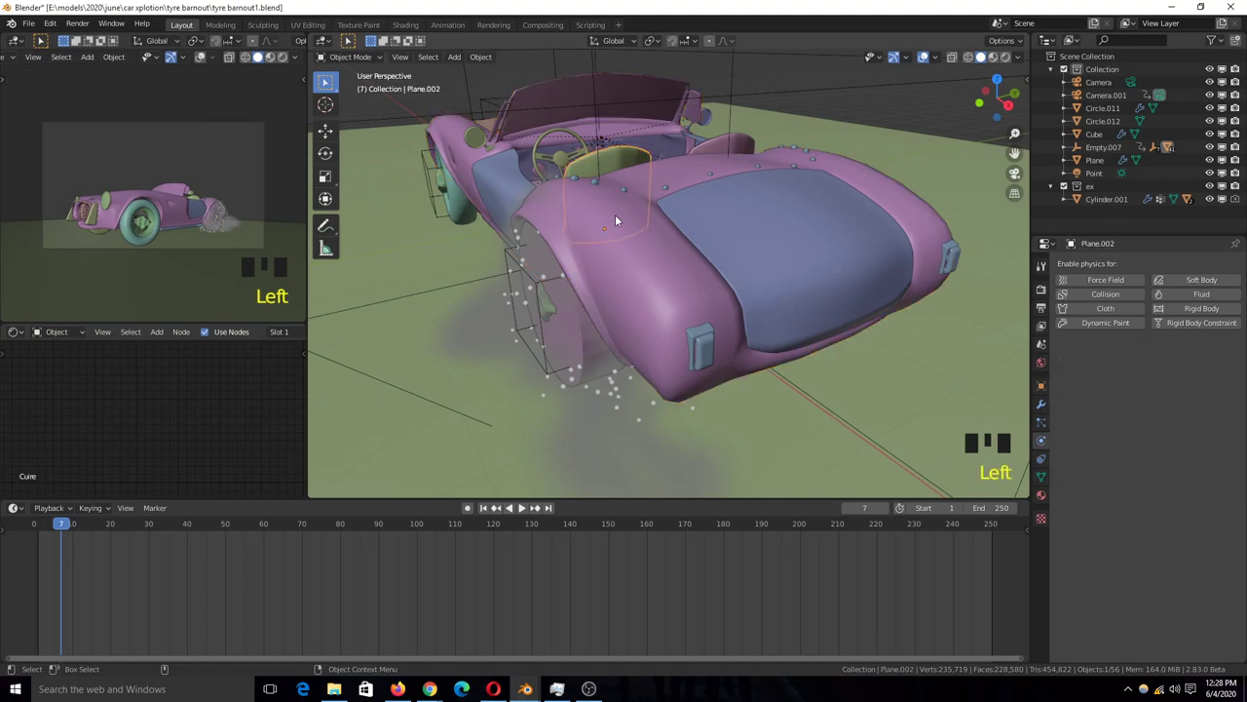
left_click(640, 226)
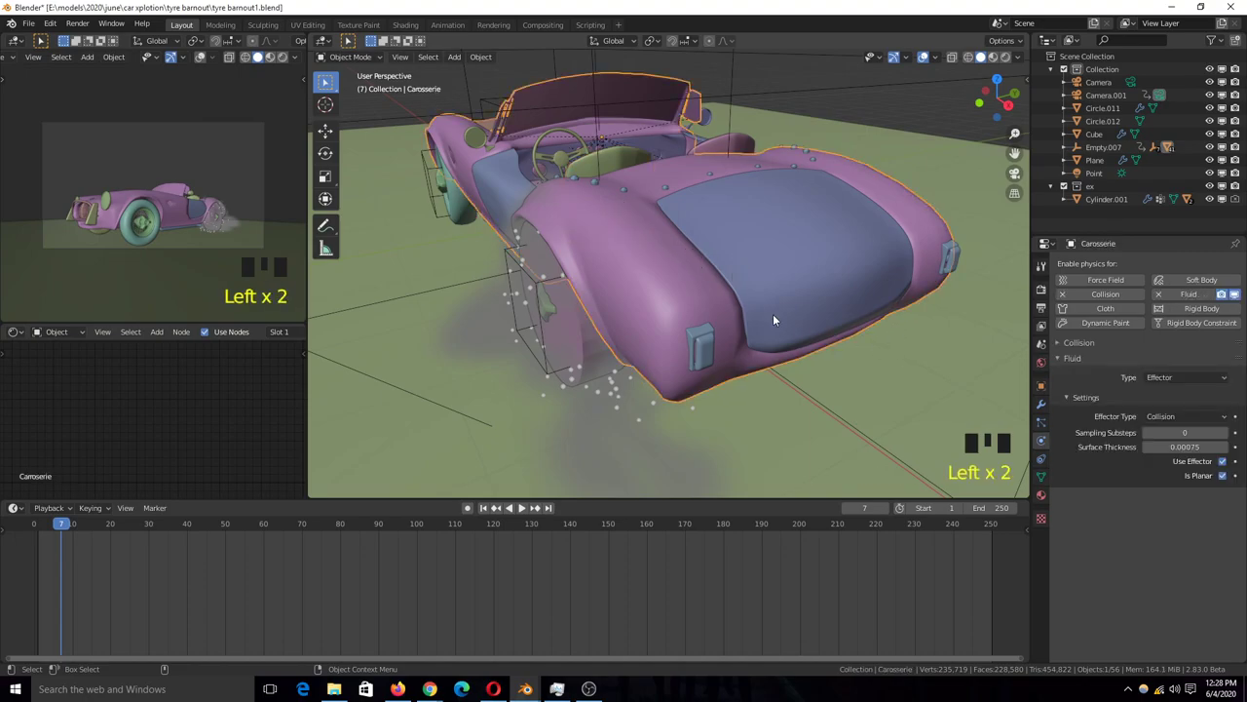
left_click(764, 263)
key("h")
key("grave")
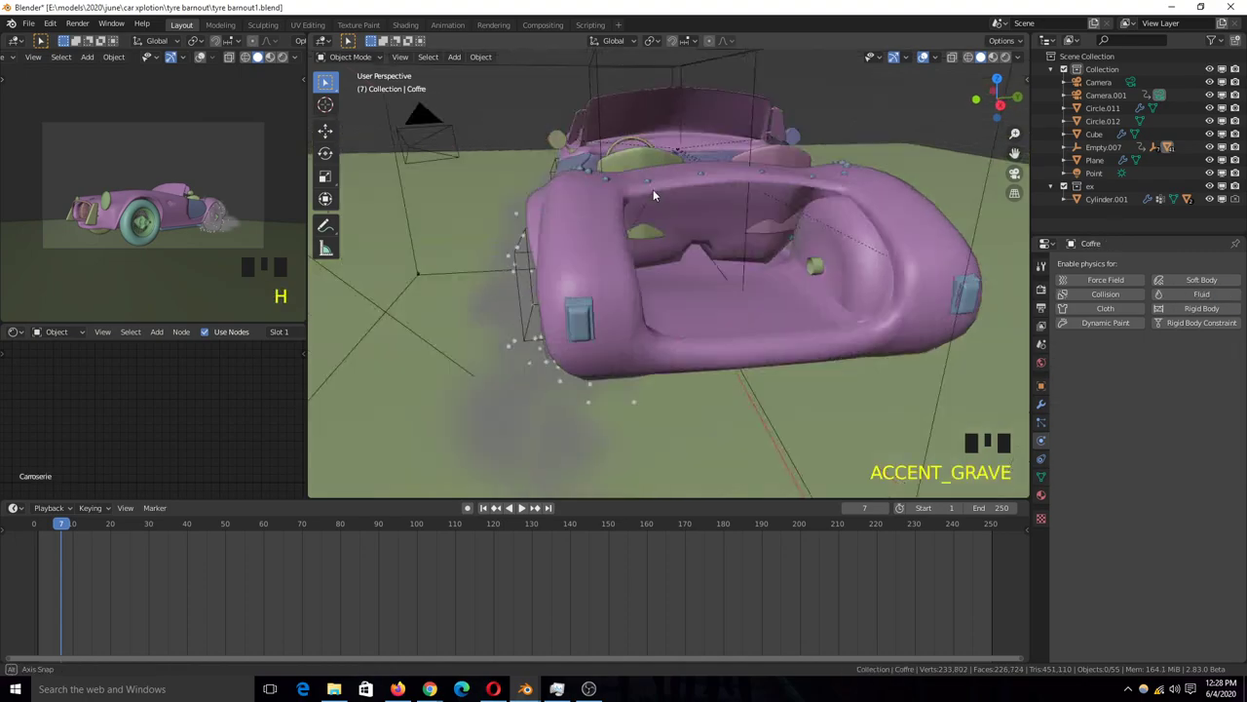
Step: Select the car body Carosserie and examine its inner and outer faces with the Face Orientation overlay, alongside the Is Planar option
left_click(647, 201)
left_click(682, 200)
left_click(809, 226)
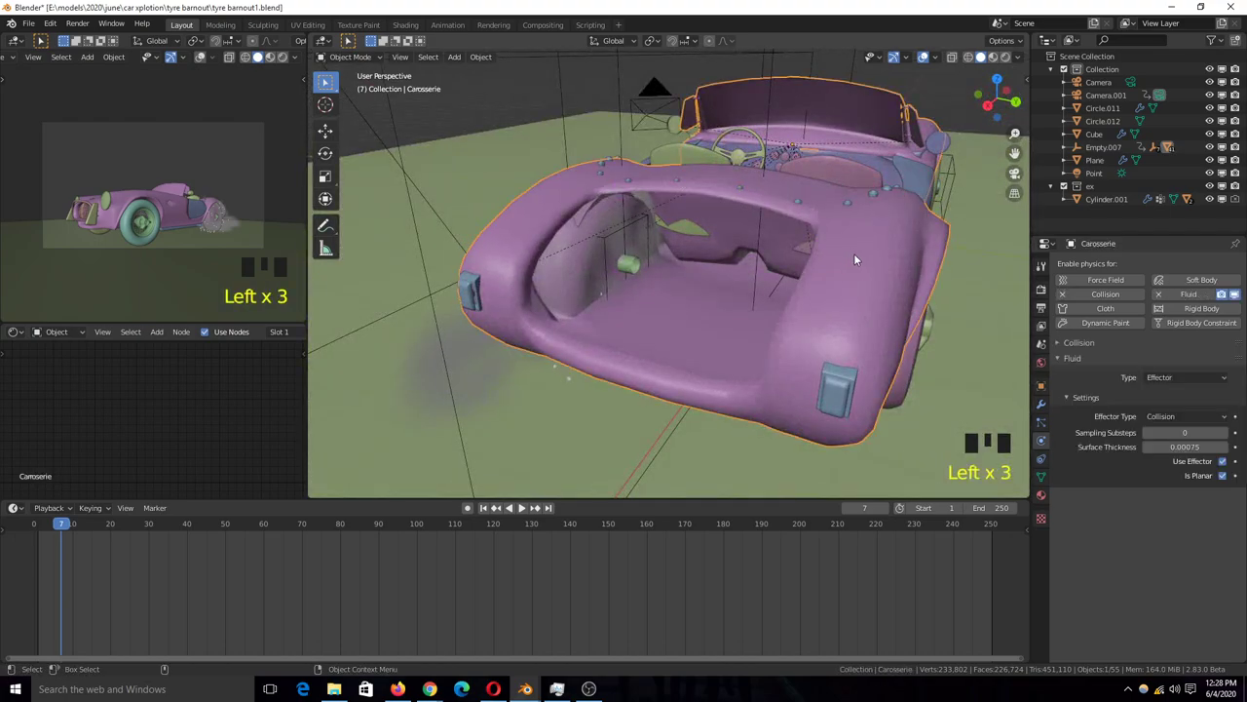
left_click(1017, 56)
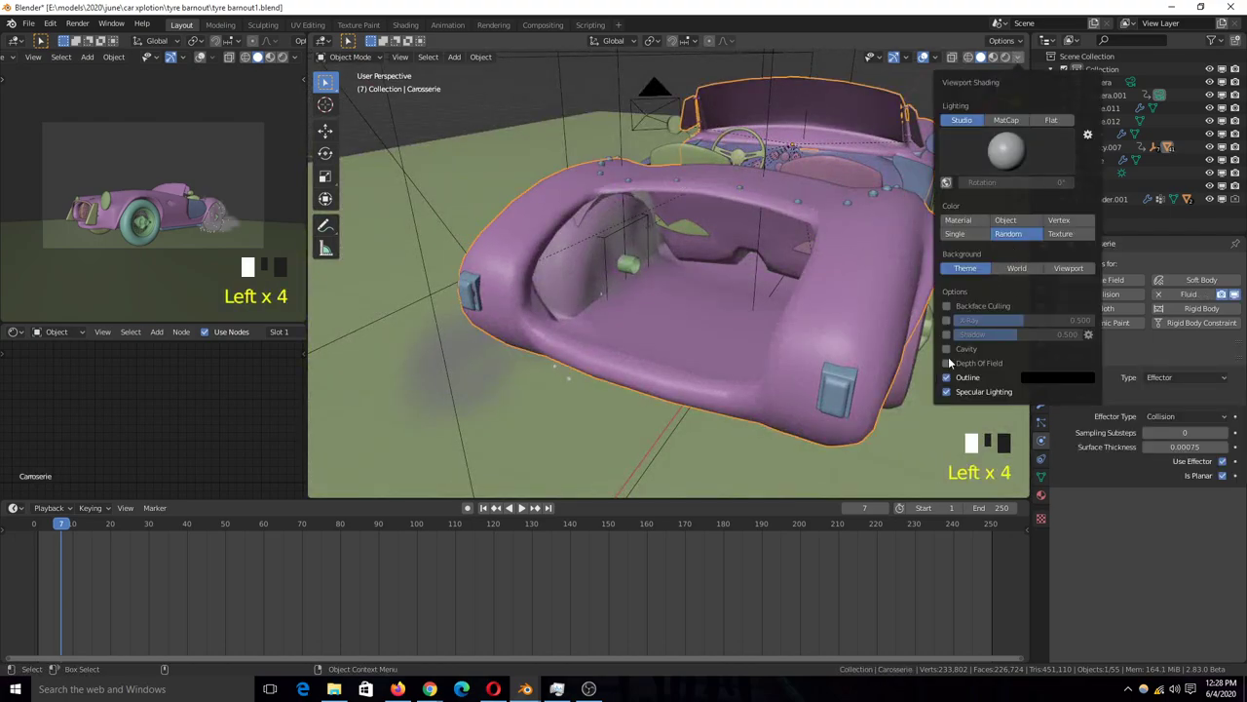
left_click(934, 56)
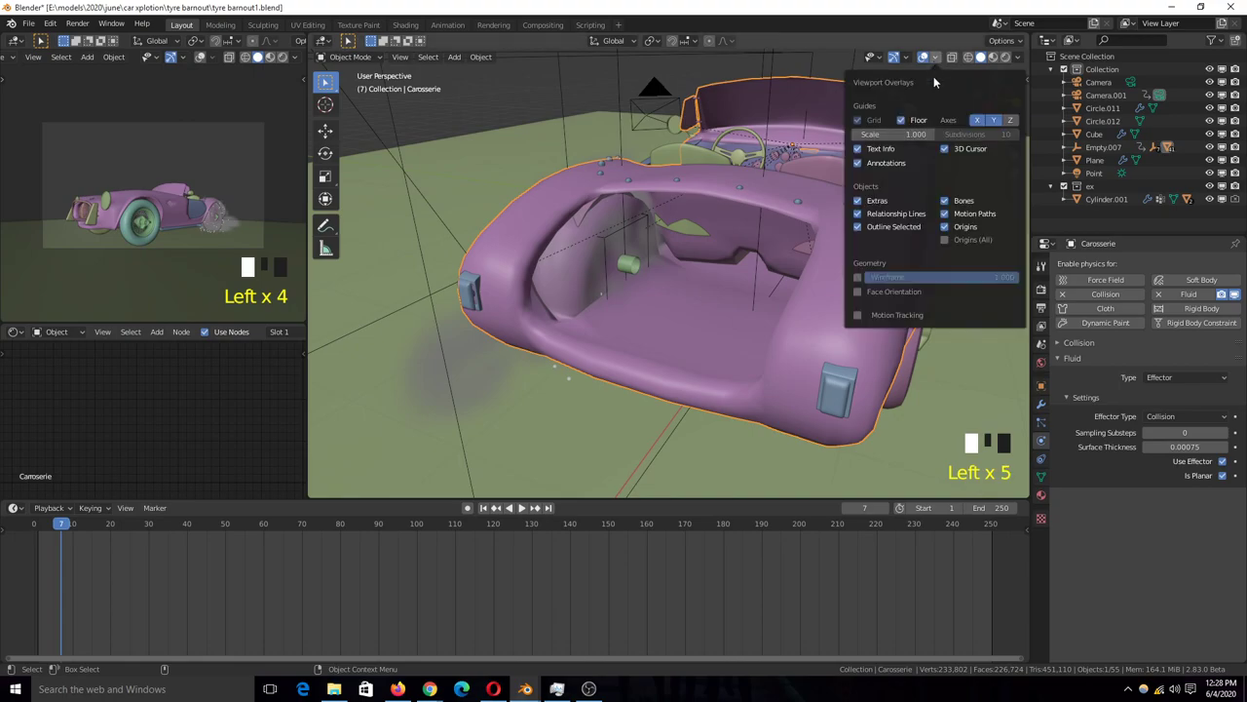
left_click(859, 292)
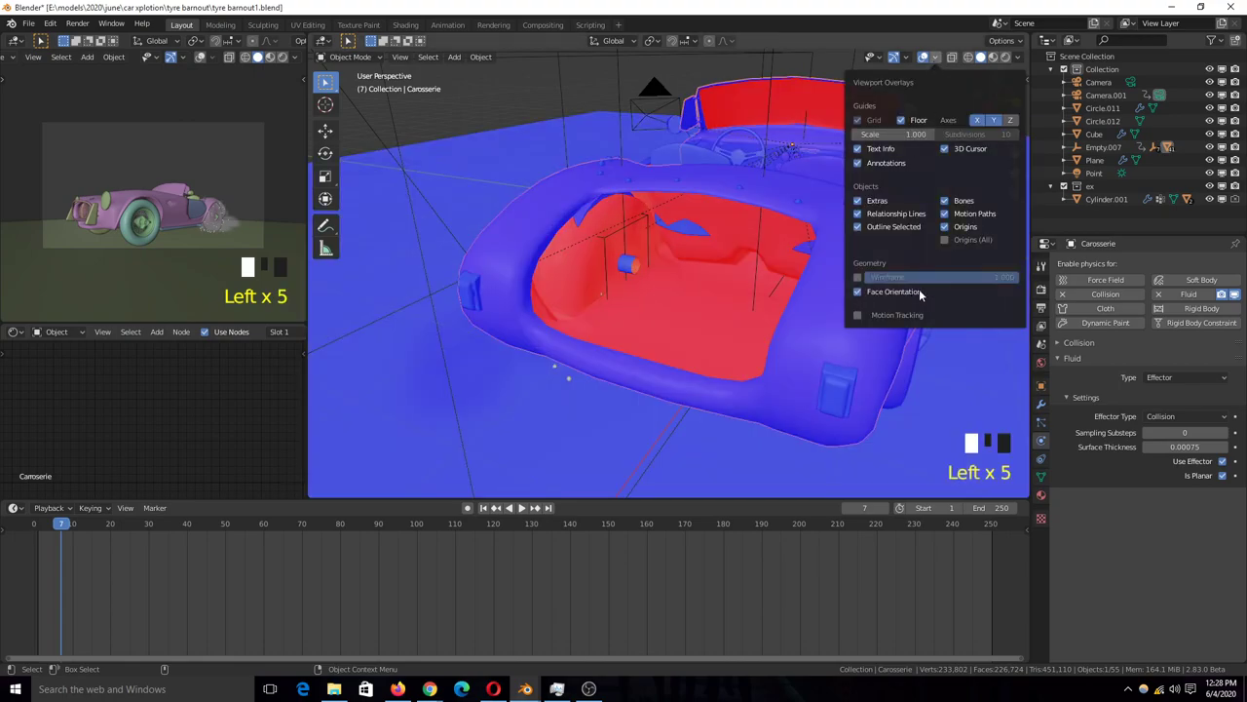
middle_click_drag(641, 268, 769, 216)
key("grave")
key("grave")
key("grave")
key("grave")
key("grave")
key("grave")
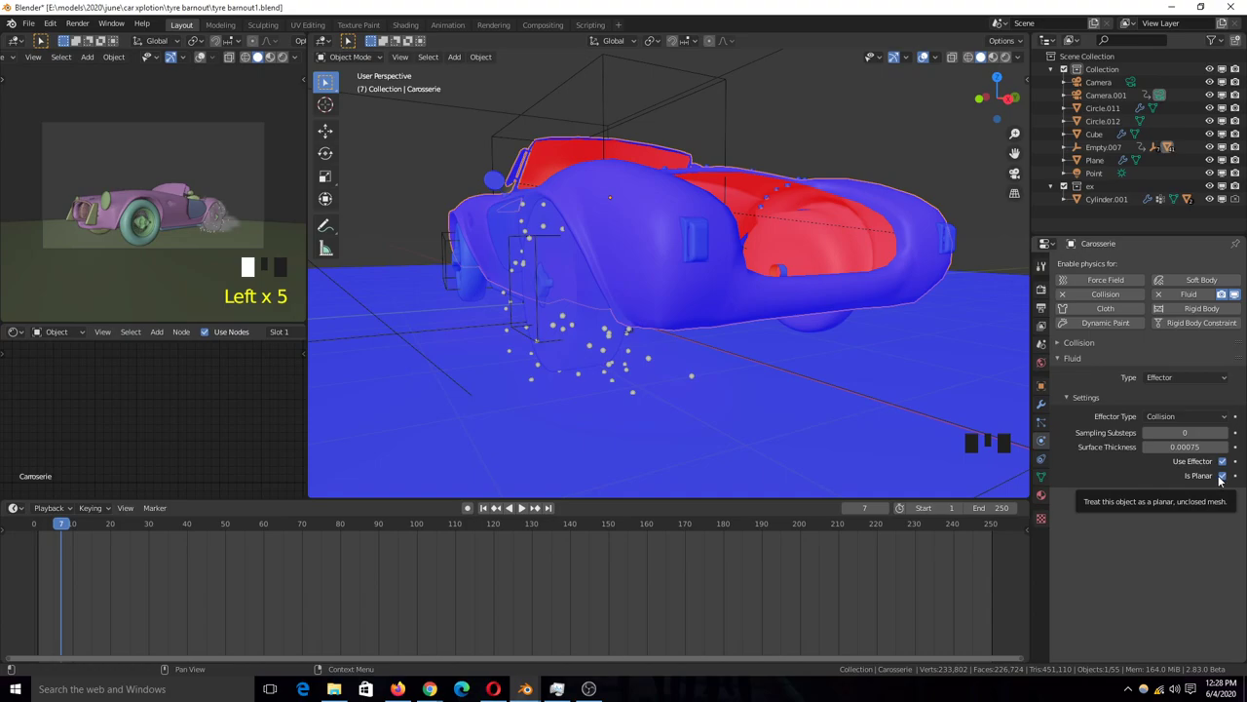
Step: Turn off the Face Orientation overlay and save the file
left_click(936, 57)
left_click(858, 293)
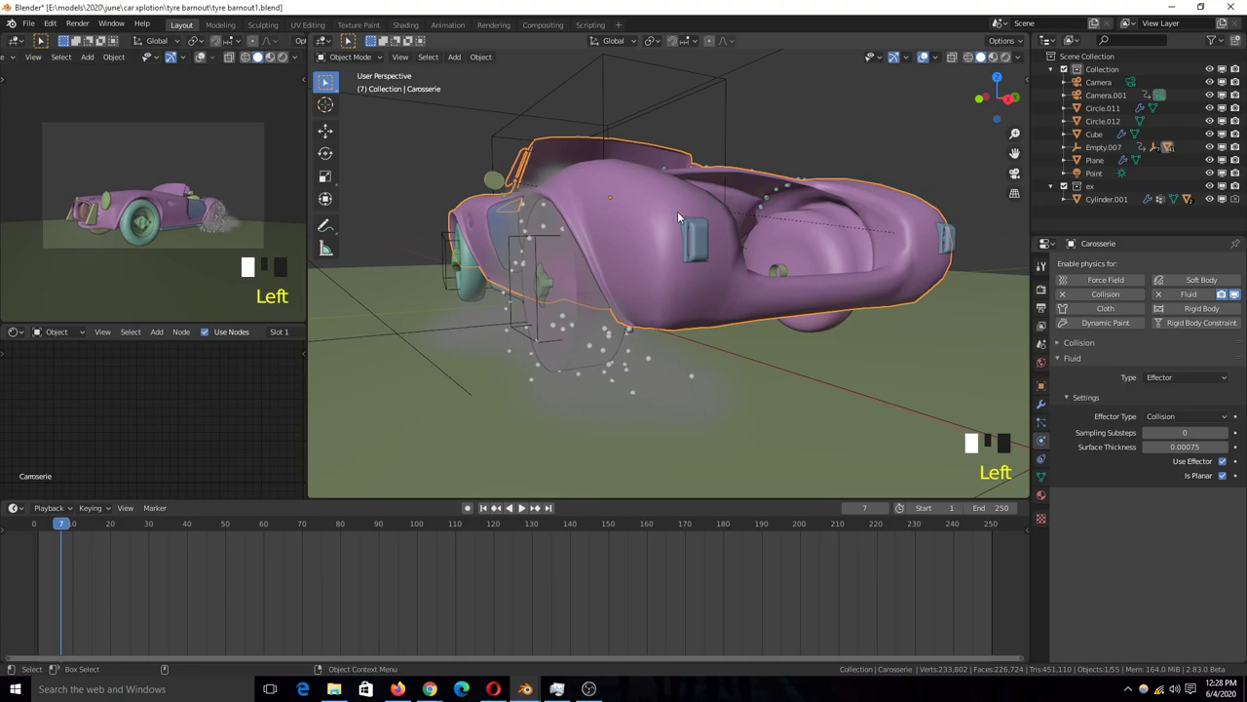
key("grave")
key("ctrl+s")
middle_click_drag(628, 224, 725, 272)
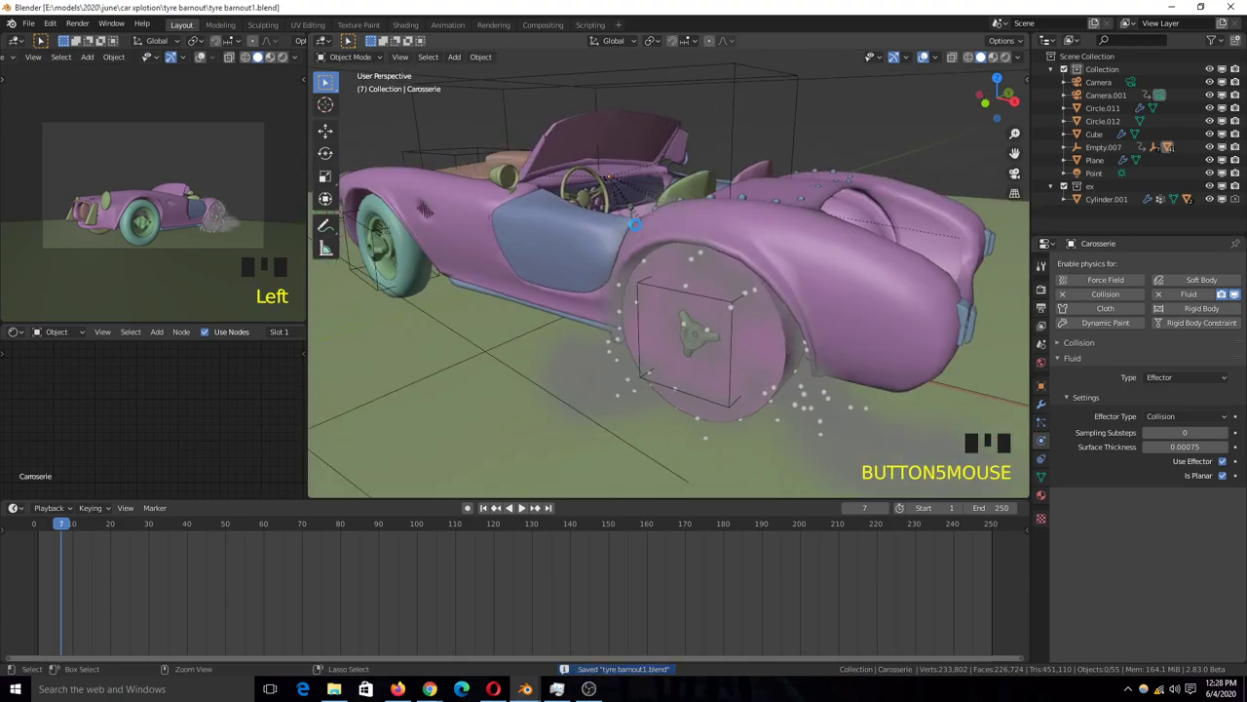
key("ctrl+s")
Step: Select the smoke domain Cube around the car's rear and examine its Gas domain settings and the Bottom border collision
middle_click_drag(519, 181, 698, 224)
middle_click_drag(585, 217, 631, 183, "shift")
scroll(660, 193, "down", 4)
key("grave")
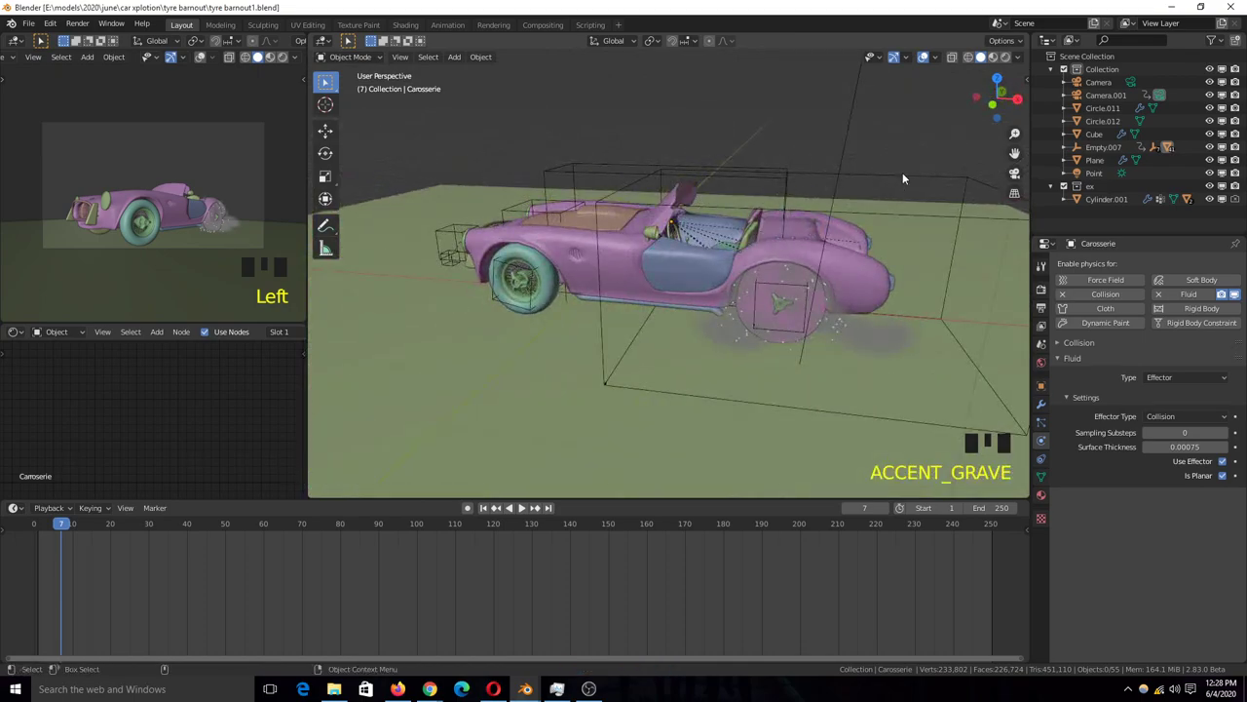
left_click(902, 177)
middle_click_drag(896, 223, 818, 205)
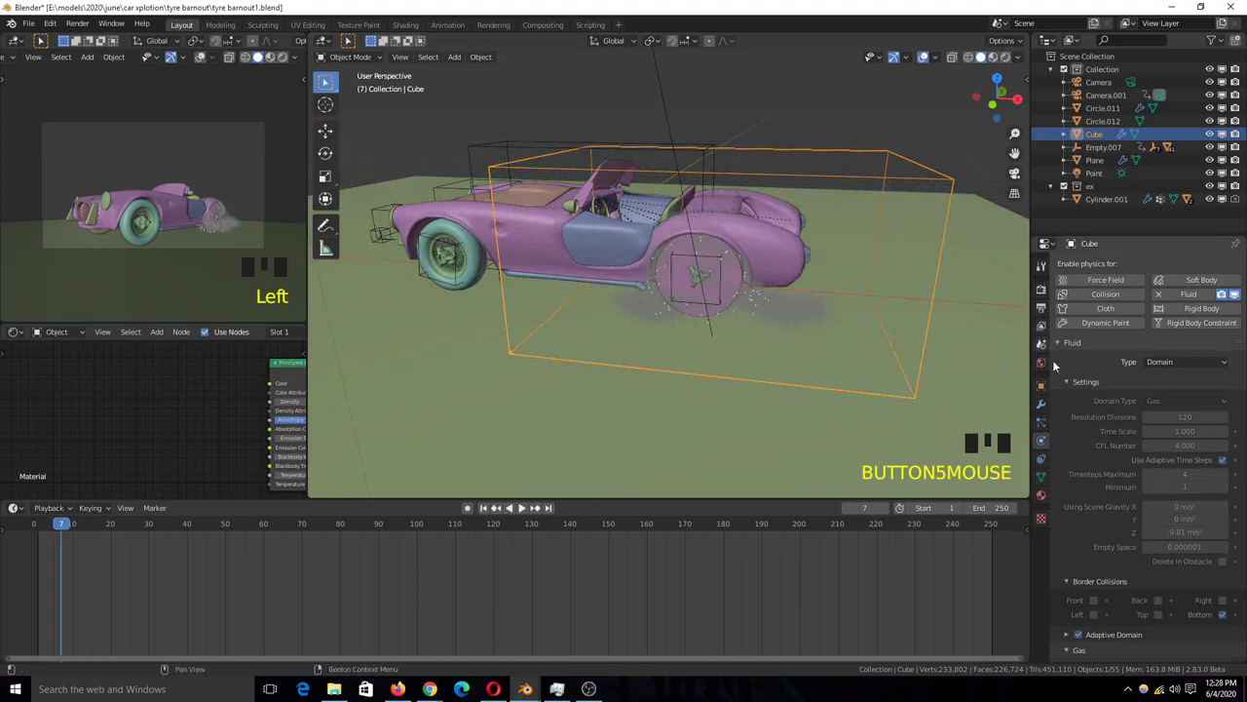
scroll(1098, 362, "down", 3)
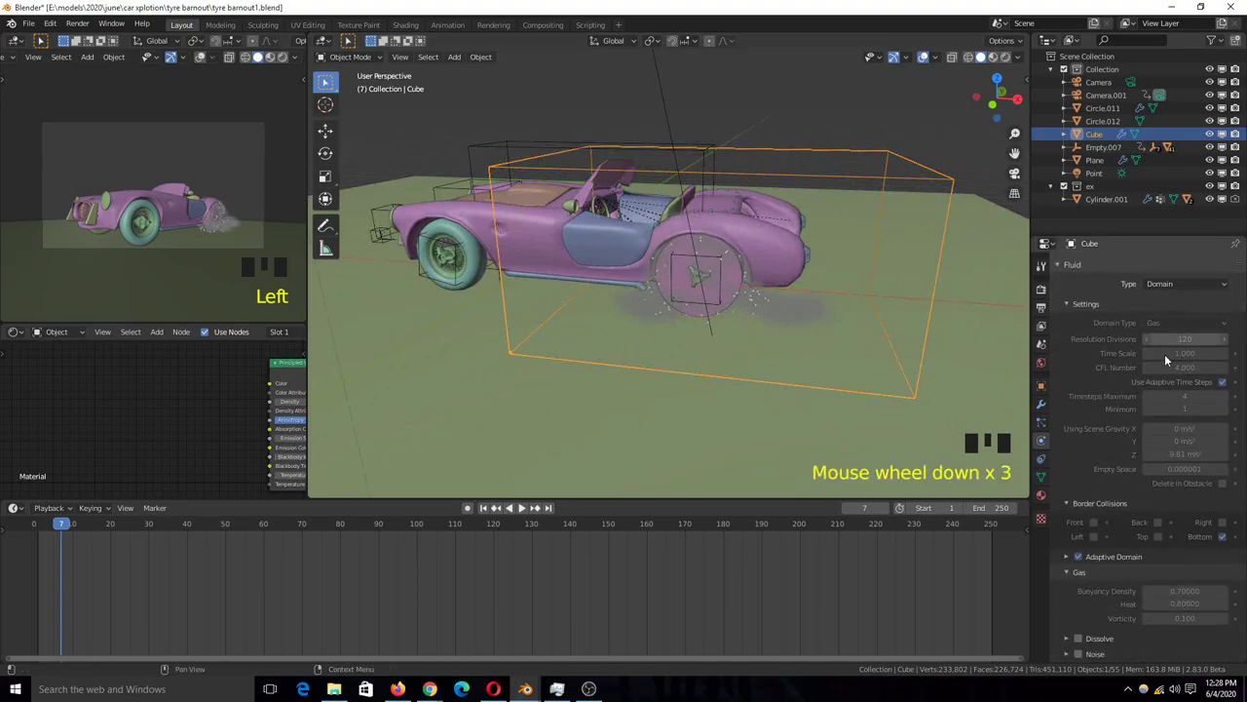
scroll(1076, 407, "down", 1)
scroll(1152, 432, "down", 2)
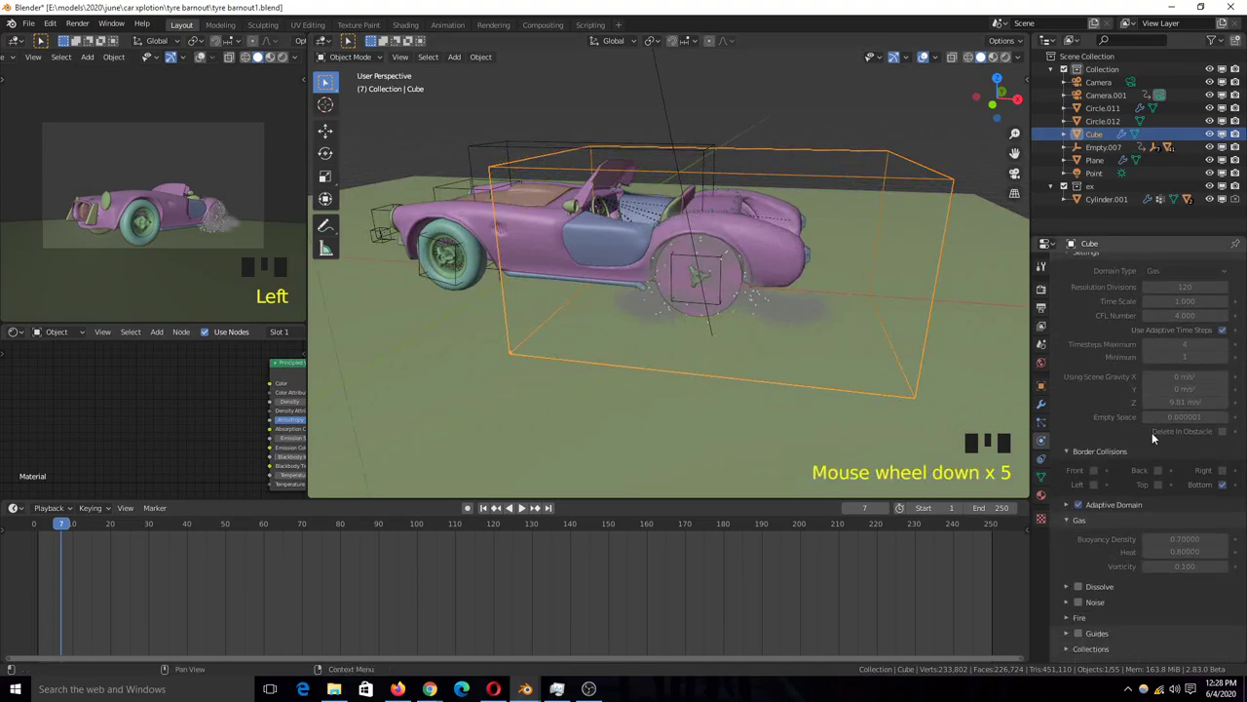
scroll(968, 363, "down", 2)
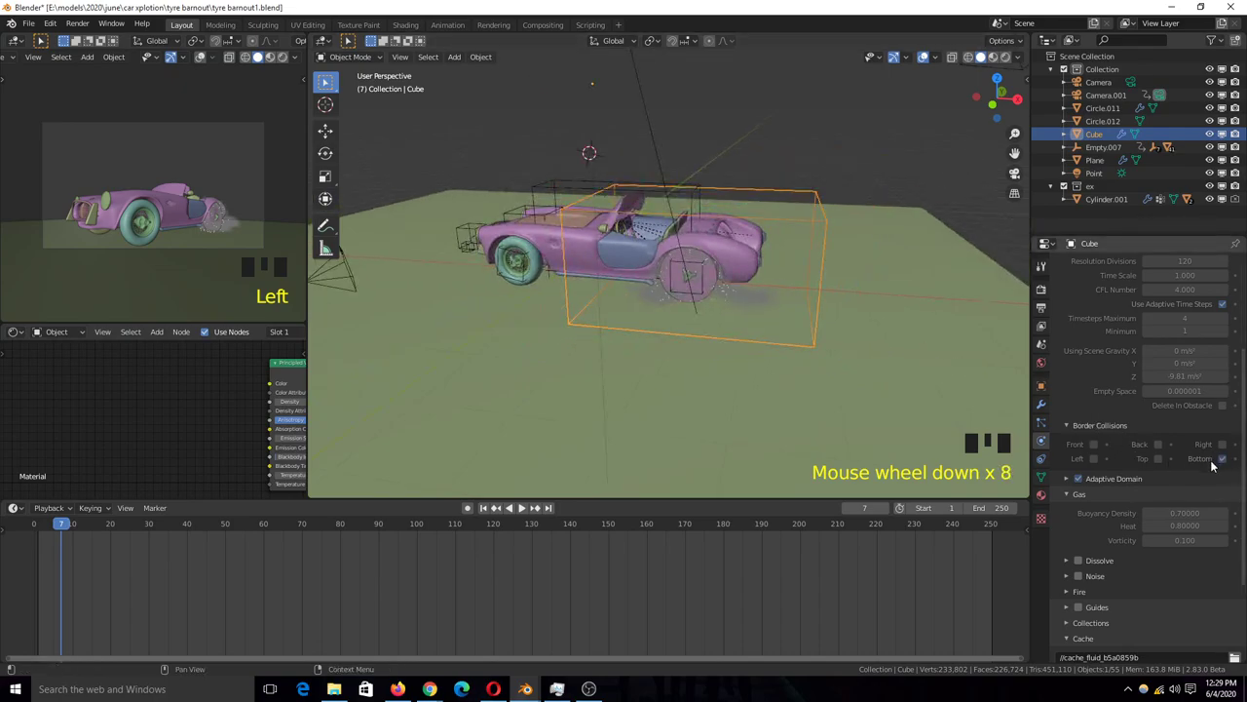
scroll(866, 342, "up", 2)
Step: Select the ground Plane beneath the car and expand its Collision physics settings
key("grave")
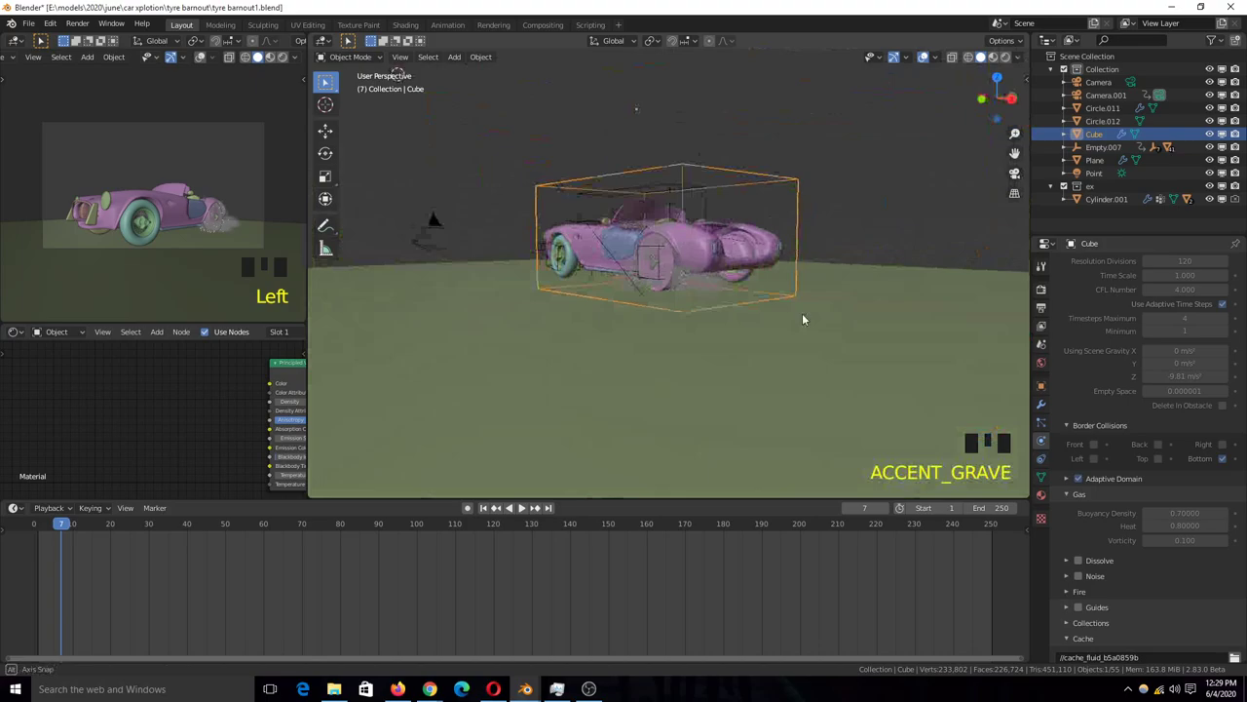
key("grave")
left_click(799, 316)
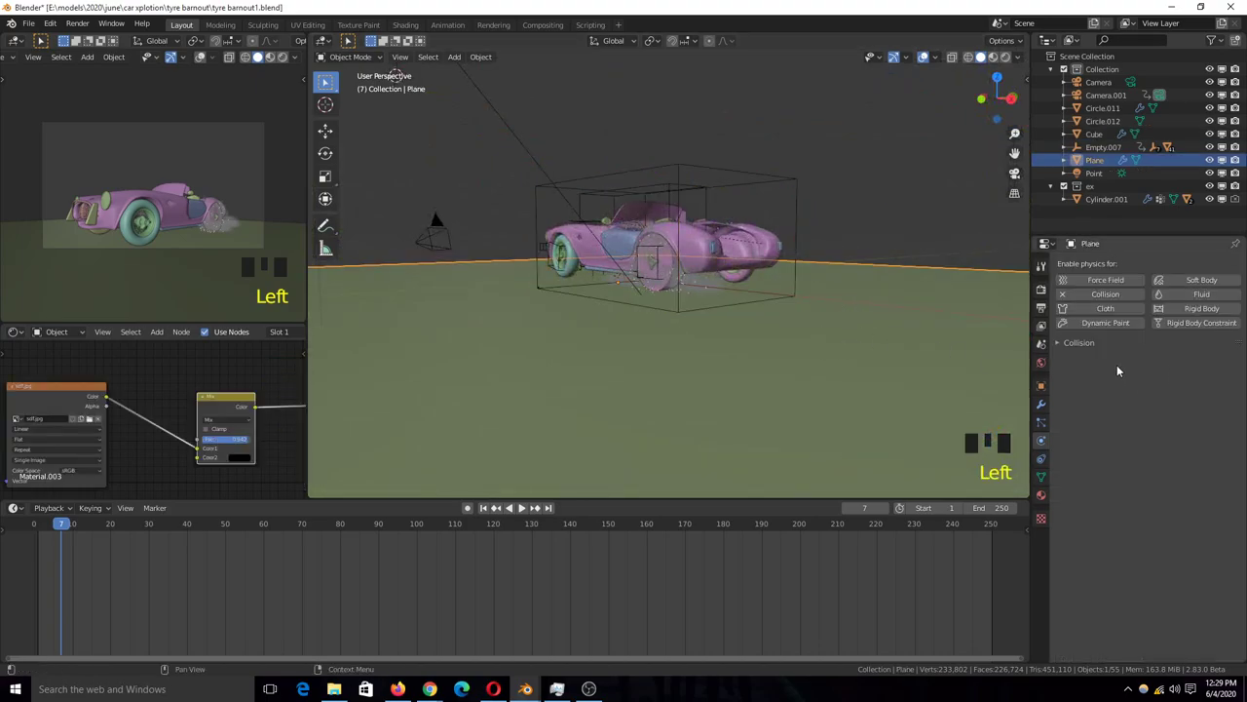
scroll(643, 312, "up", 3)
key("grave")
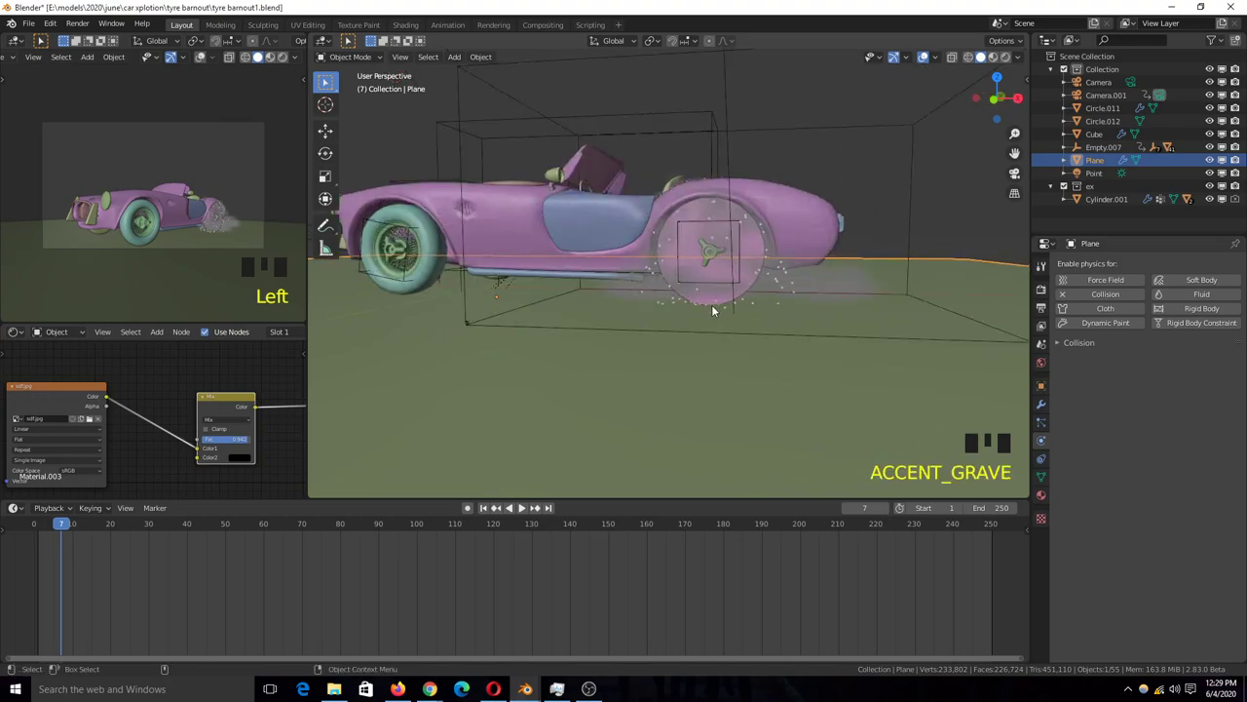
key("grave")
scroll(790, 310, "up", 2)
key("grave")
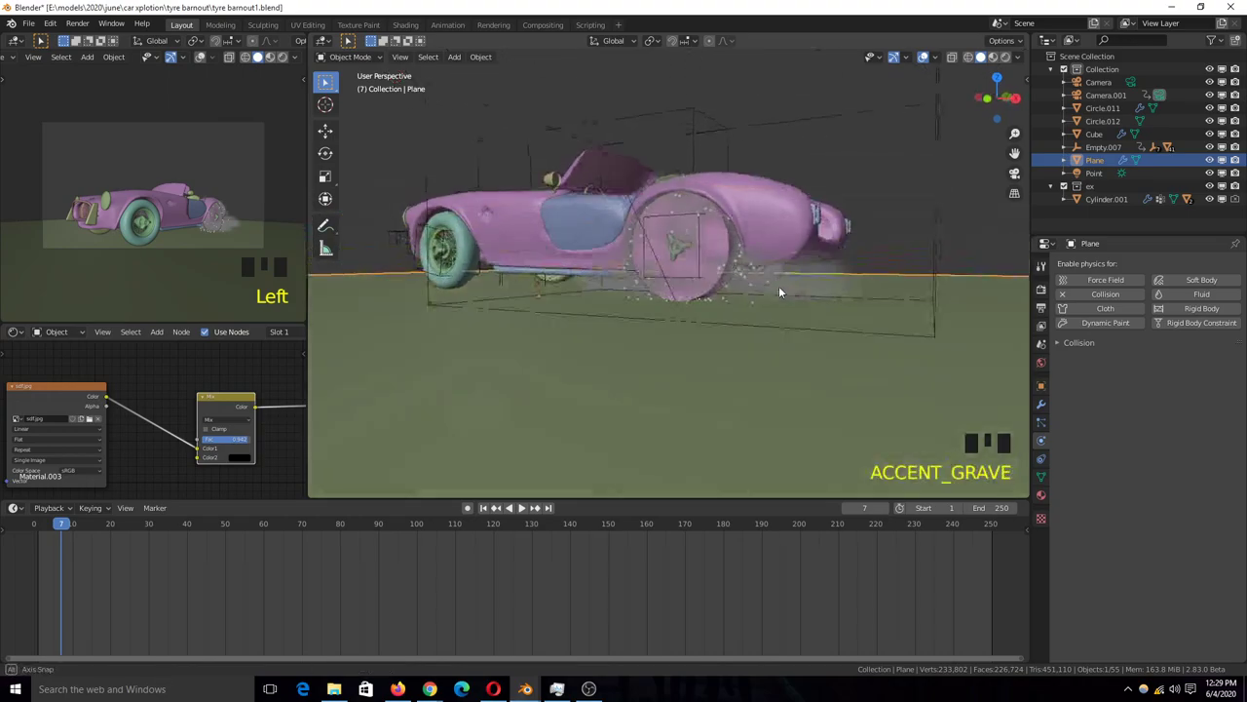
left_click(1064, 347)
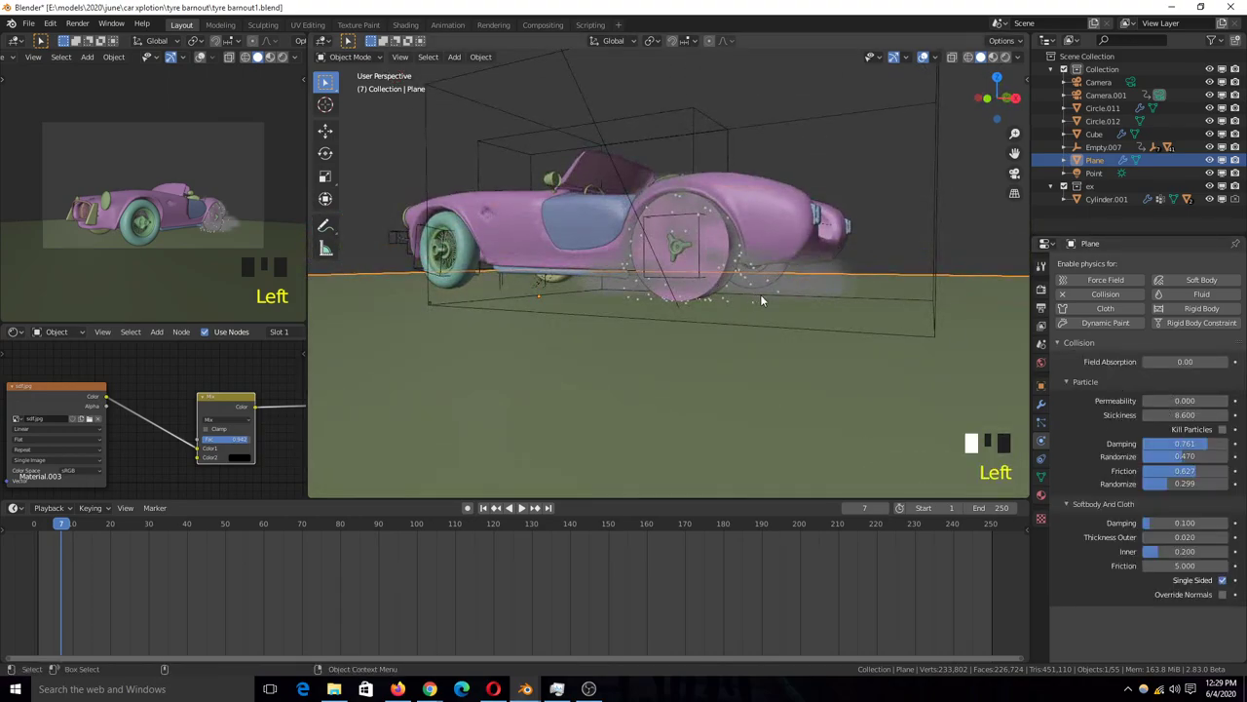
Step: Examine the ground Plane from above and below alongside its Collision settings, and collapse those settings
key("grave")
key("grave")
key("grave")
key("grave")
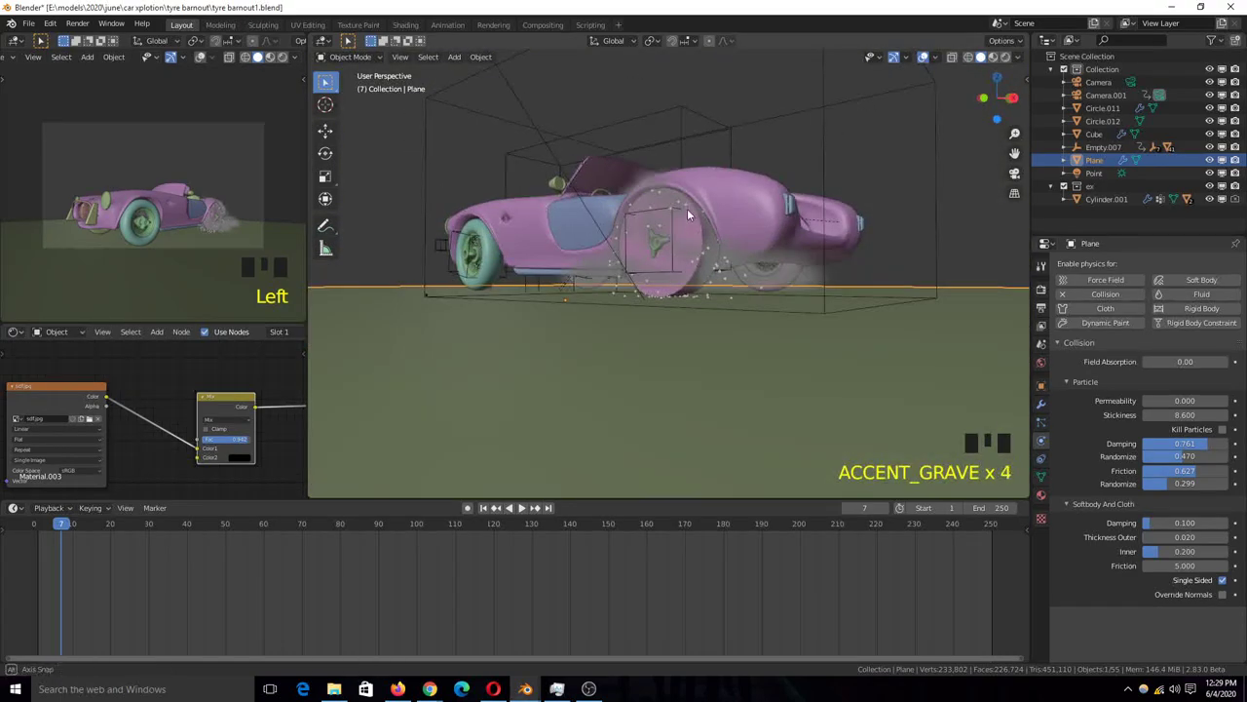
key("grave")
key("grave")
key("grave")
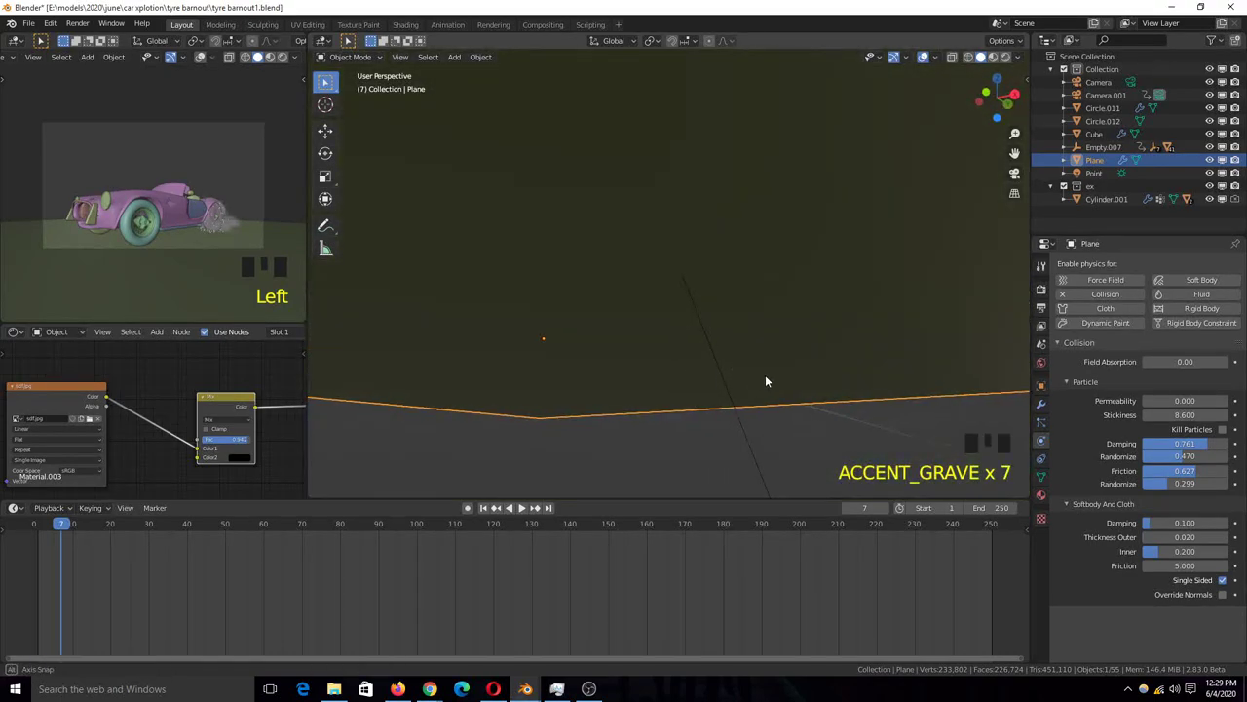
key("grave")
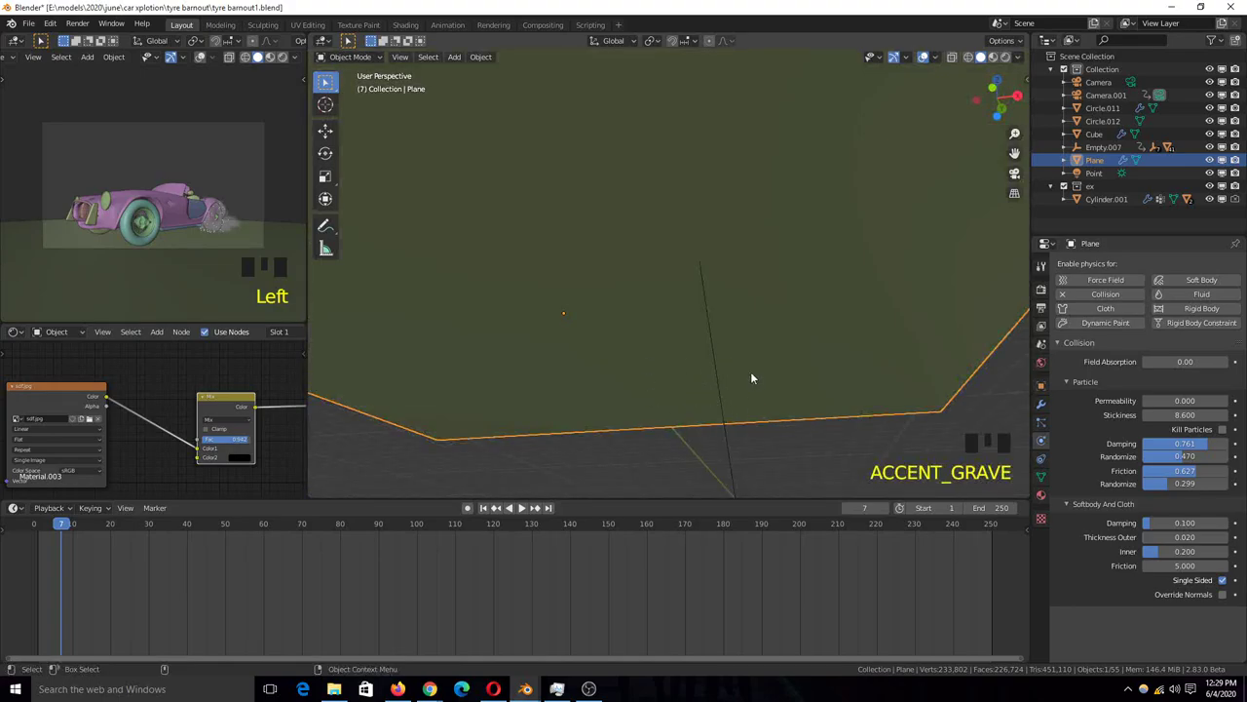
key("grave")
scroll(672, 409, "up", 2)
key("grave")
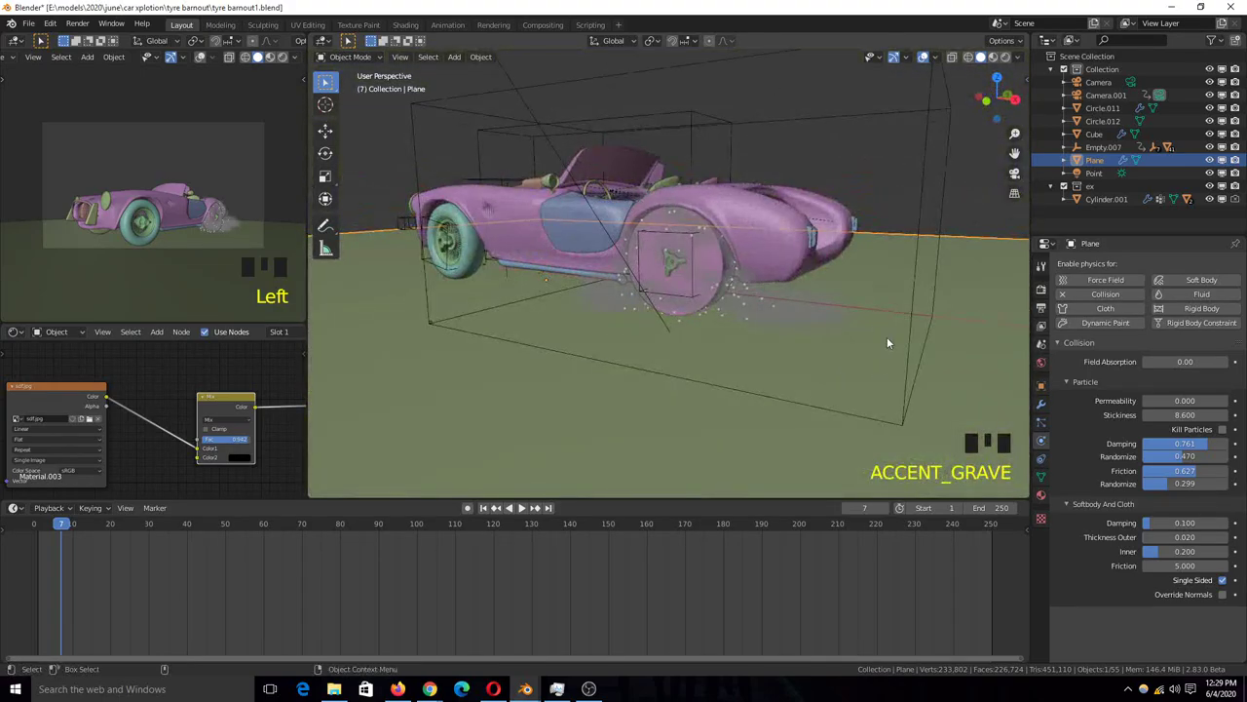
left_click(1150, 344)
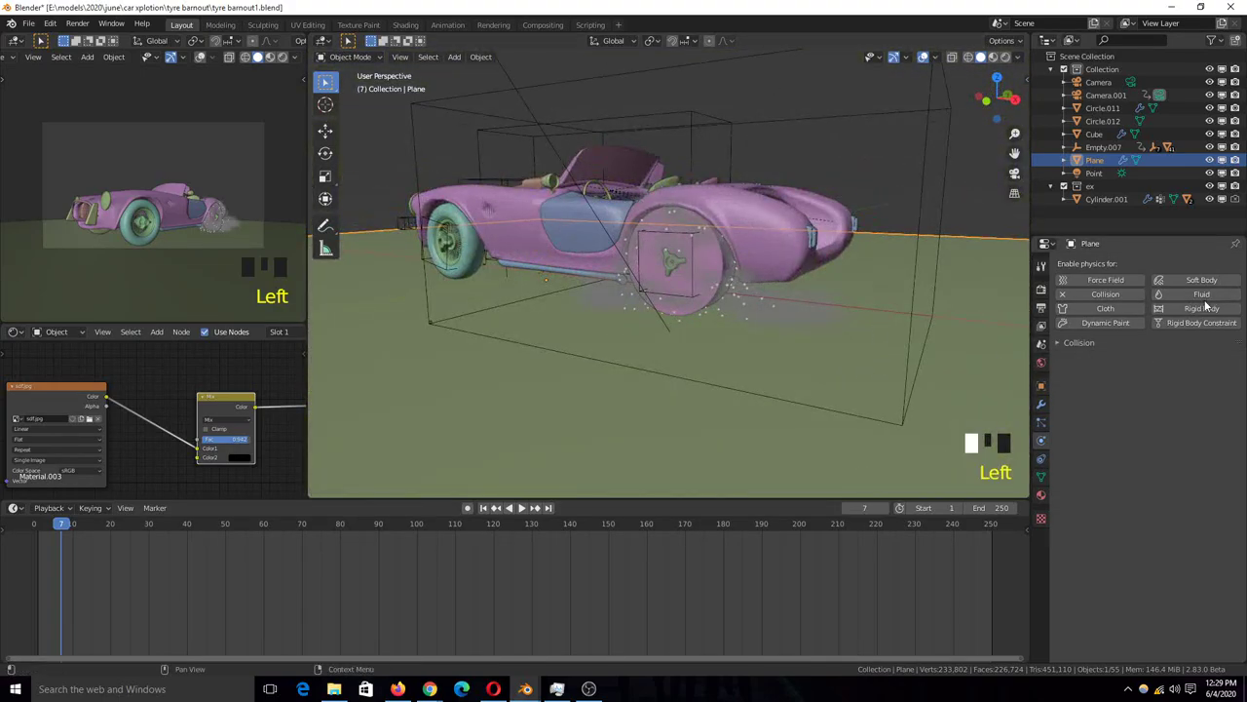
Step: Select the smoke domain Cube again and examine its Border Collisions options against the domain's base at ground level
scroll(656, 438, "down", 1)
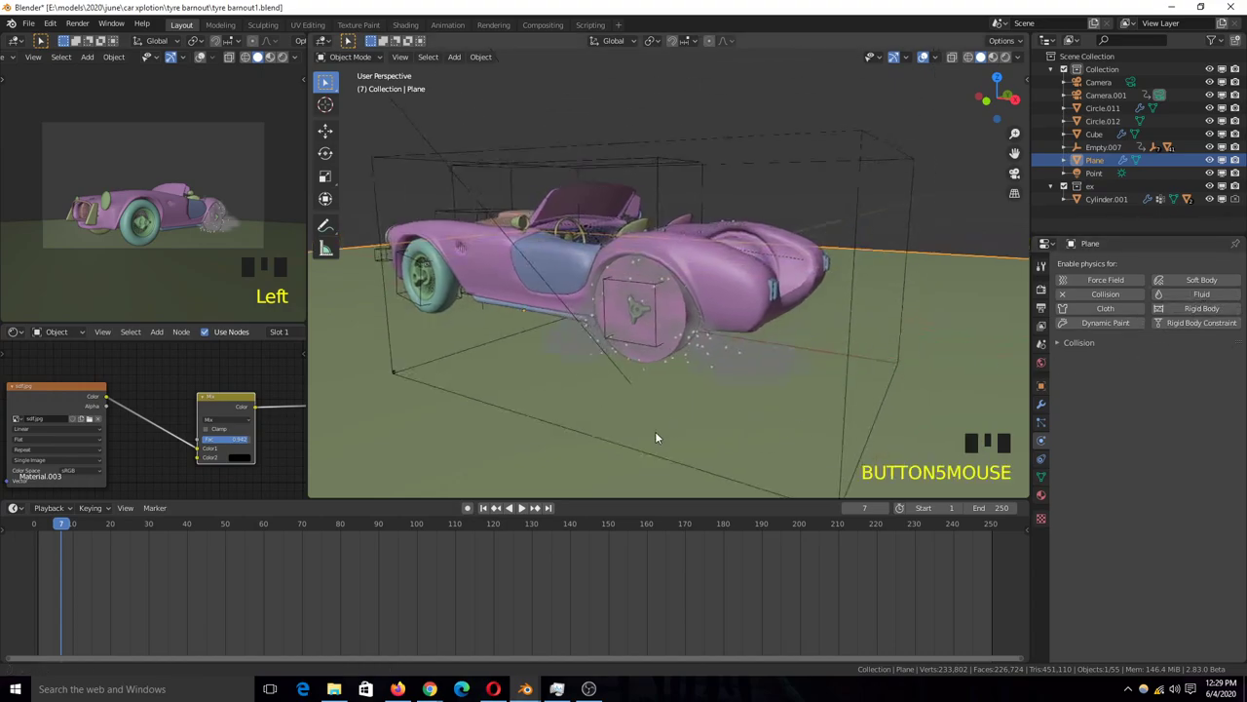
scroll(664, 409, "up", 4)
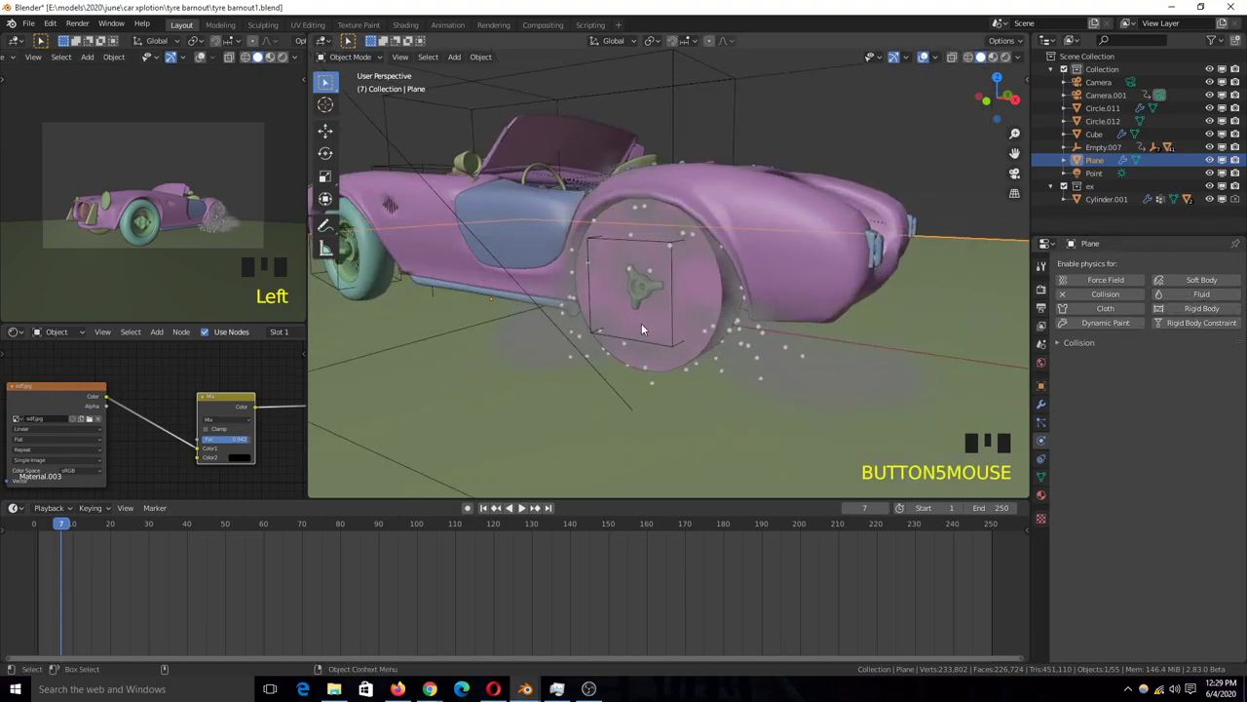
scroll(669, 295, "down", 2)
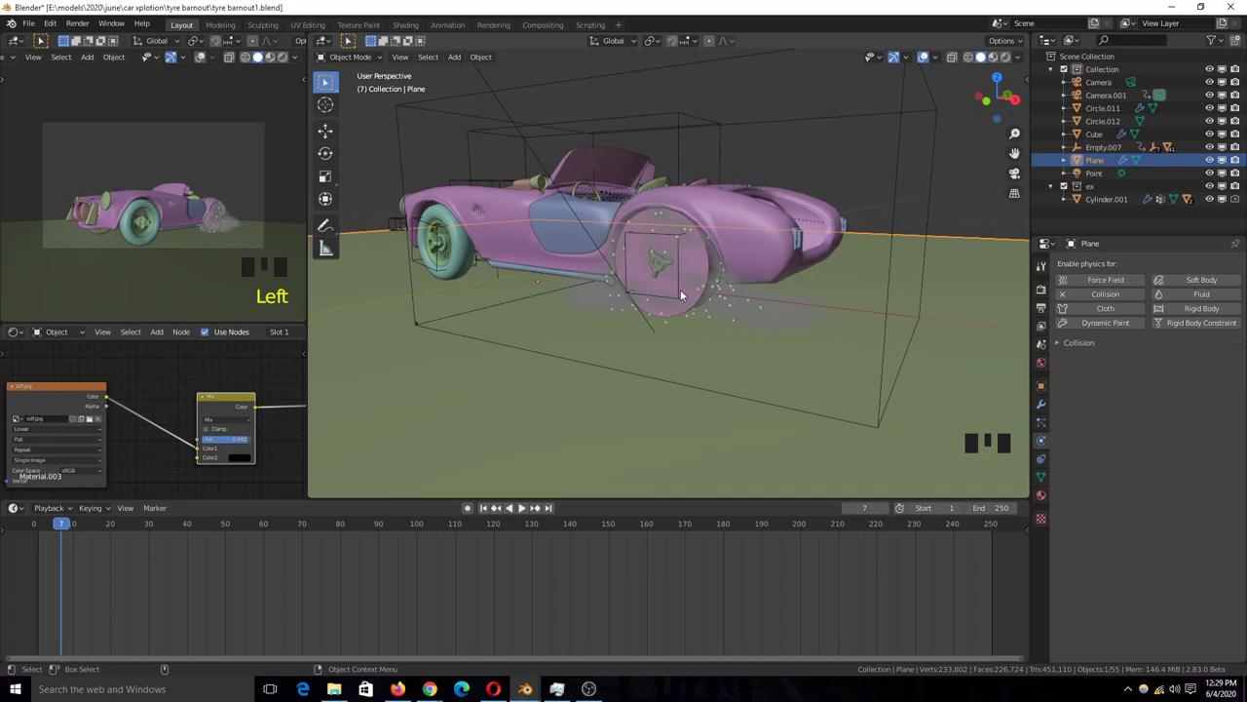
middle_click_drag(679, 296, 653, 318)
left_click(763, 122)
middle_click_drag(760, 216, 727, 264)
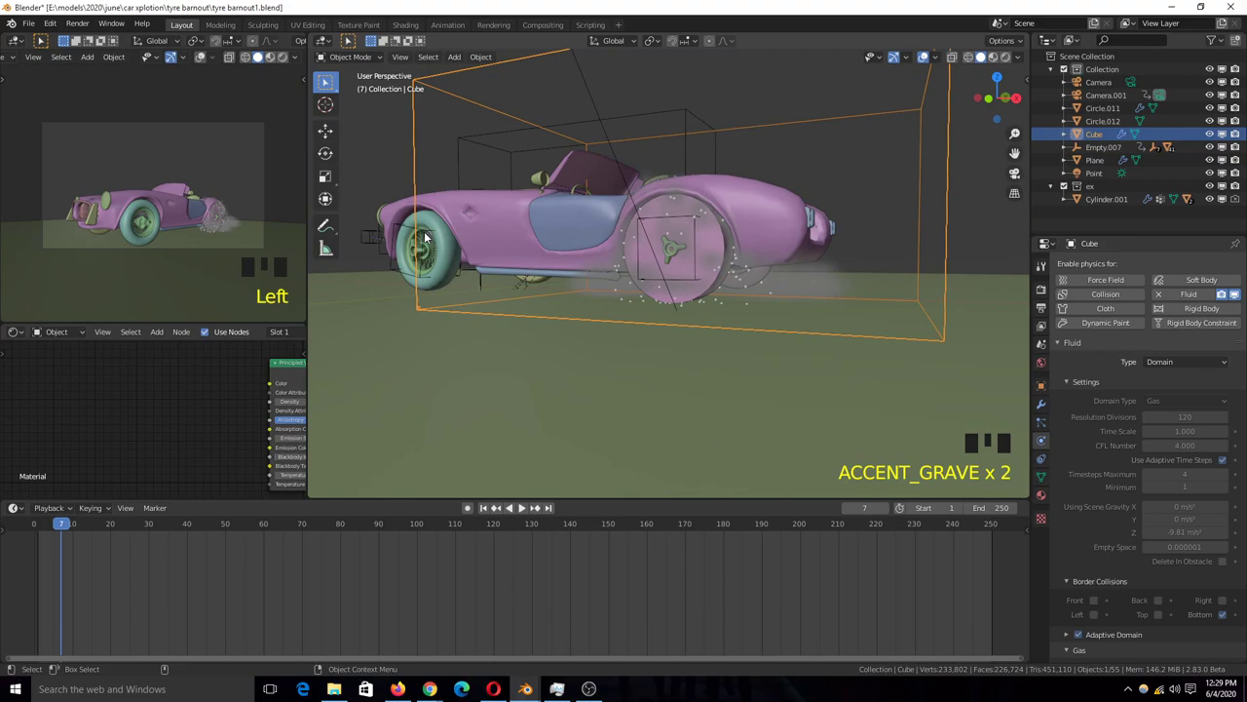
key("grave")
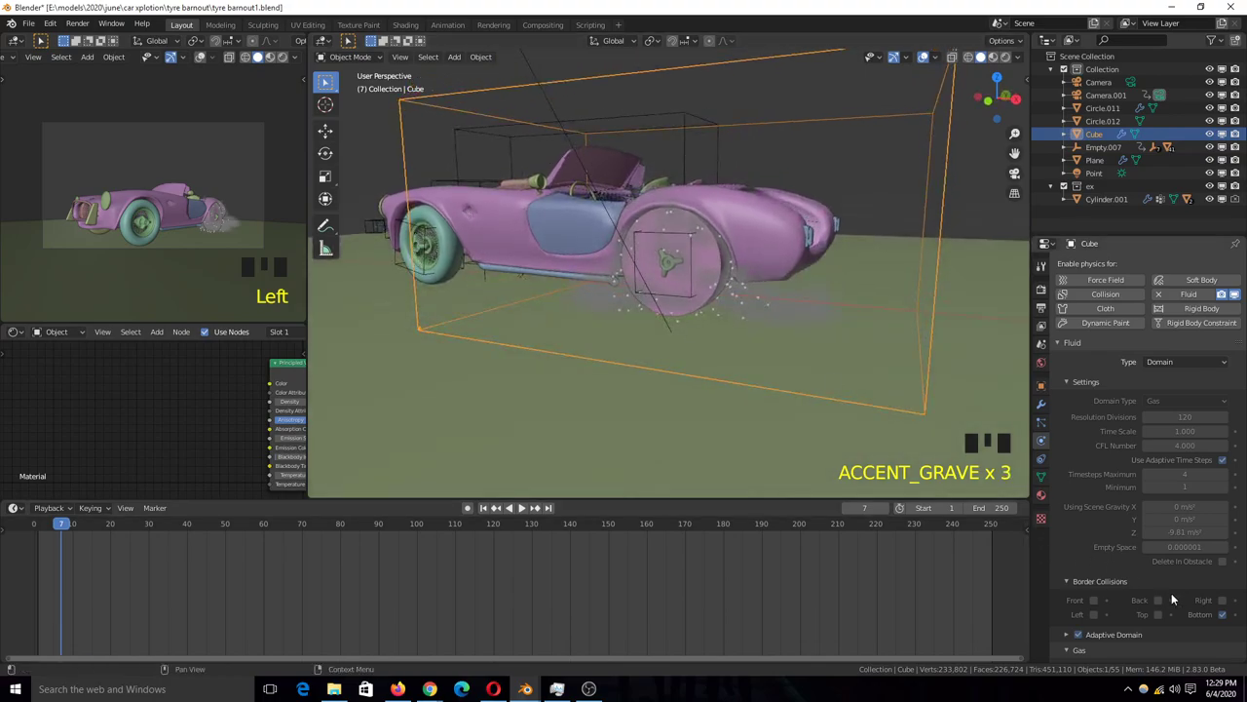
scroll(1082, 506, "down", 4)
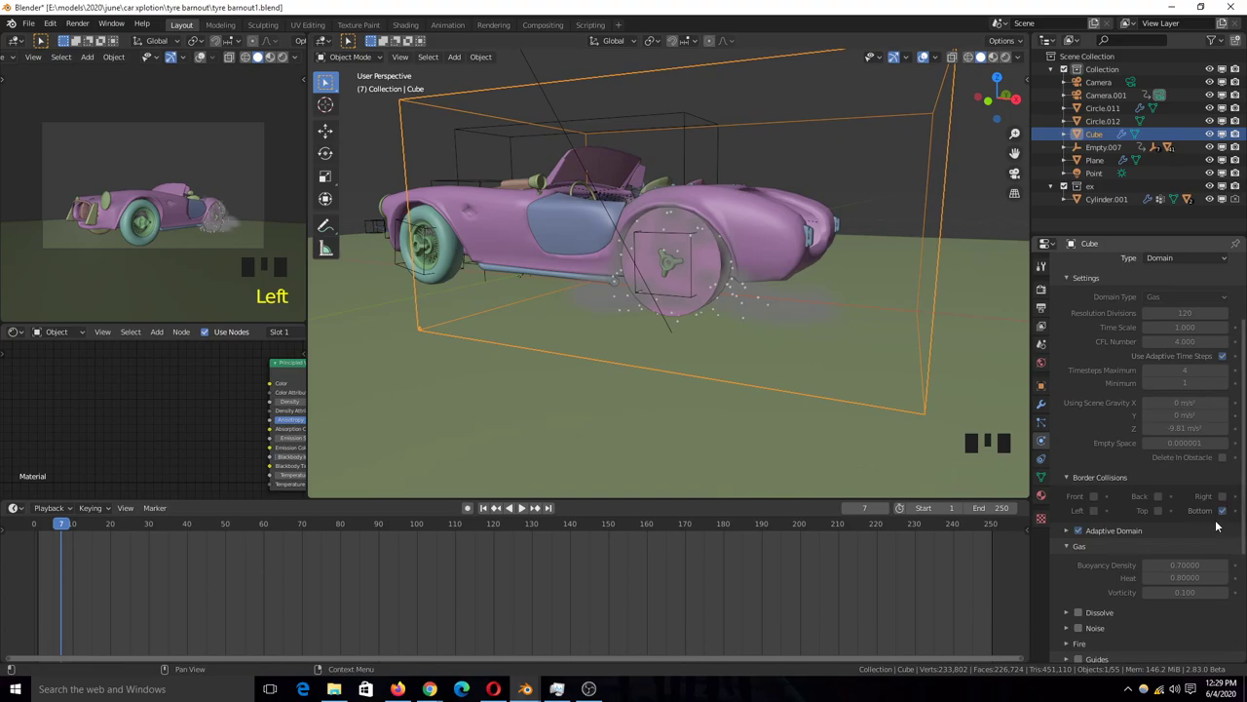
Step: Inspect the smoke around the rear wheel inside the domain and play the animation to frame 9
key("grave")
key("grave")
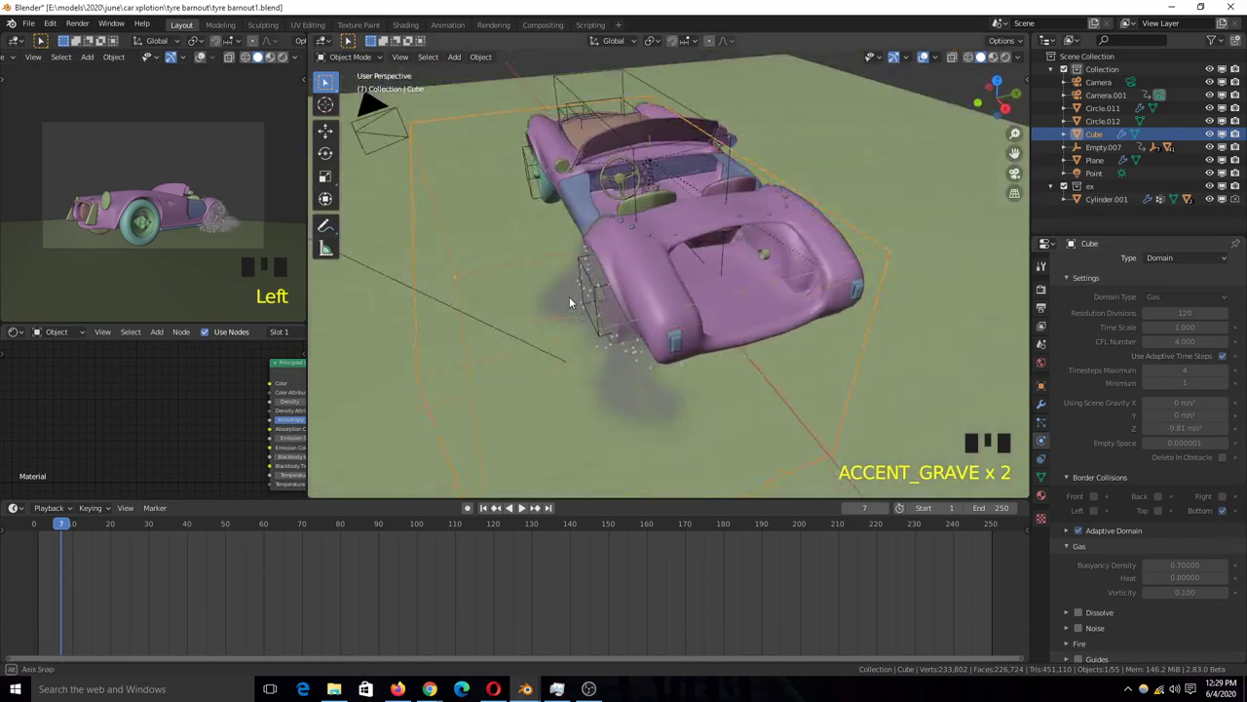
key("grave")
key("grave")
key("grave")
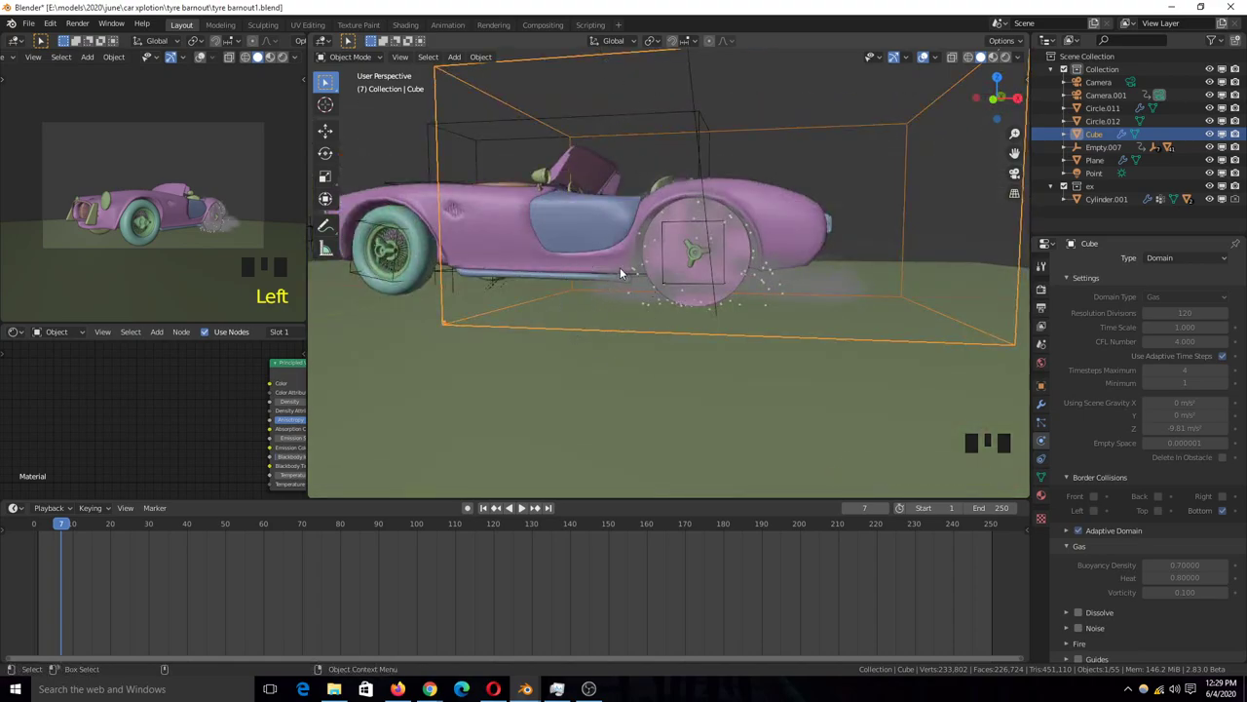
key("grave")
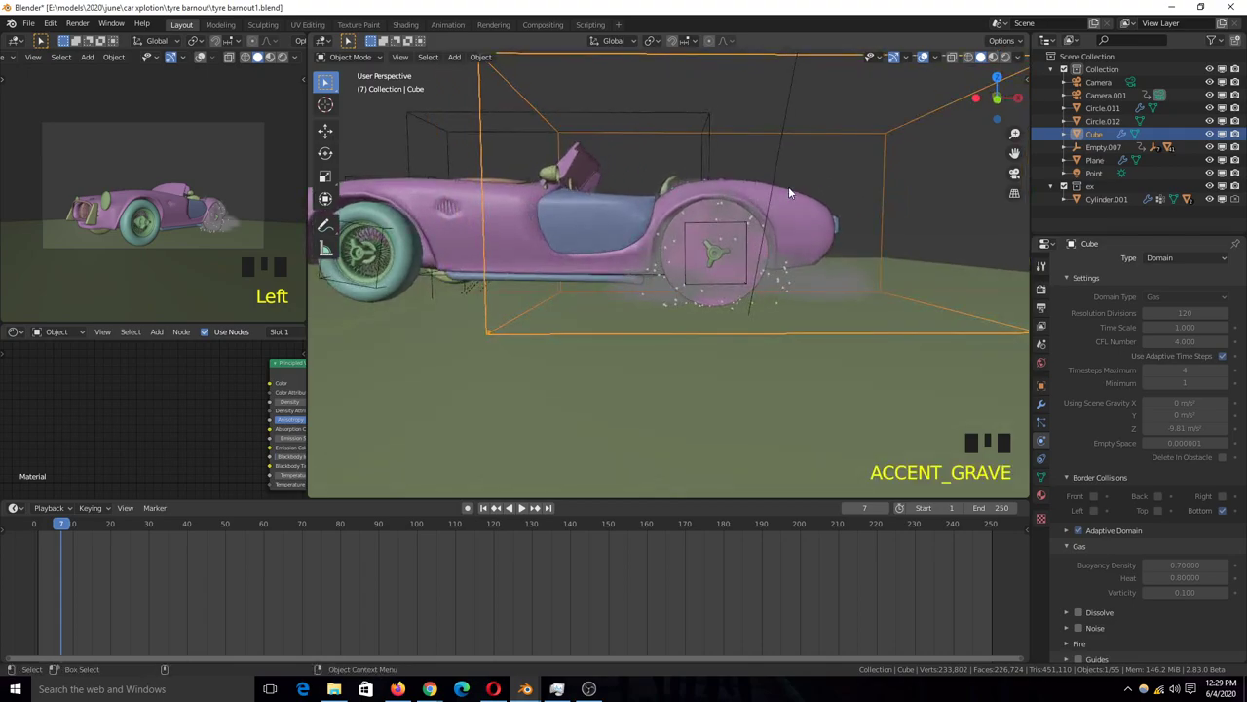
key("space")
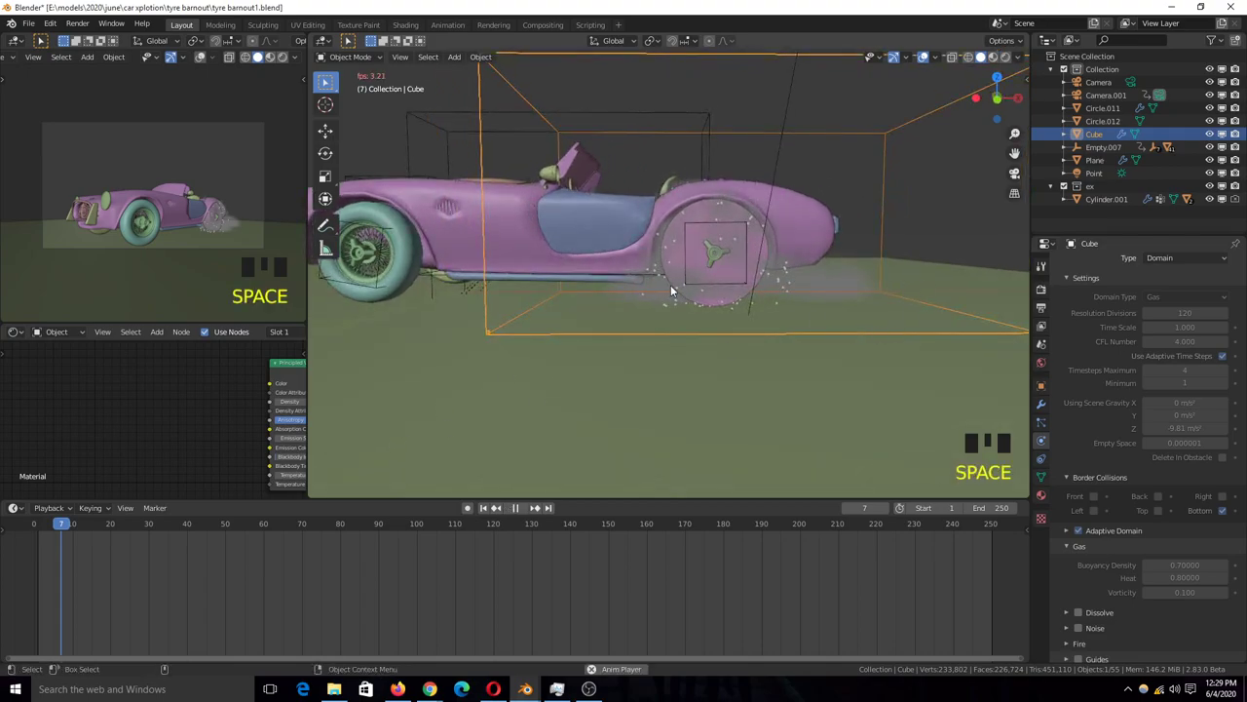
key("space")
Step: Review the smoke domain's Border Collisions, Adaptive Domain, Gas and Cache settings
scroll(1100, 450, "down", 6)
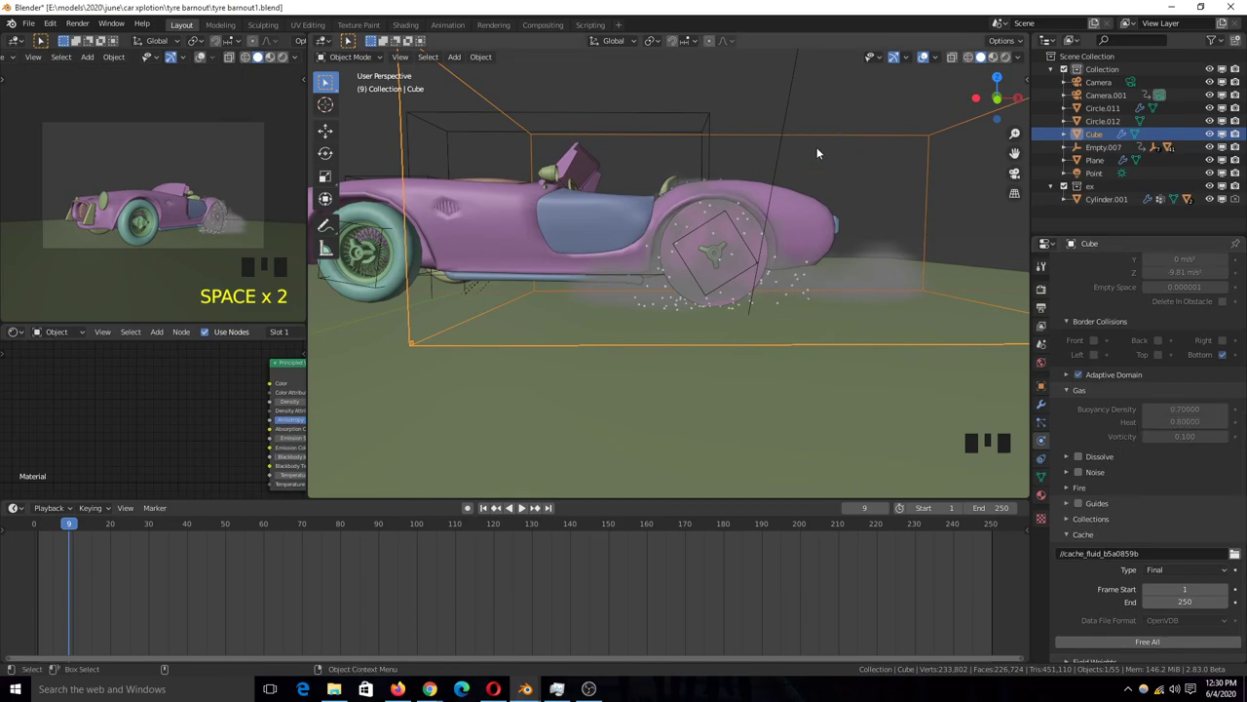
scroll(1150, 536, "down", 4)
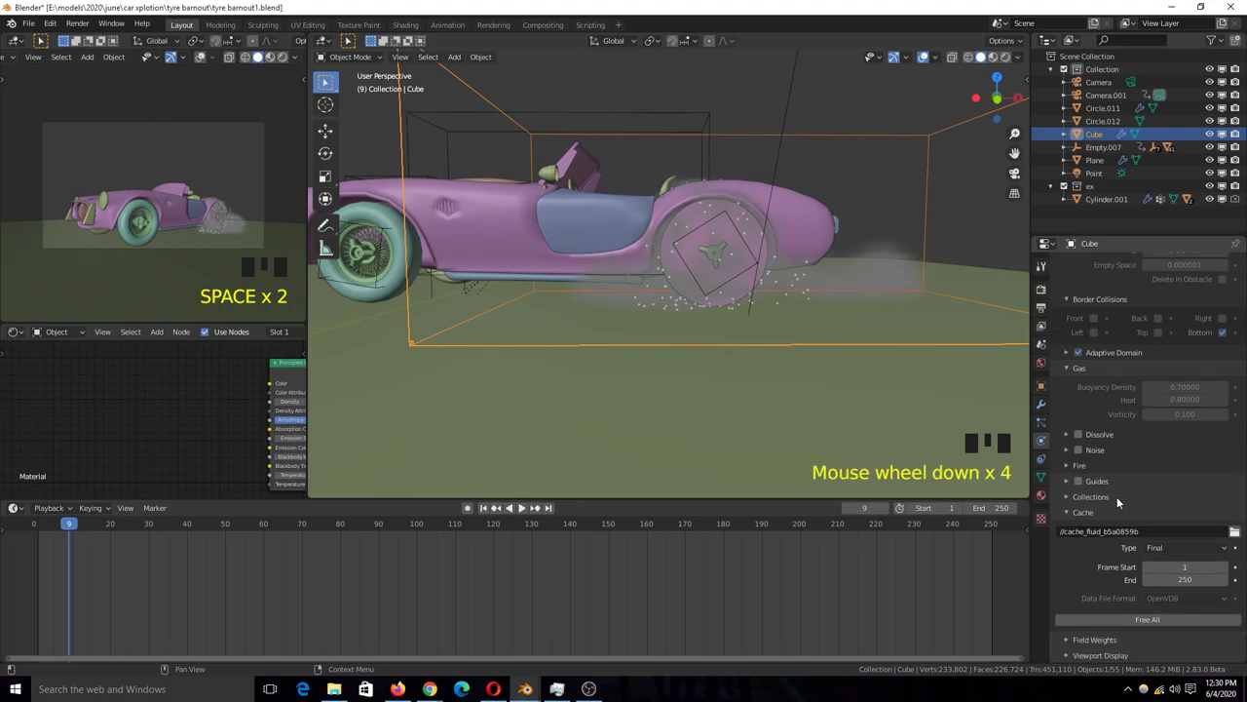
scroll(1177, 632, "down", 3)
scroll(1107, 479, "up", 4)
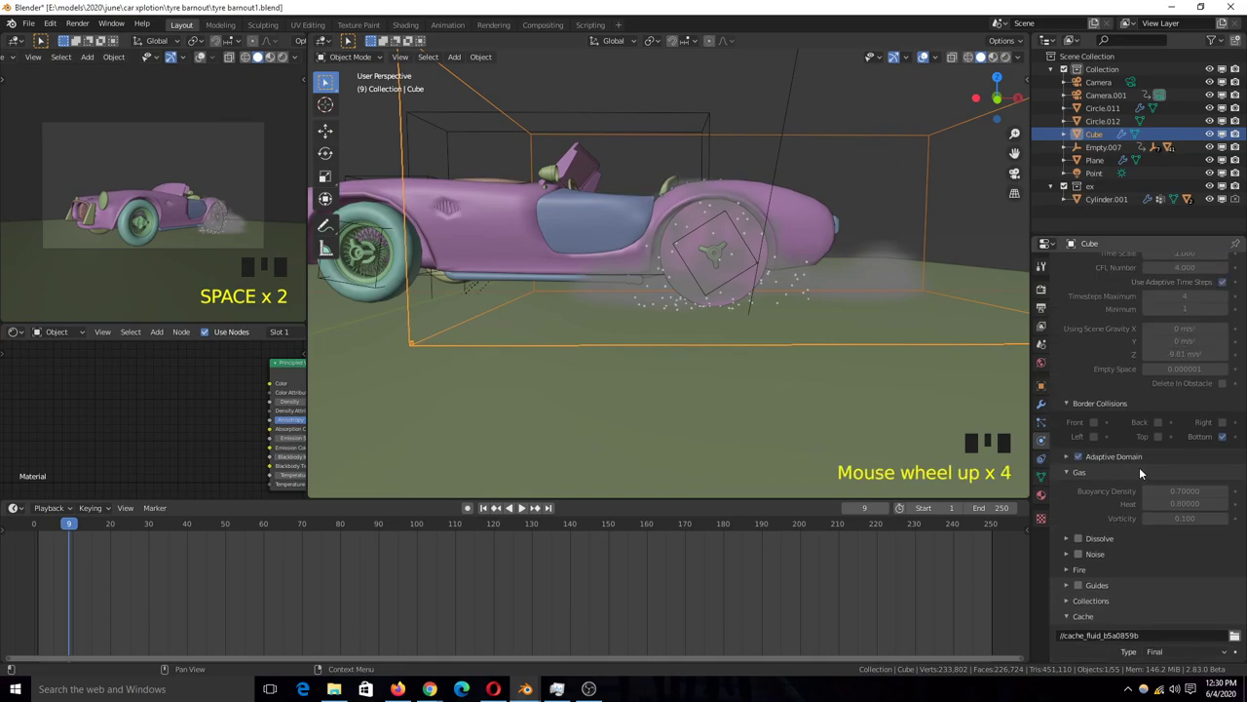
scroll(1139, 472, "up", 6)
scroll(1101, 537, "down", 4)
Step: Save the burnout file and view the smoke domain and car from several angles
key("ctrl+s")
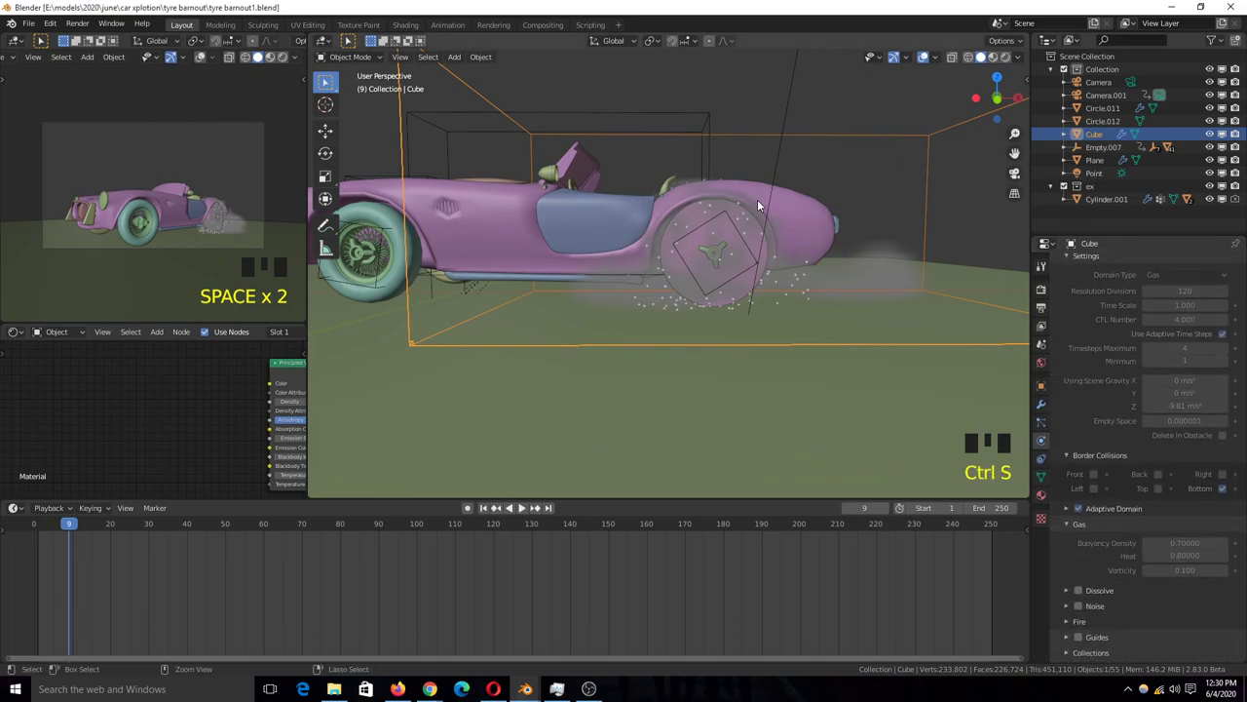
left_click(666, 343)
key("grave")
scroll(652, 390, "down", 4)
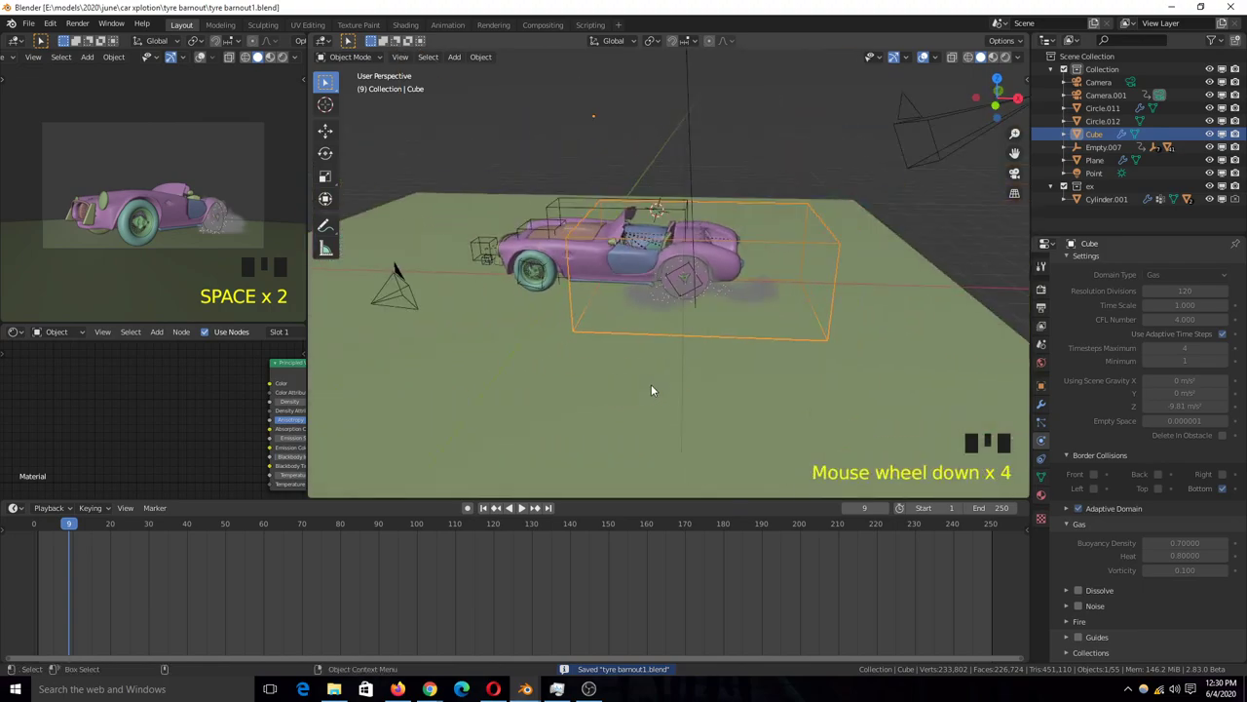
scroll(634, 390, "up", 1)
key("ctrl+s")
key("grave")
scroll(599, 377, "up", 3)
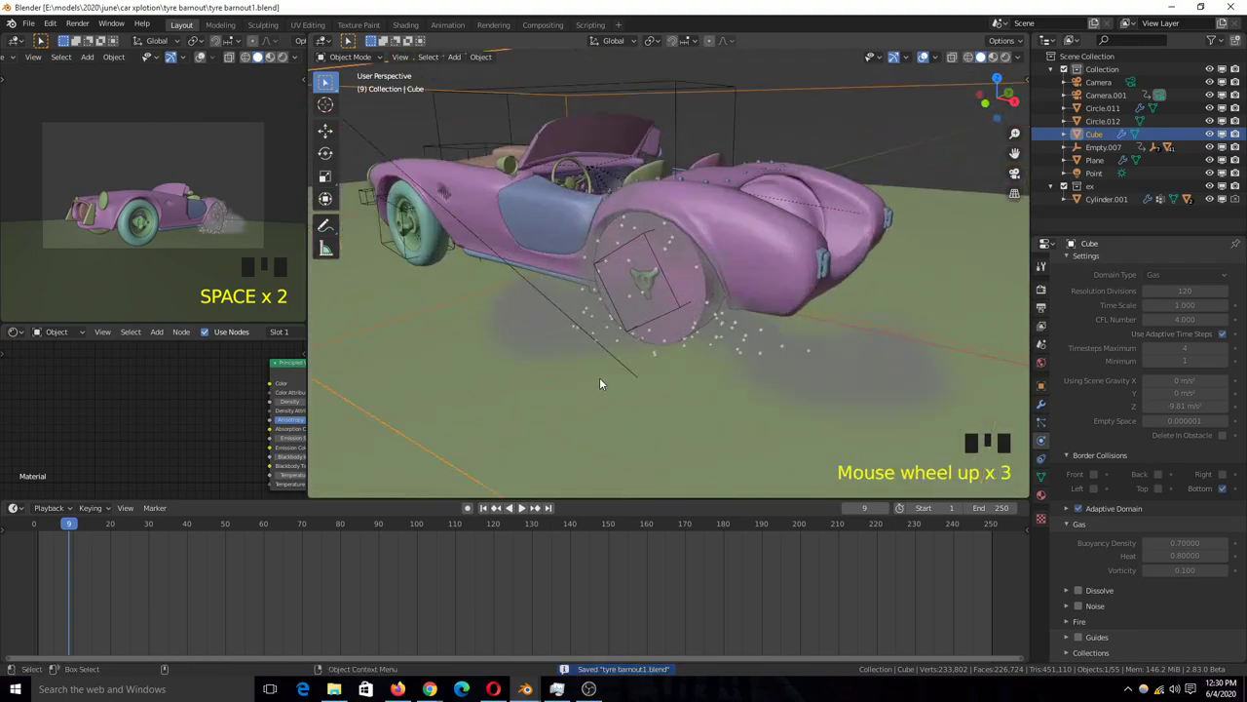
scroll(599, 383, "down", 4)
key("ctrl+s")
Step: Bring the three smoke animation playback windows from C:\tmp\New Folder and its subfolders 1 and 2 to the front
mouse_move(525, 689)
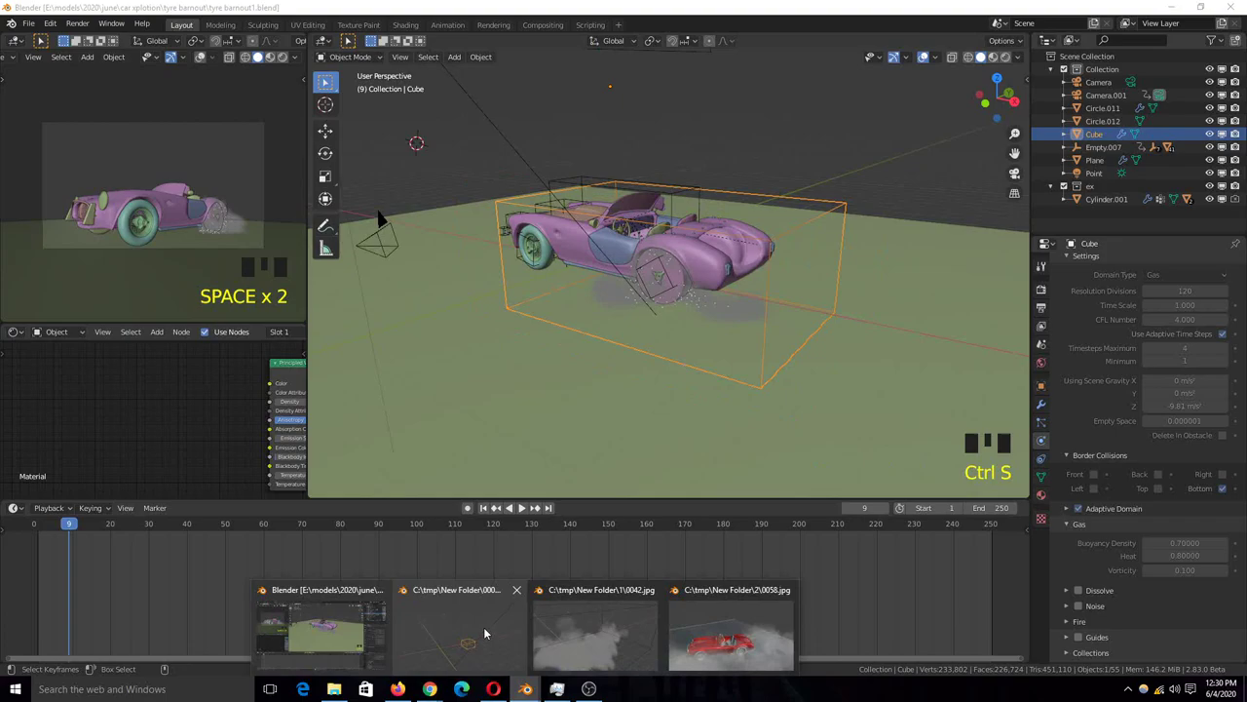
left_click(459, 632)
left_click(582, 647)
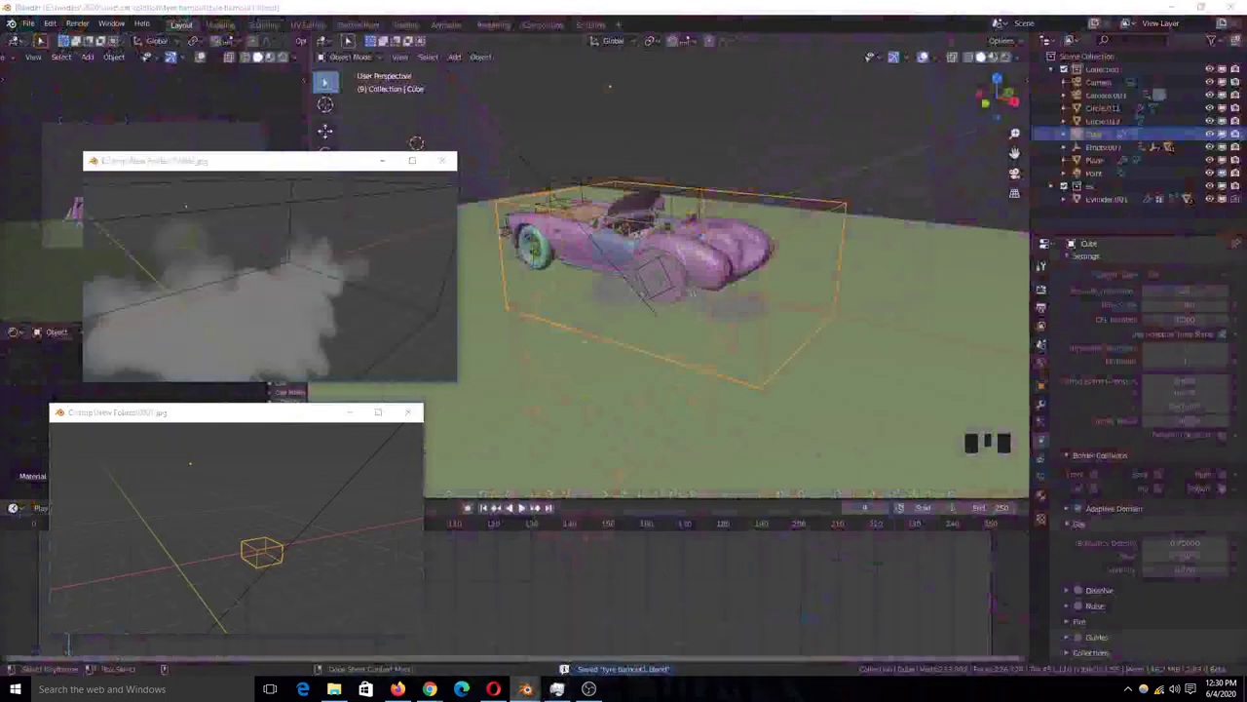
left_click(679, 630)
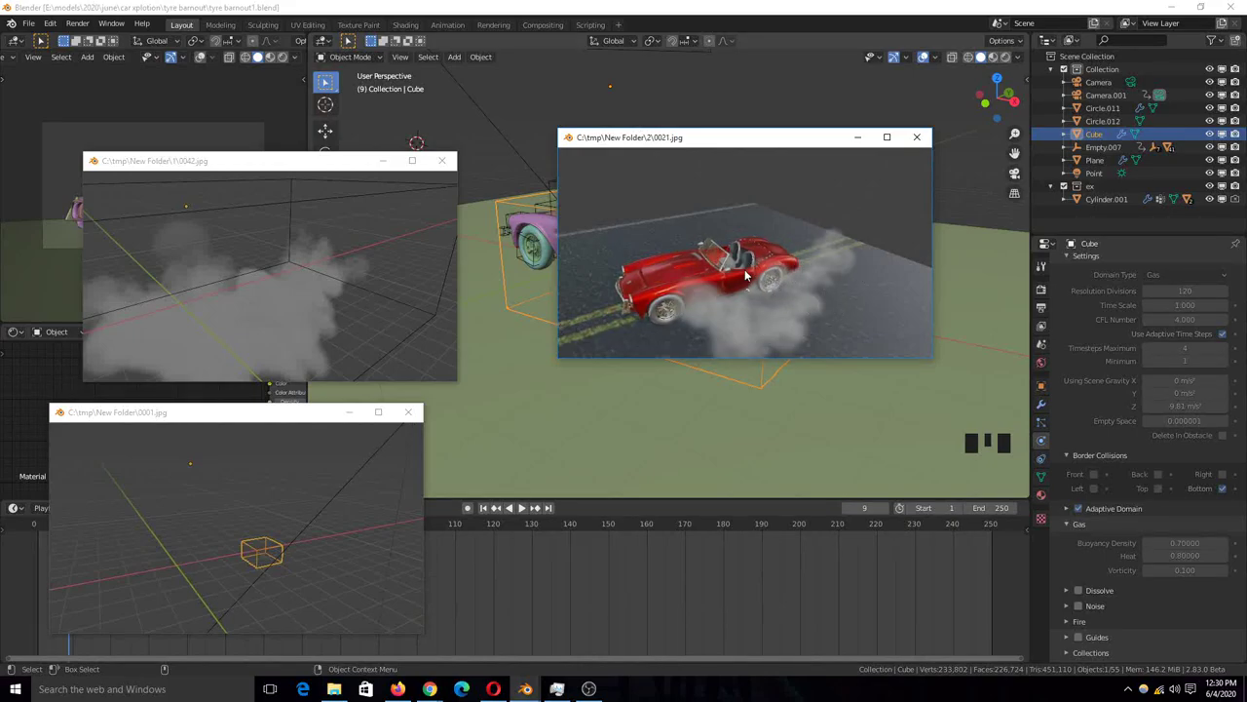
Step: Scrub through the frames of the red car render and both viewport smoke previews to compare the smoke
left_click_drag(790, 267, 647, 317)
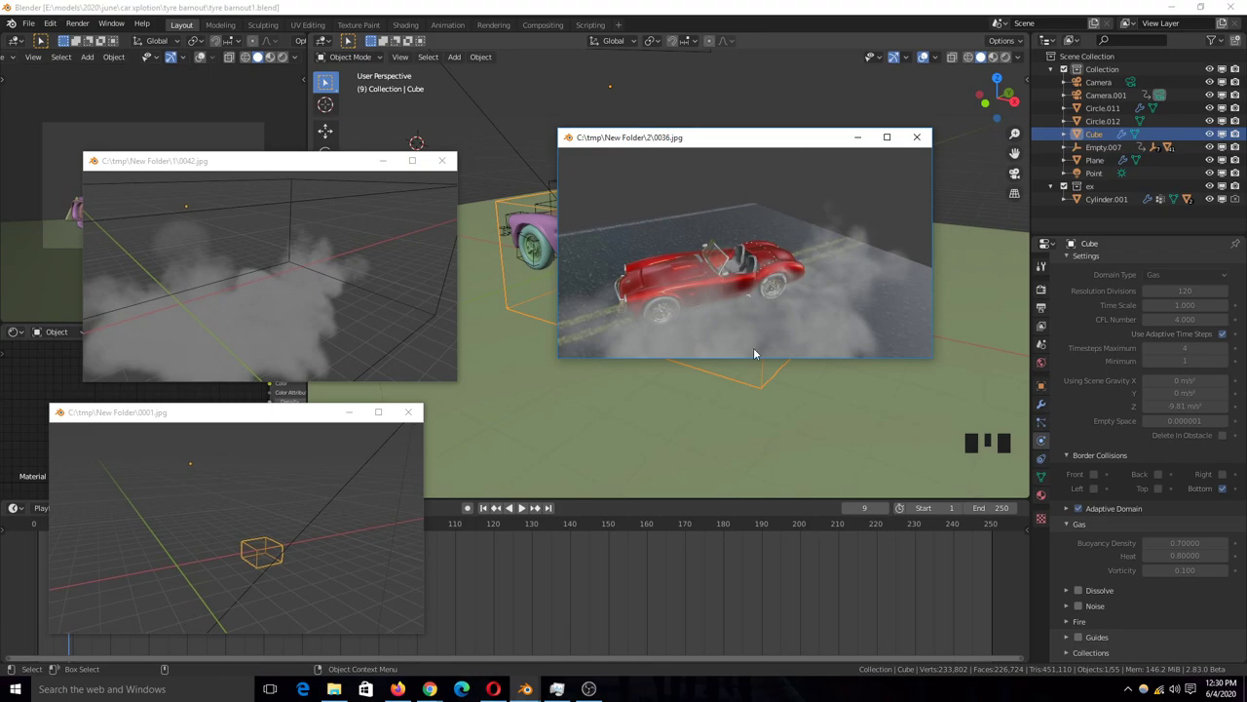
left_click_drag(803, 277, 647, 290)
left_click_drag(267, 338, 135, 336)
left_click_drag(224, 531, 340, 546)
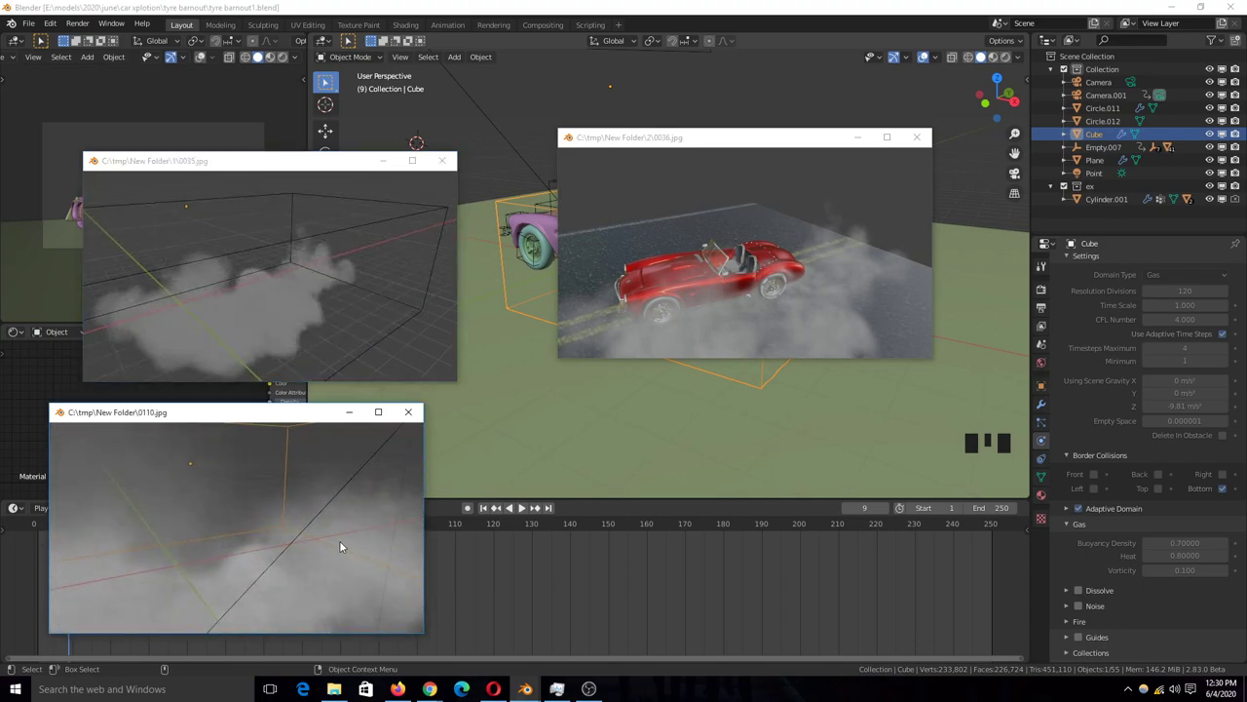